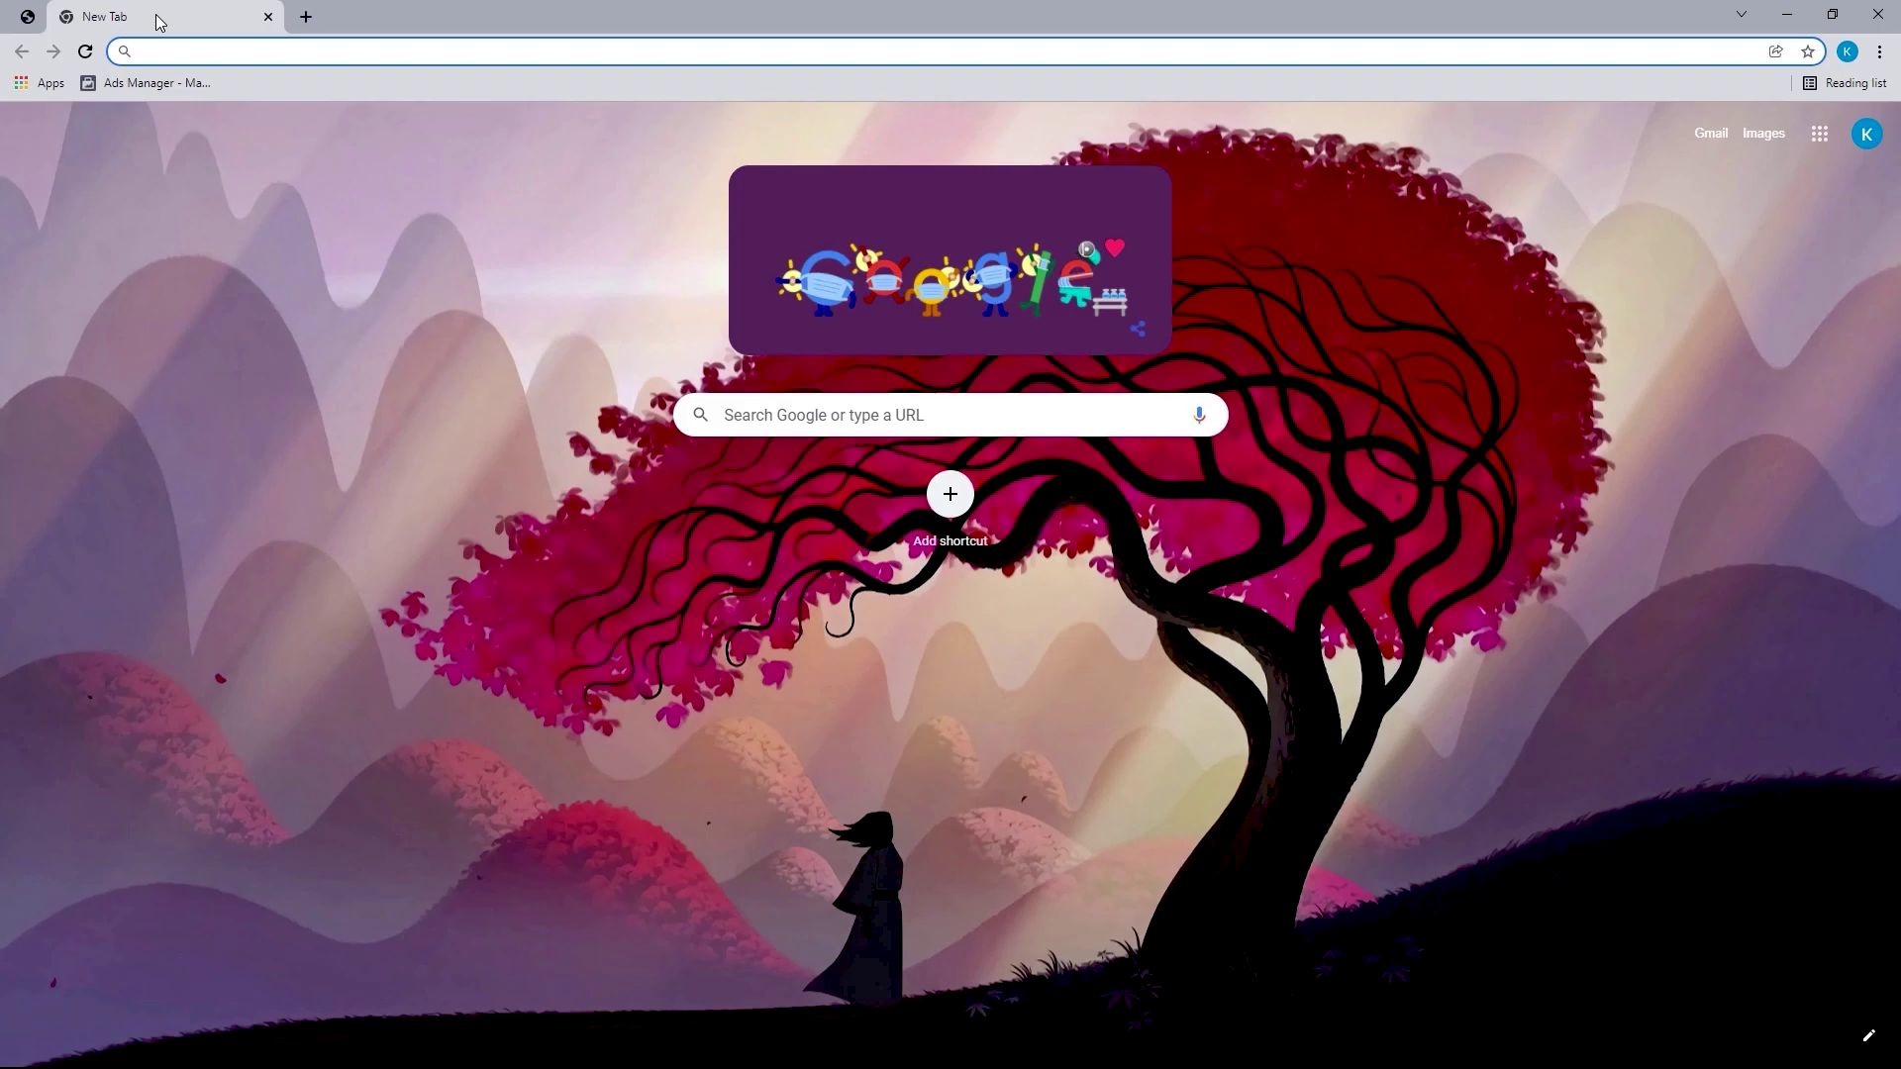
# - Load business.facebook.com in Chrome to reach the MORTS Business Suite home page
pyautogui.click(154, 51)
pyautogui.write('Business.face')
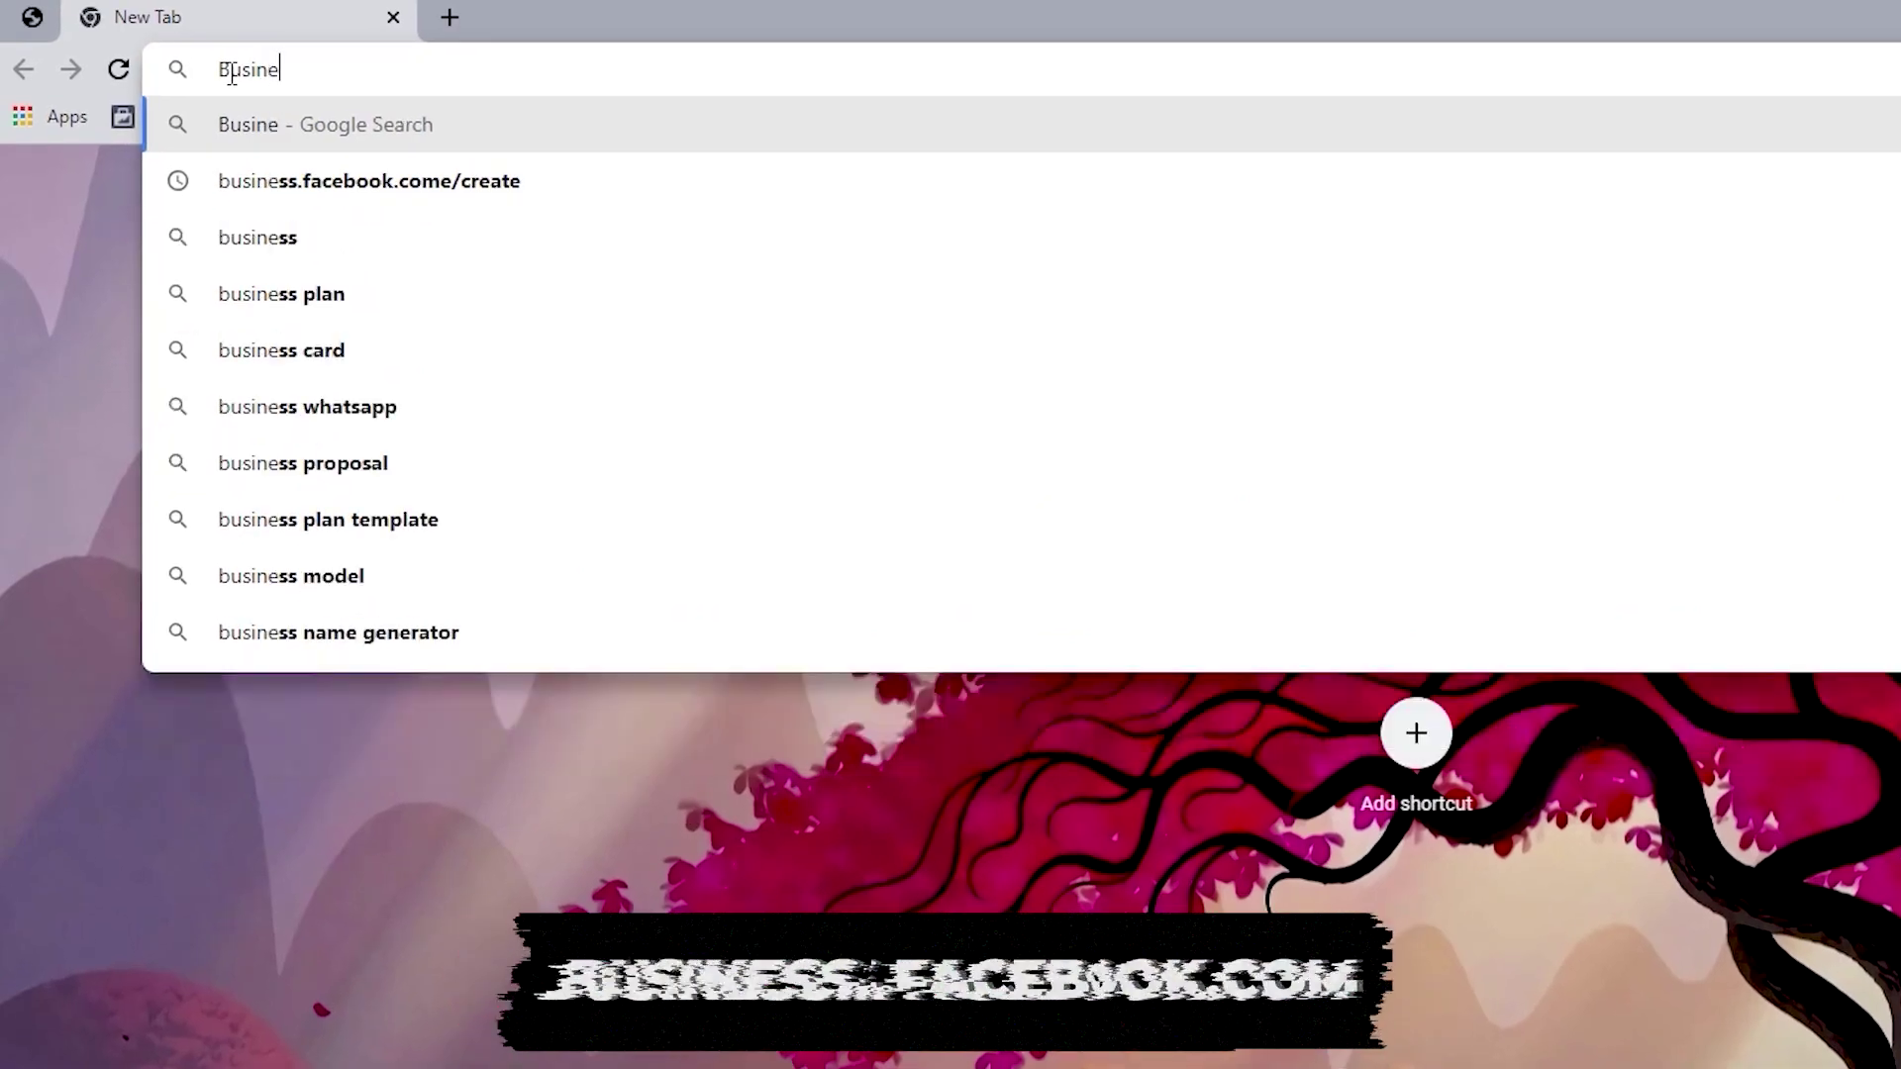
pyautogui.write('book.com')
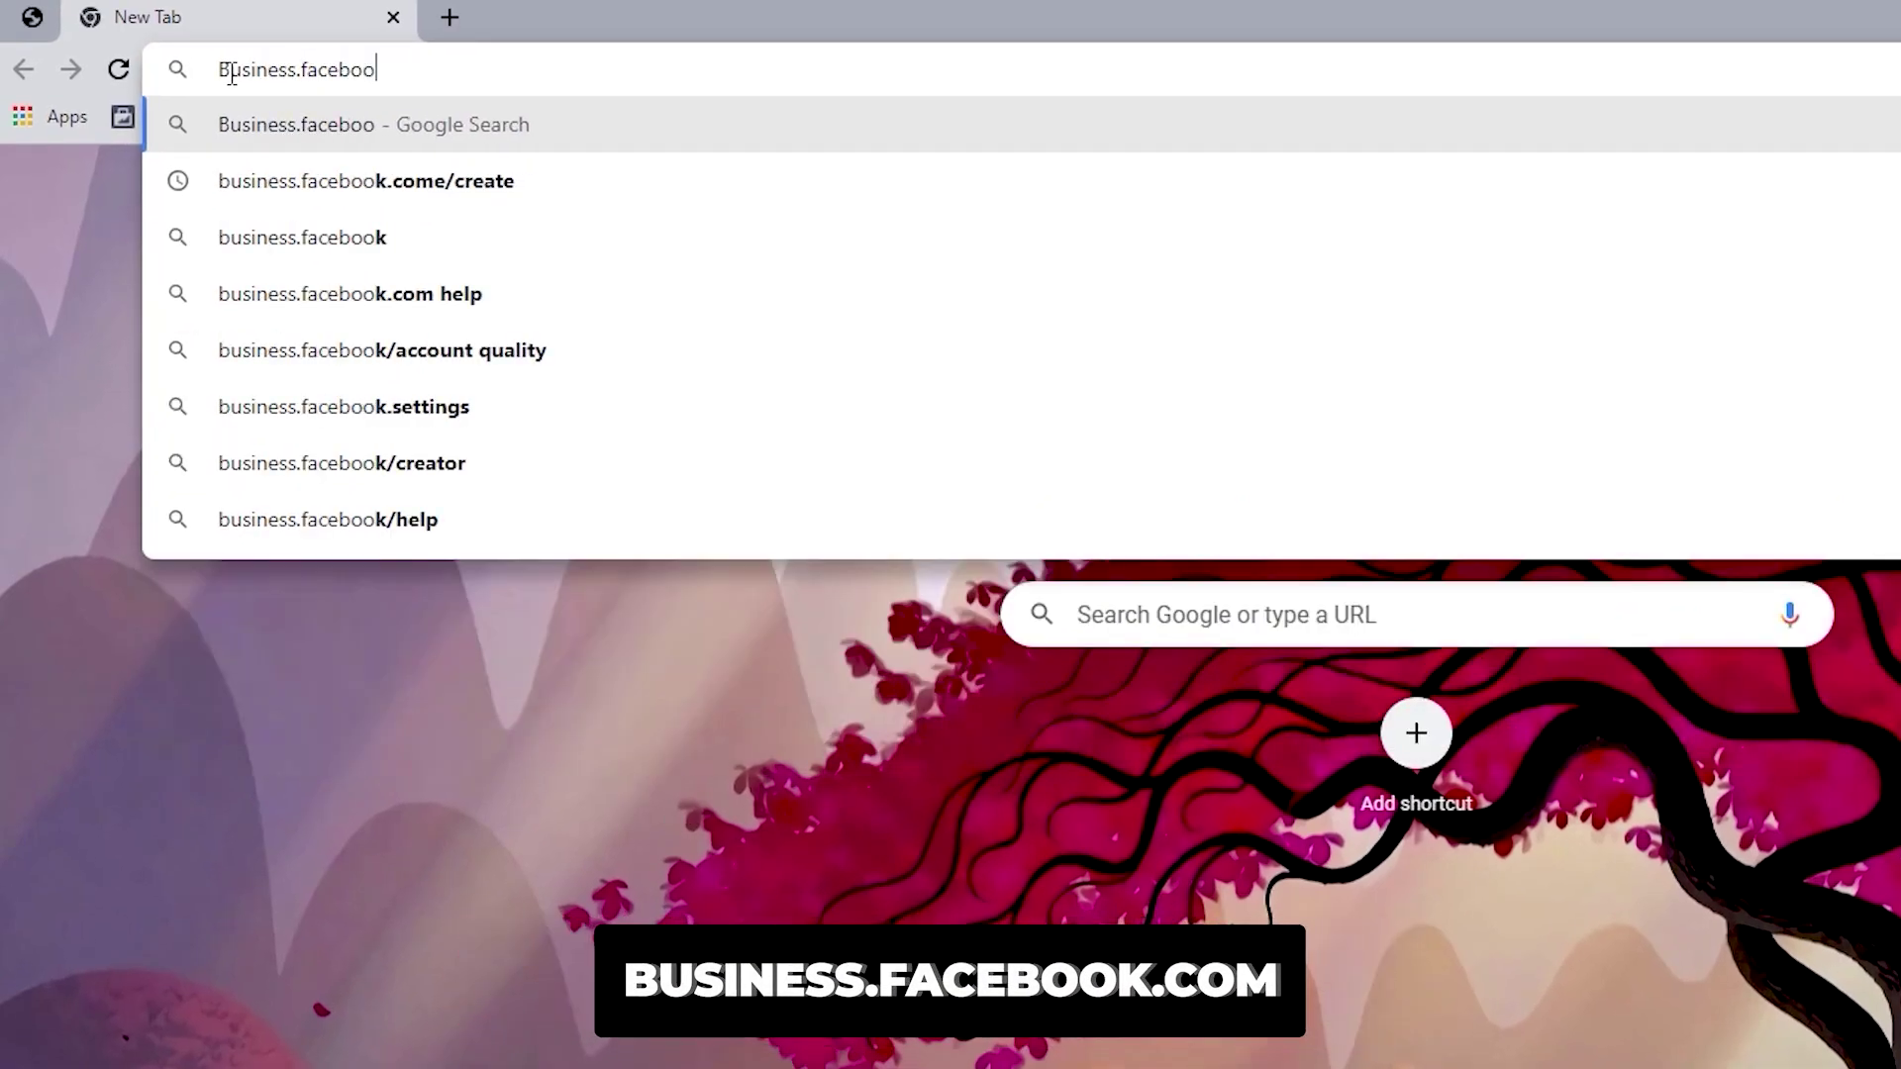
pyautogui.press('Return')
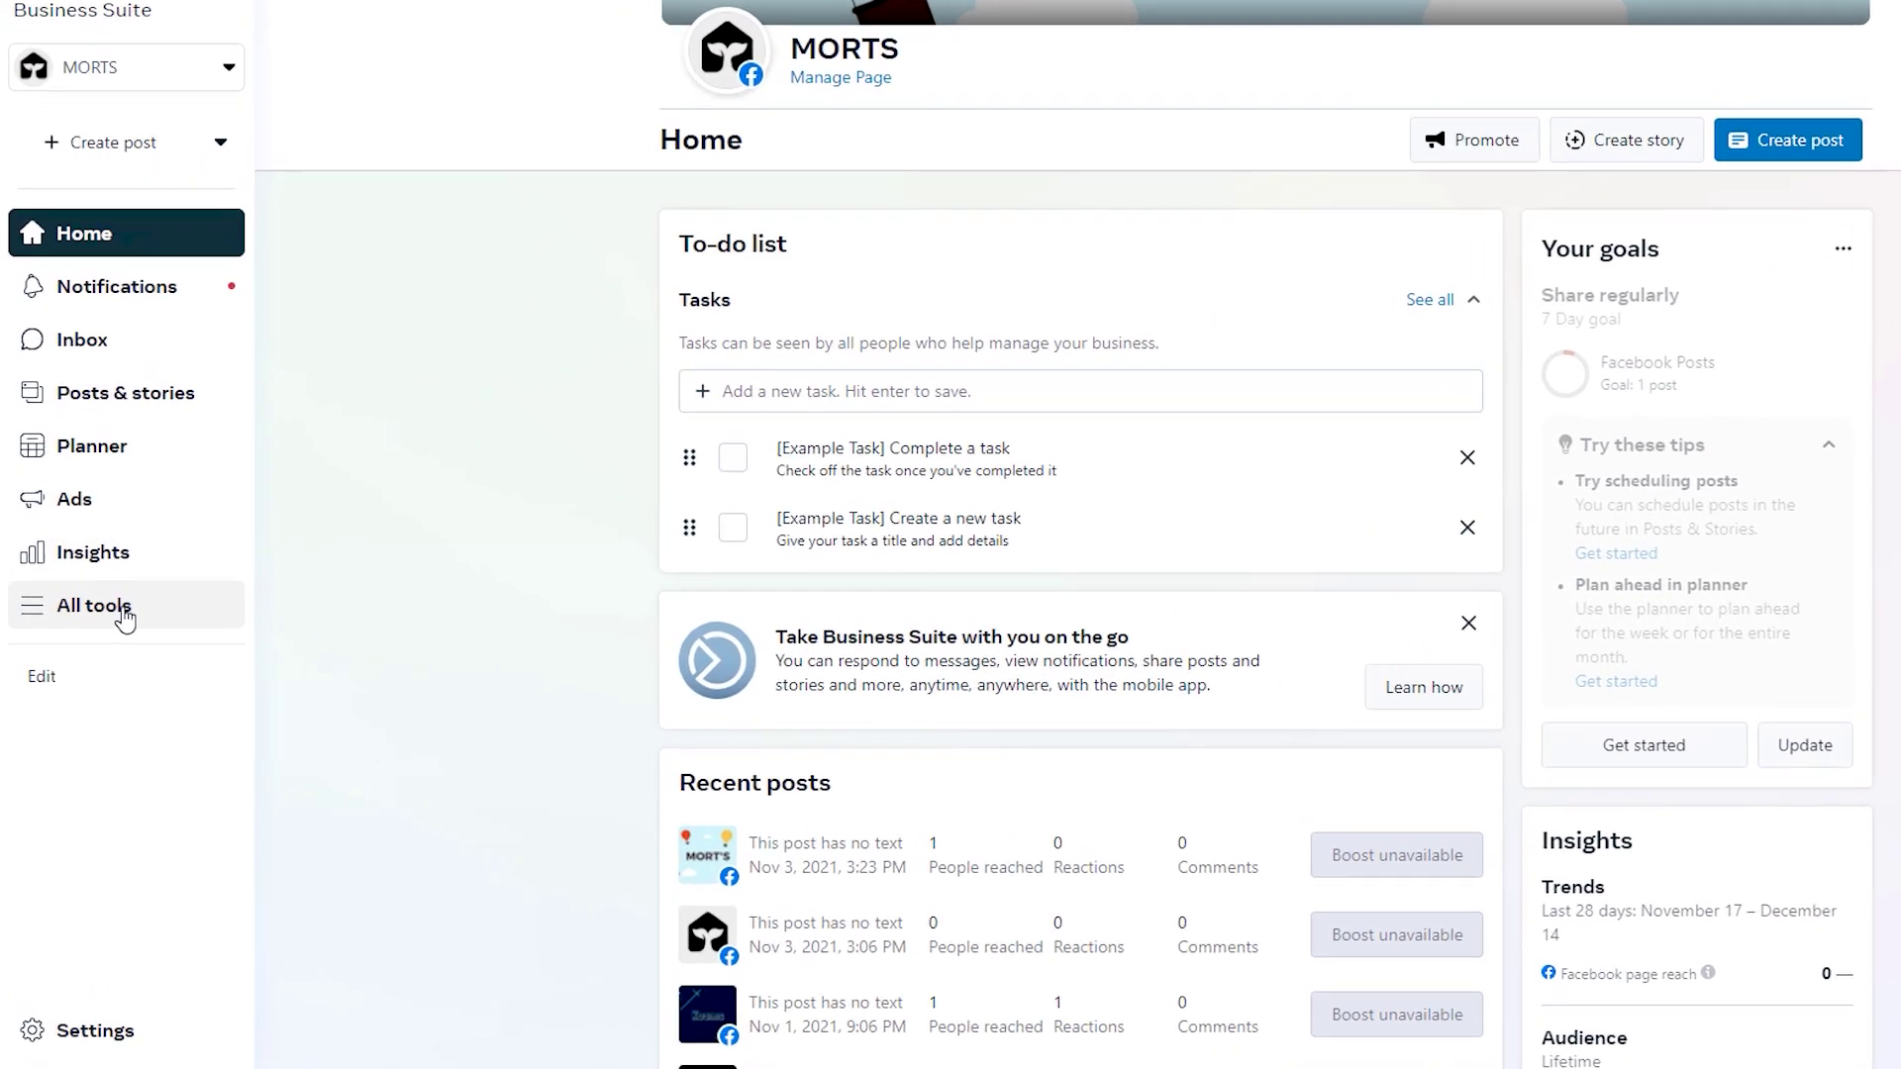
# - Open Events Manager from the All tools list in Business Suite
pyautogui.click(104, 613)
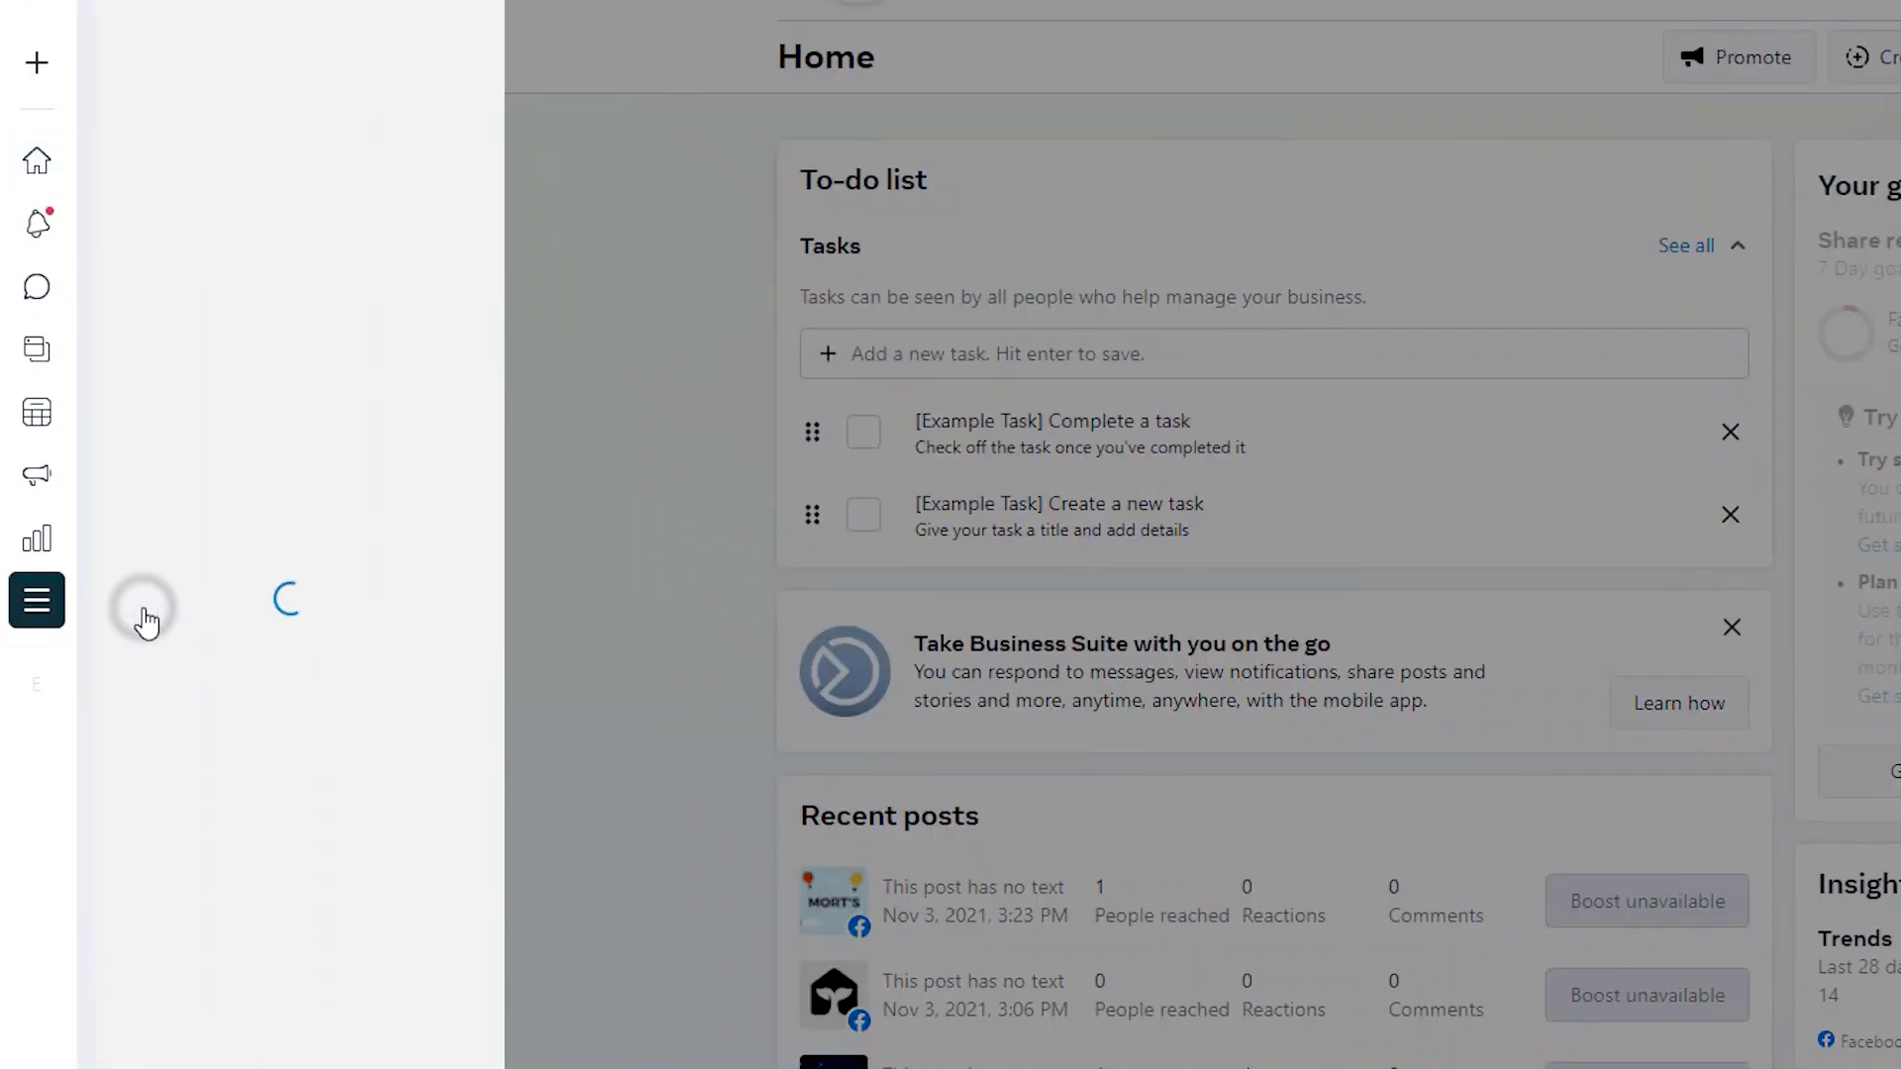
pyautogui.doubleClick(171, 677)
pyautogui.click(241, 911)
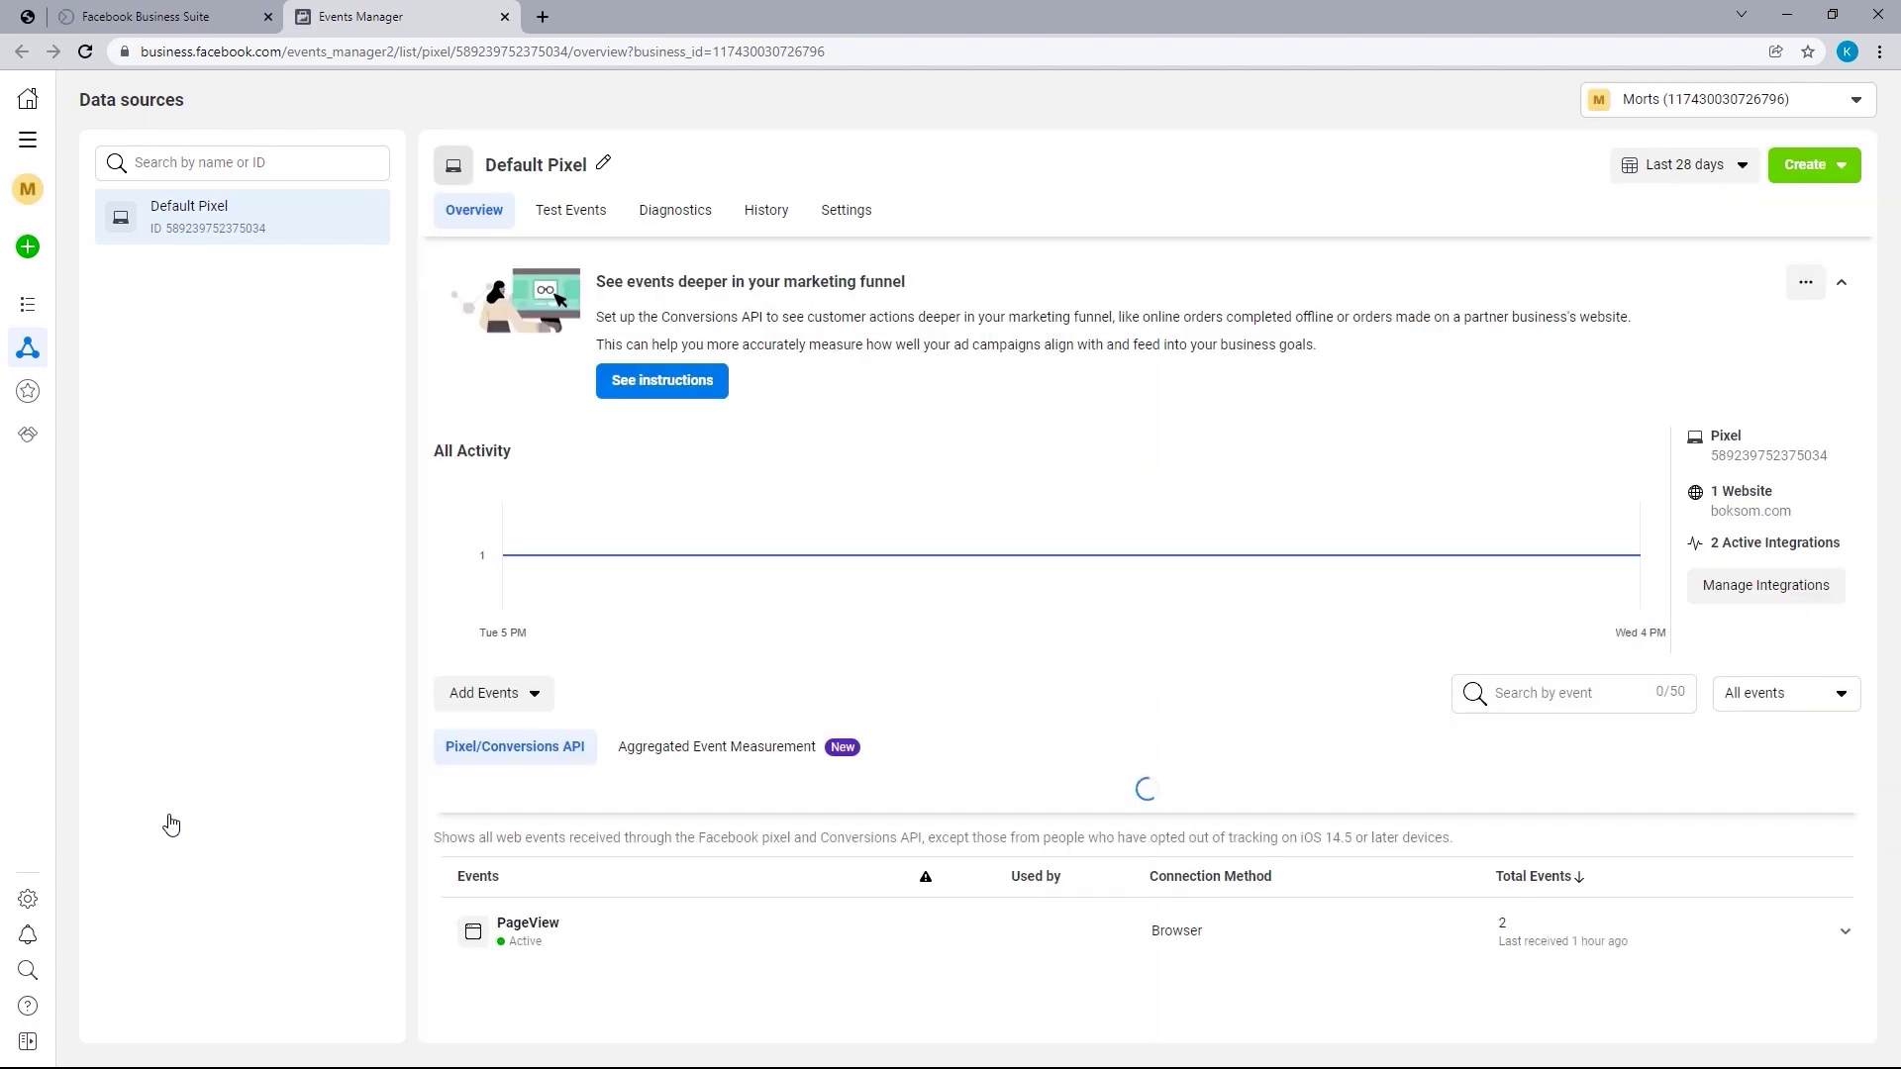
# - Switch Events Manager to the MORTS ad account and begin connecting a new data source
pyautogui.click(1703, 104)
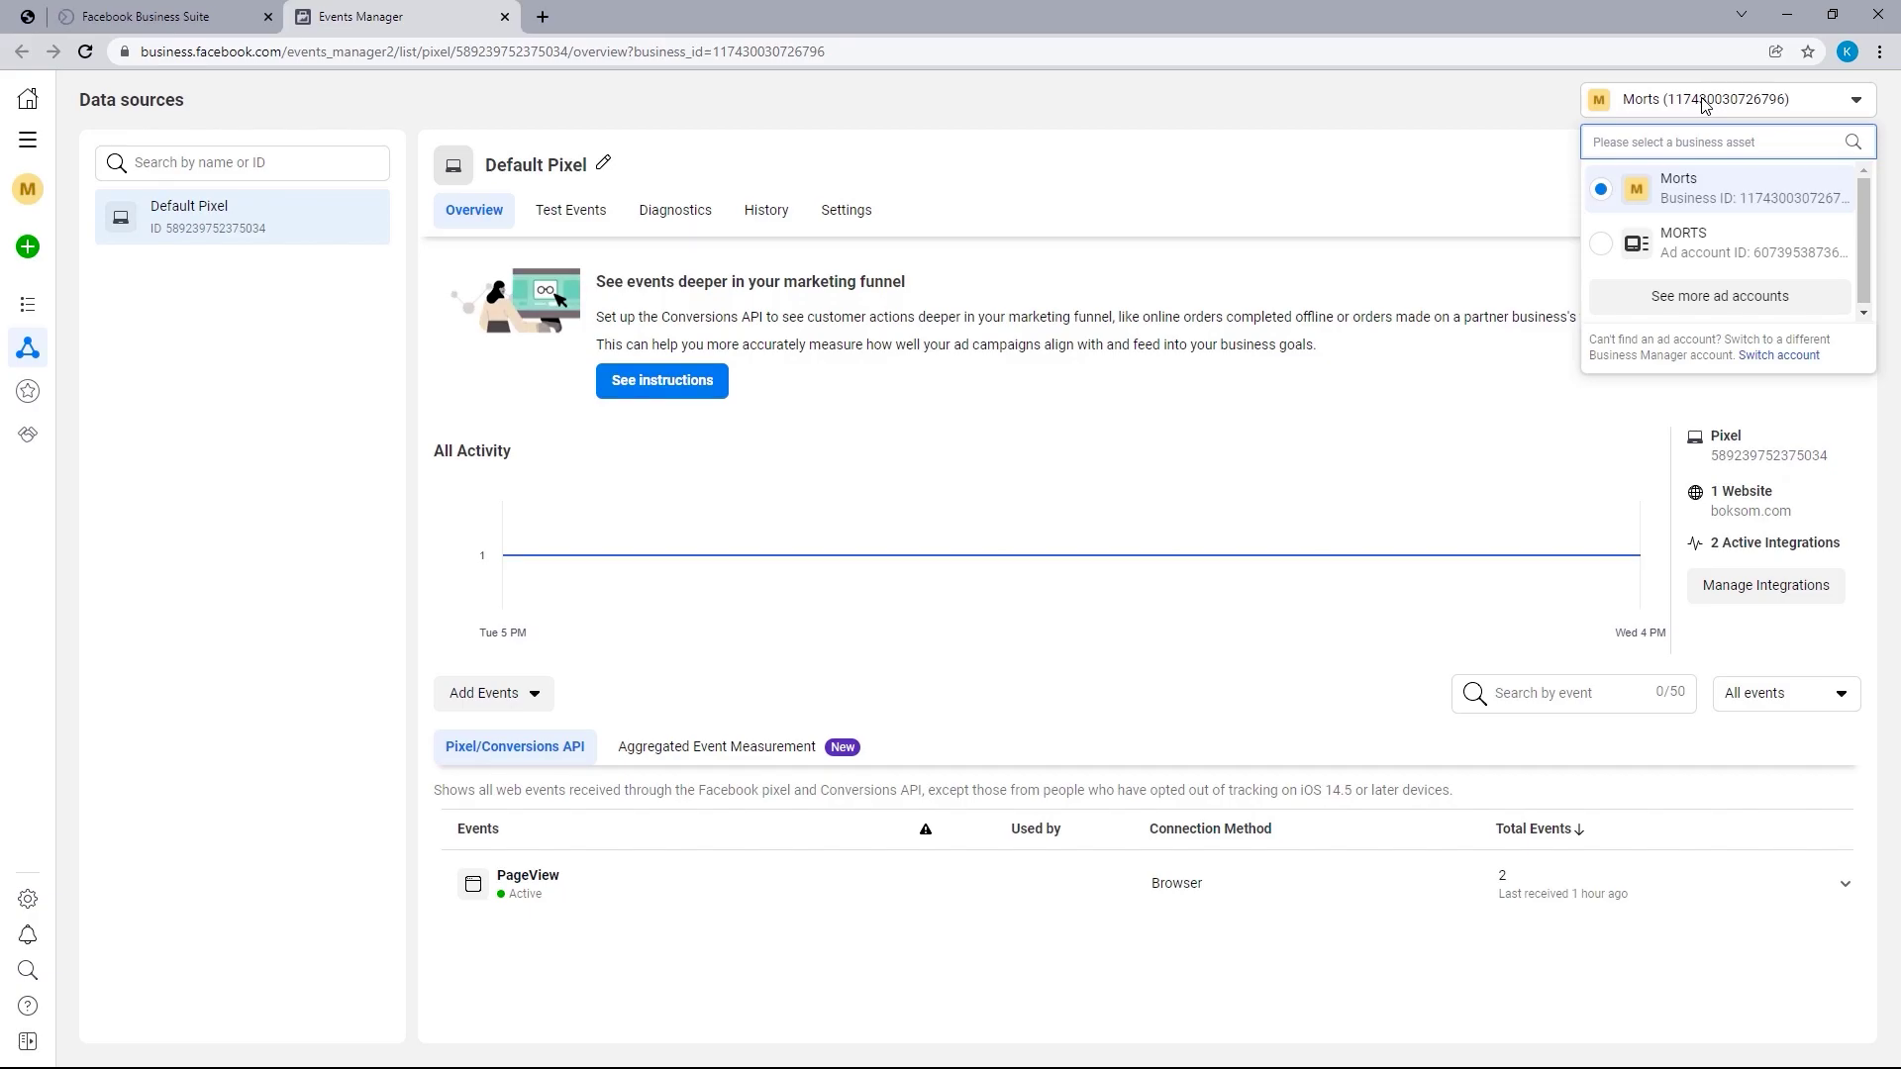
pyautogui.click(1725, 243)
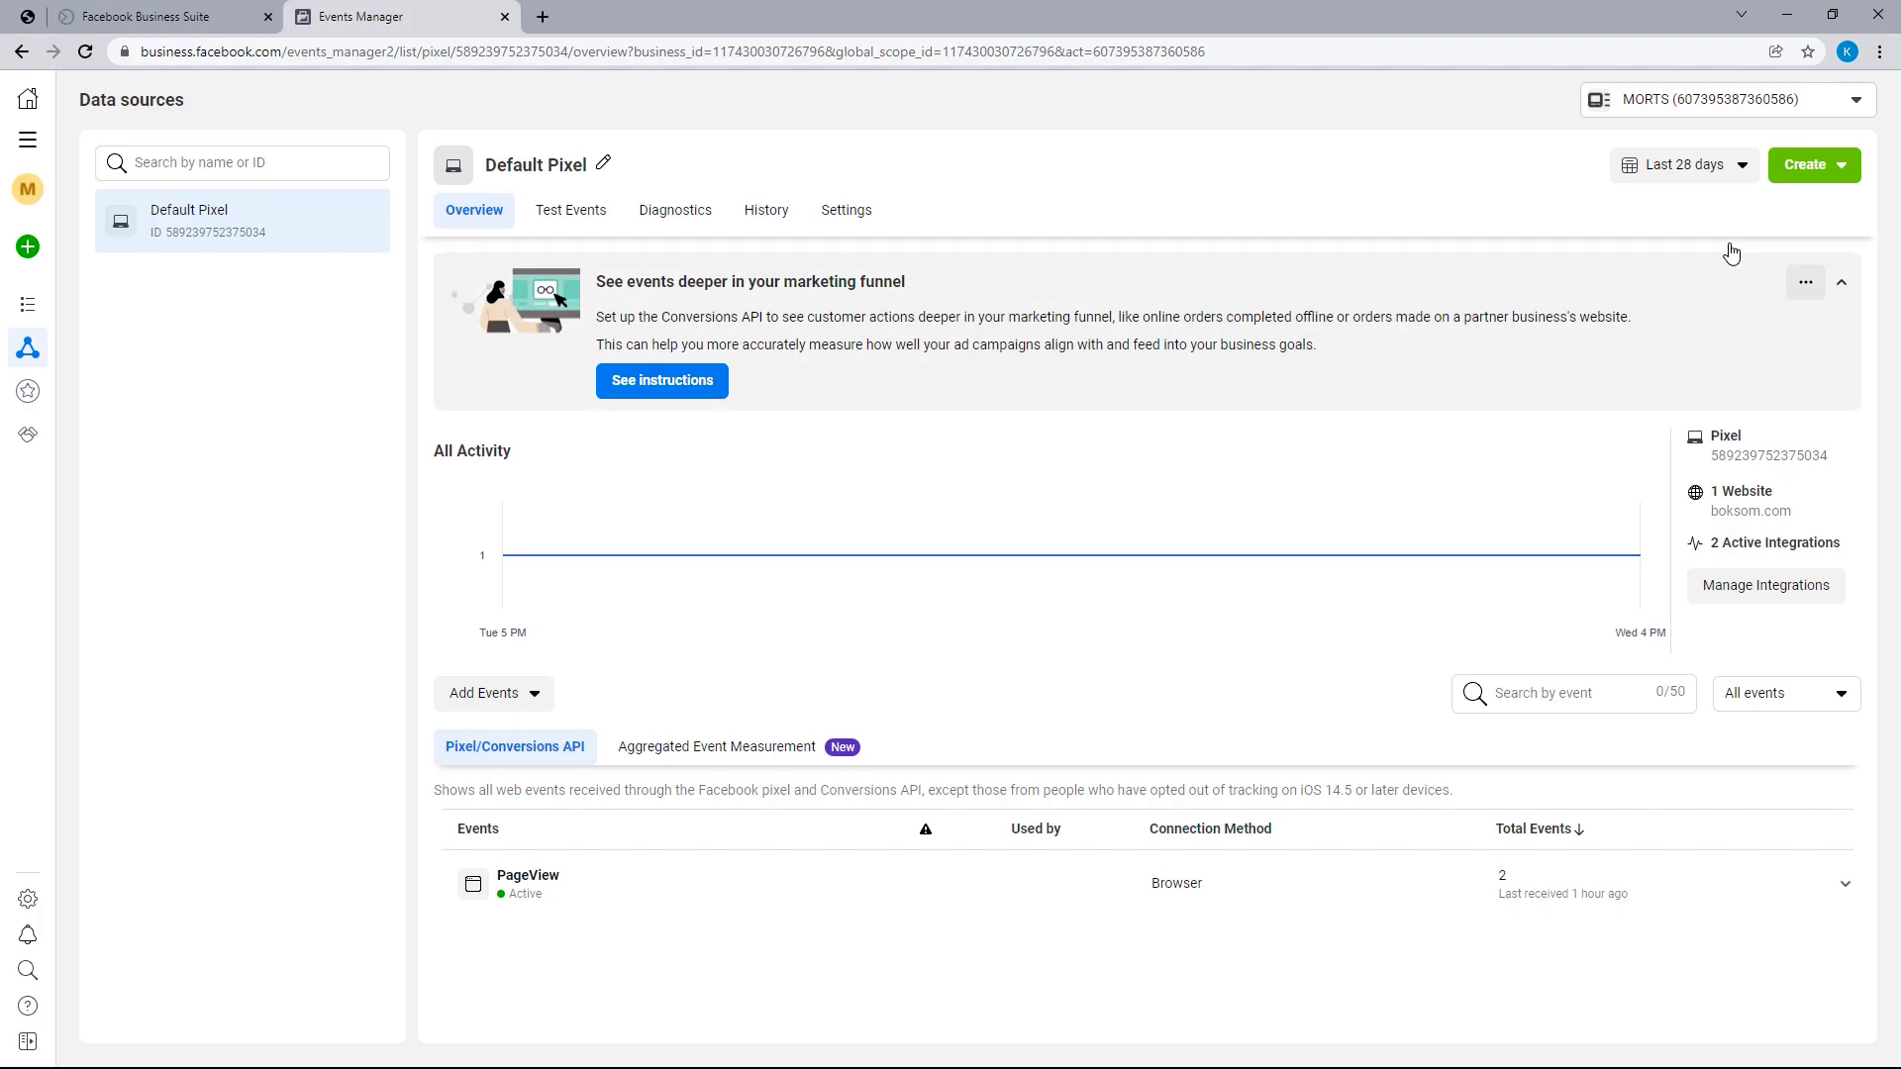
pyautogui.moveTo(30, 304)
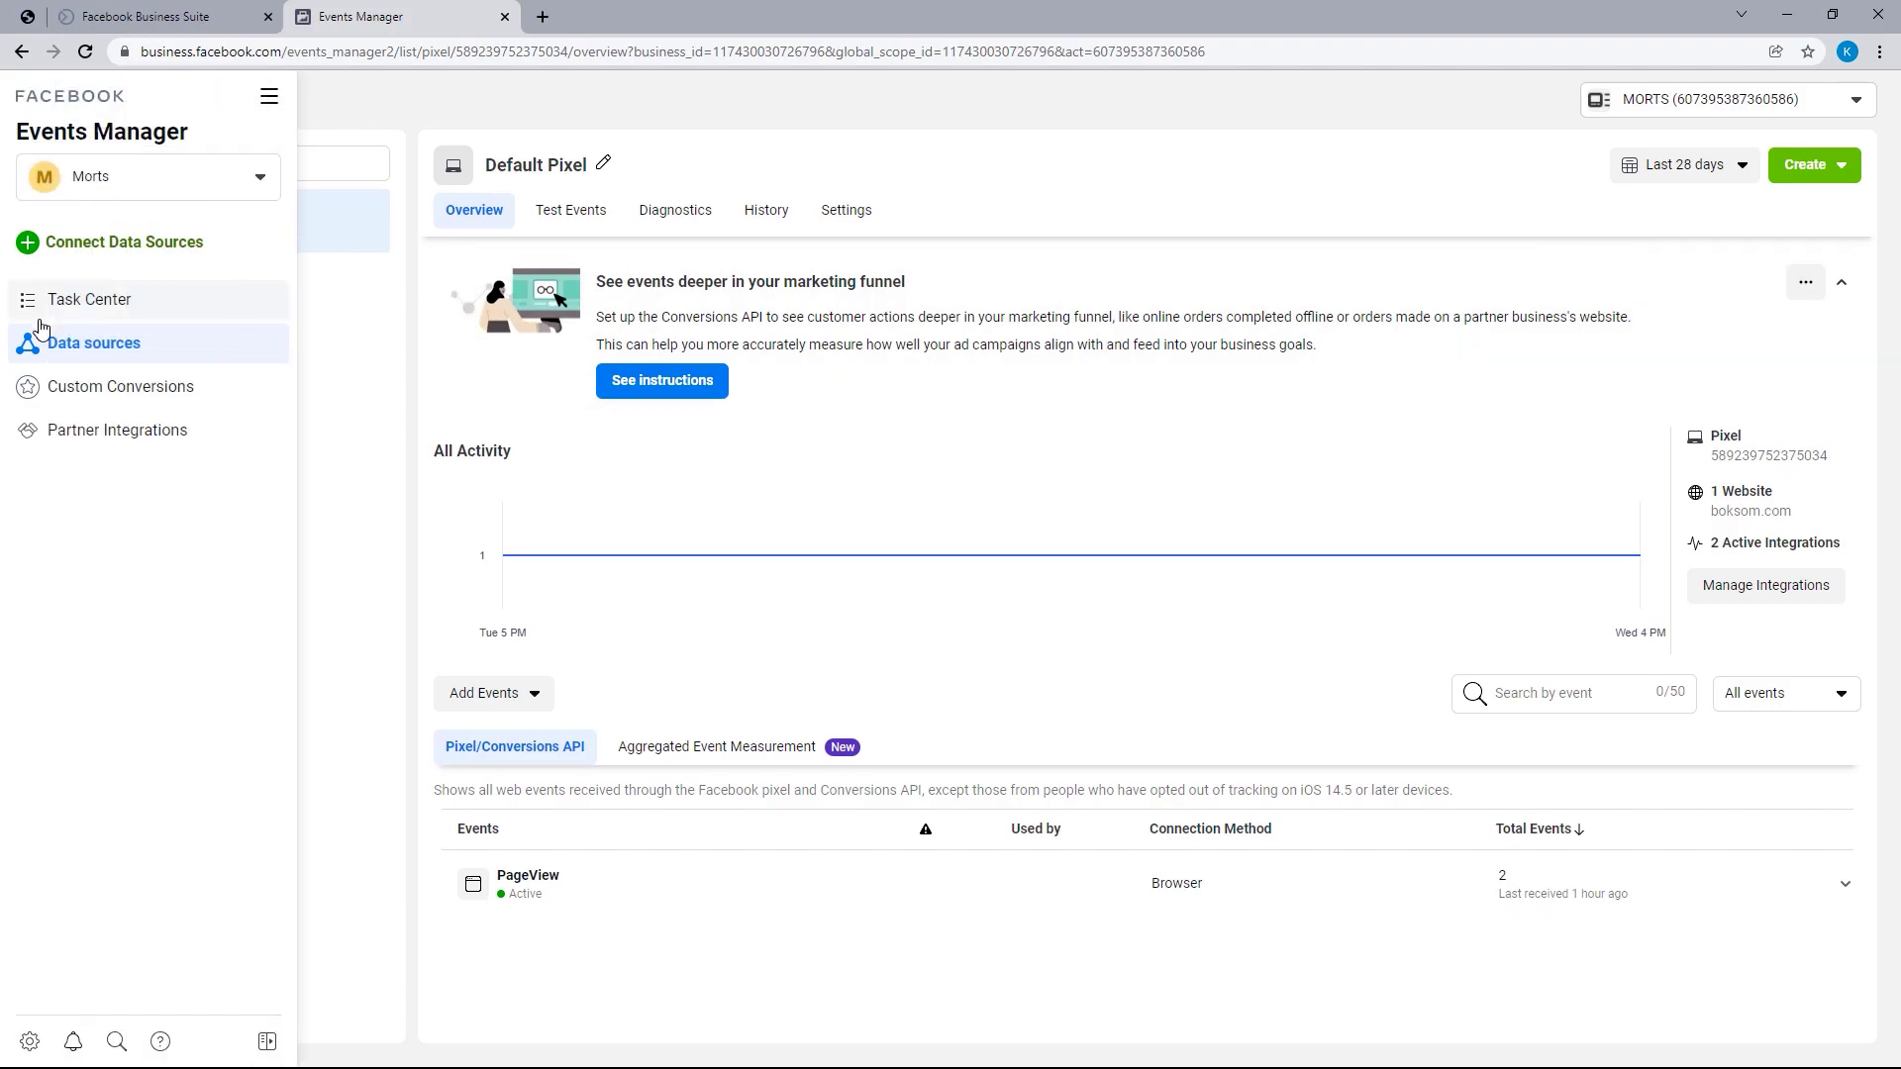
pyautogui.click(120, 254)
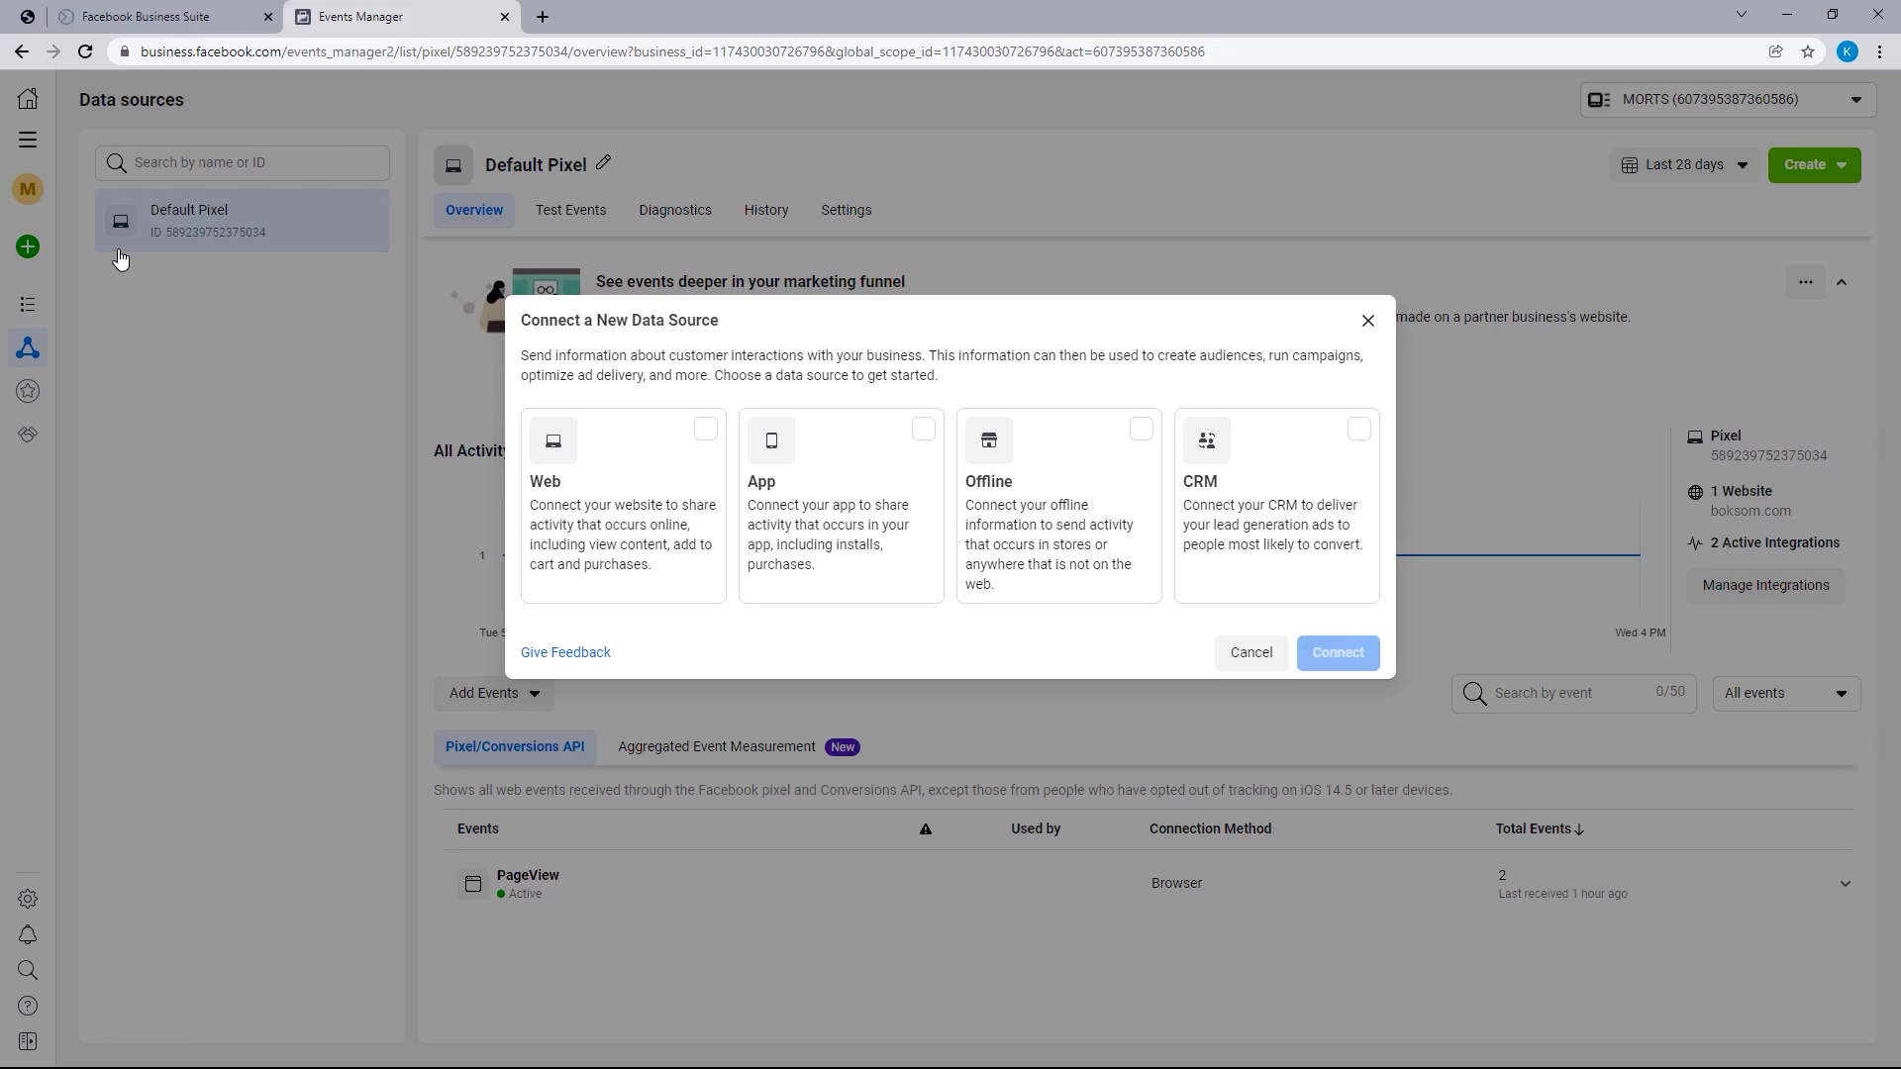
# - Choose Web as the new data source type and confirm, reaching the Create pixel form
pyautogui.doubleClick(638, 321)
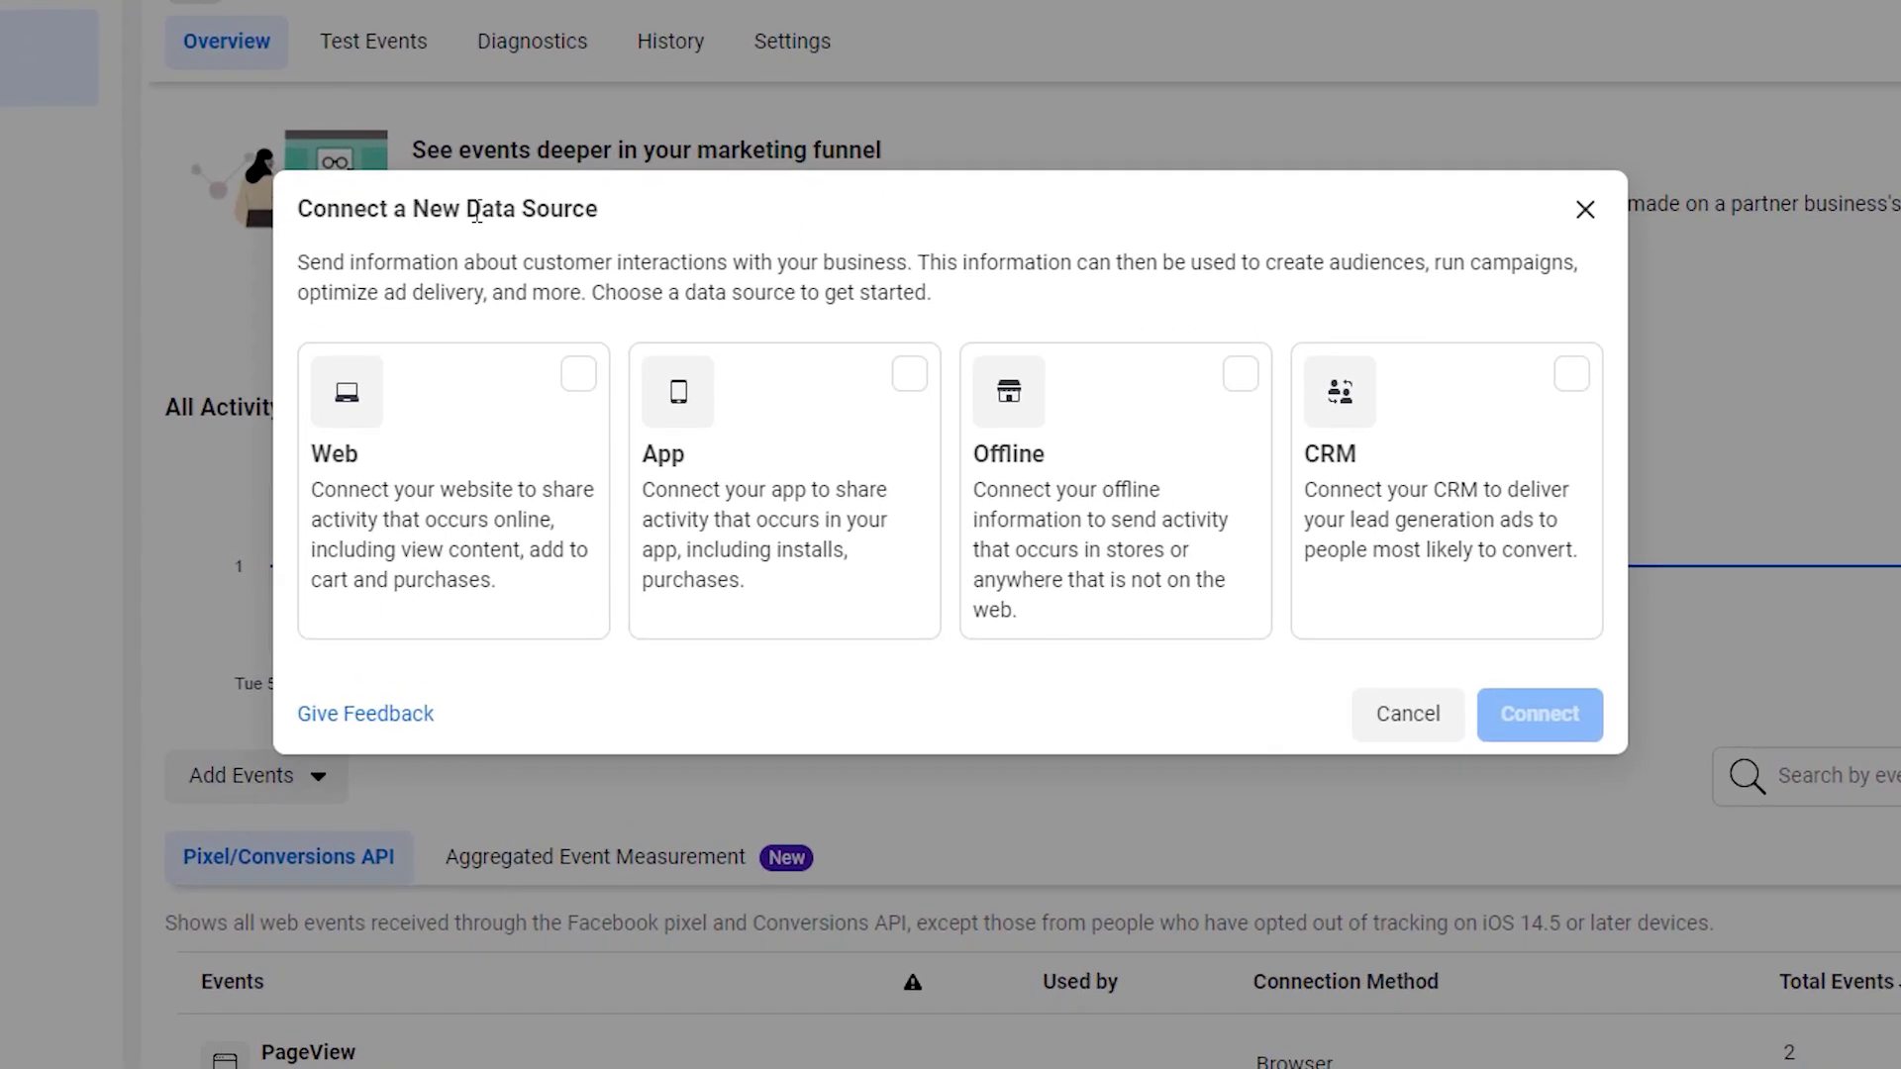
pyautogui.click(475, 211)
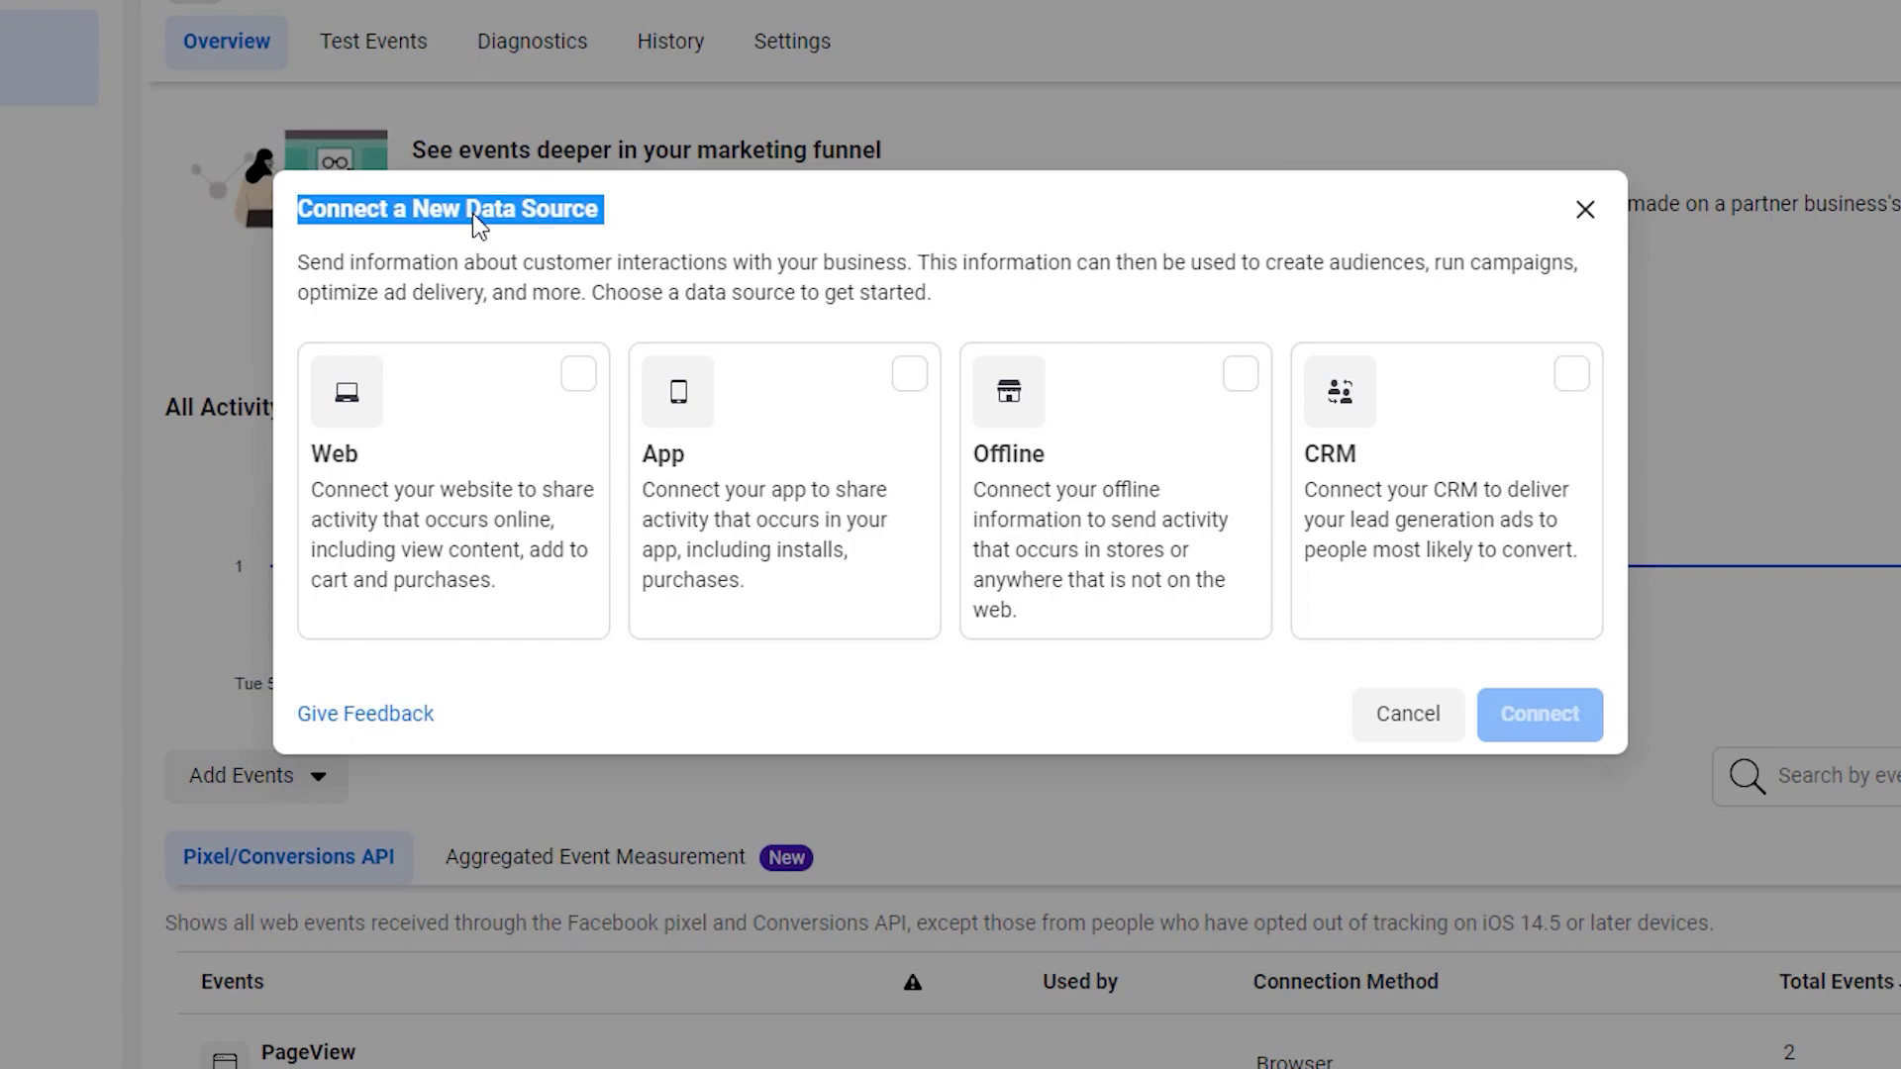
pyautogui.click(566, 376)
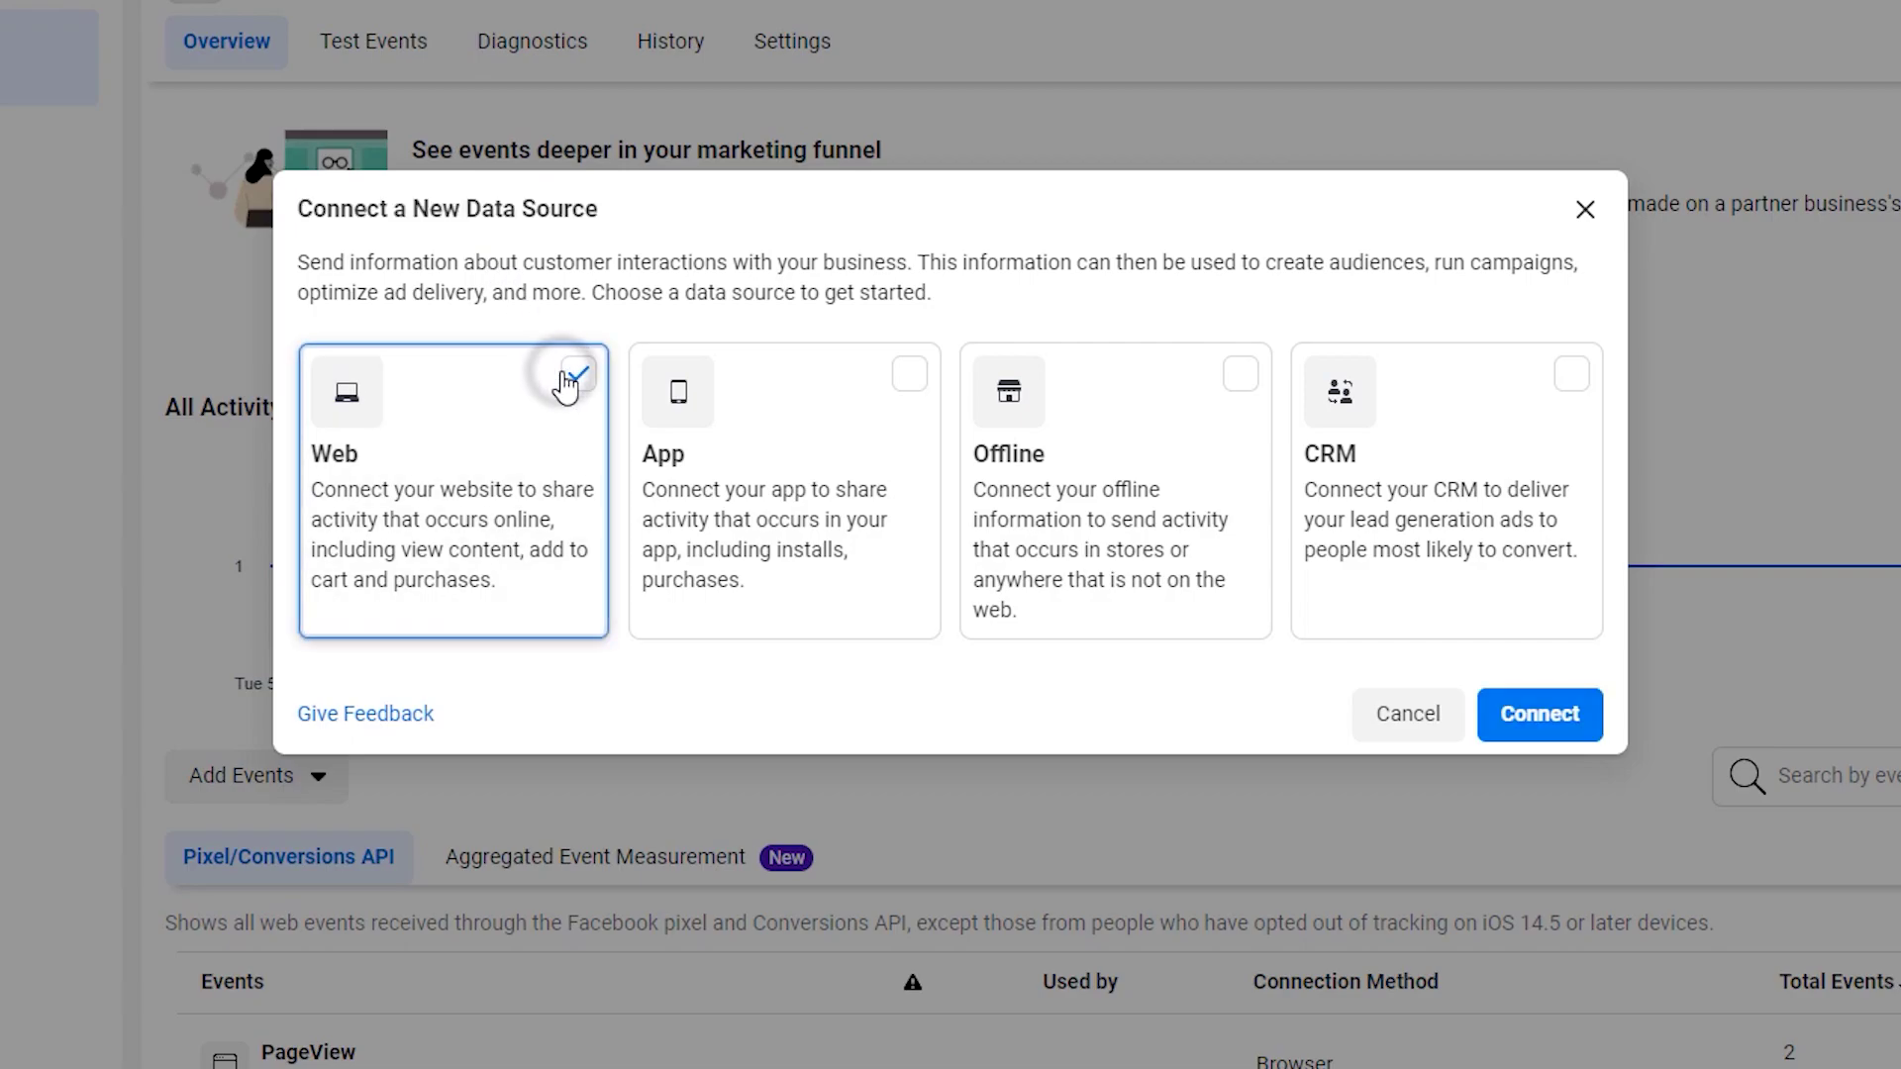
pyautogui.click(1537, 723)
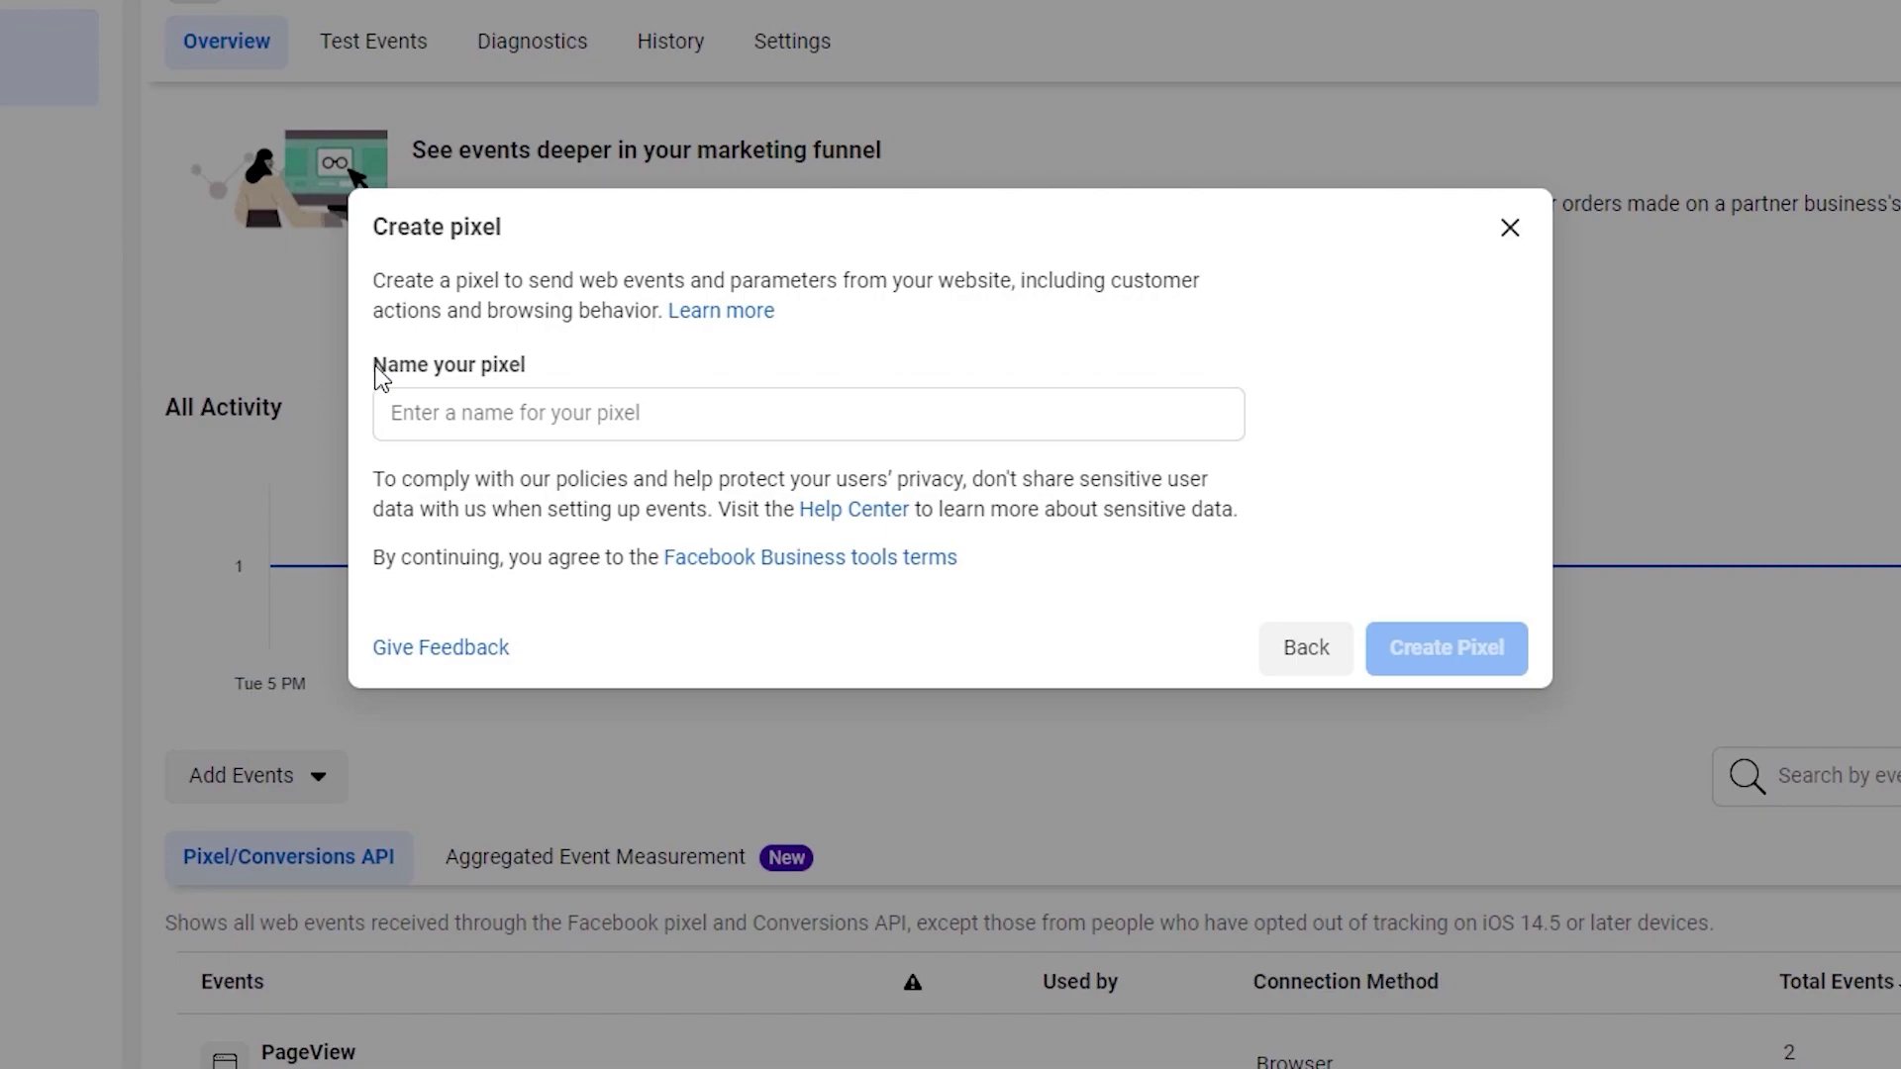
# - Name the new pixel 'Morts Pixel' and create it
pyautogui.click(396, 411)
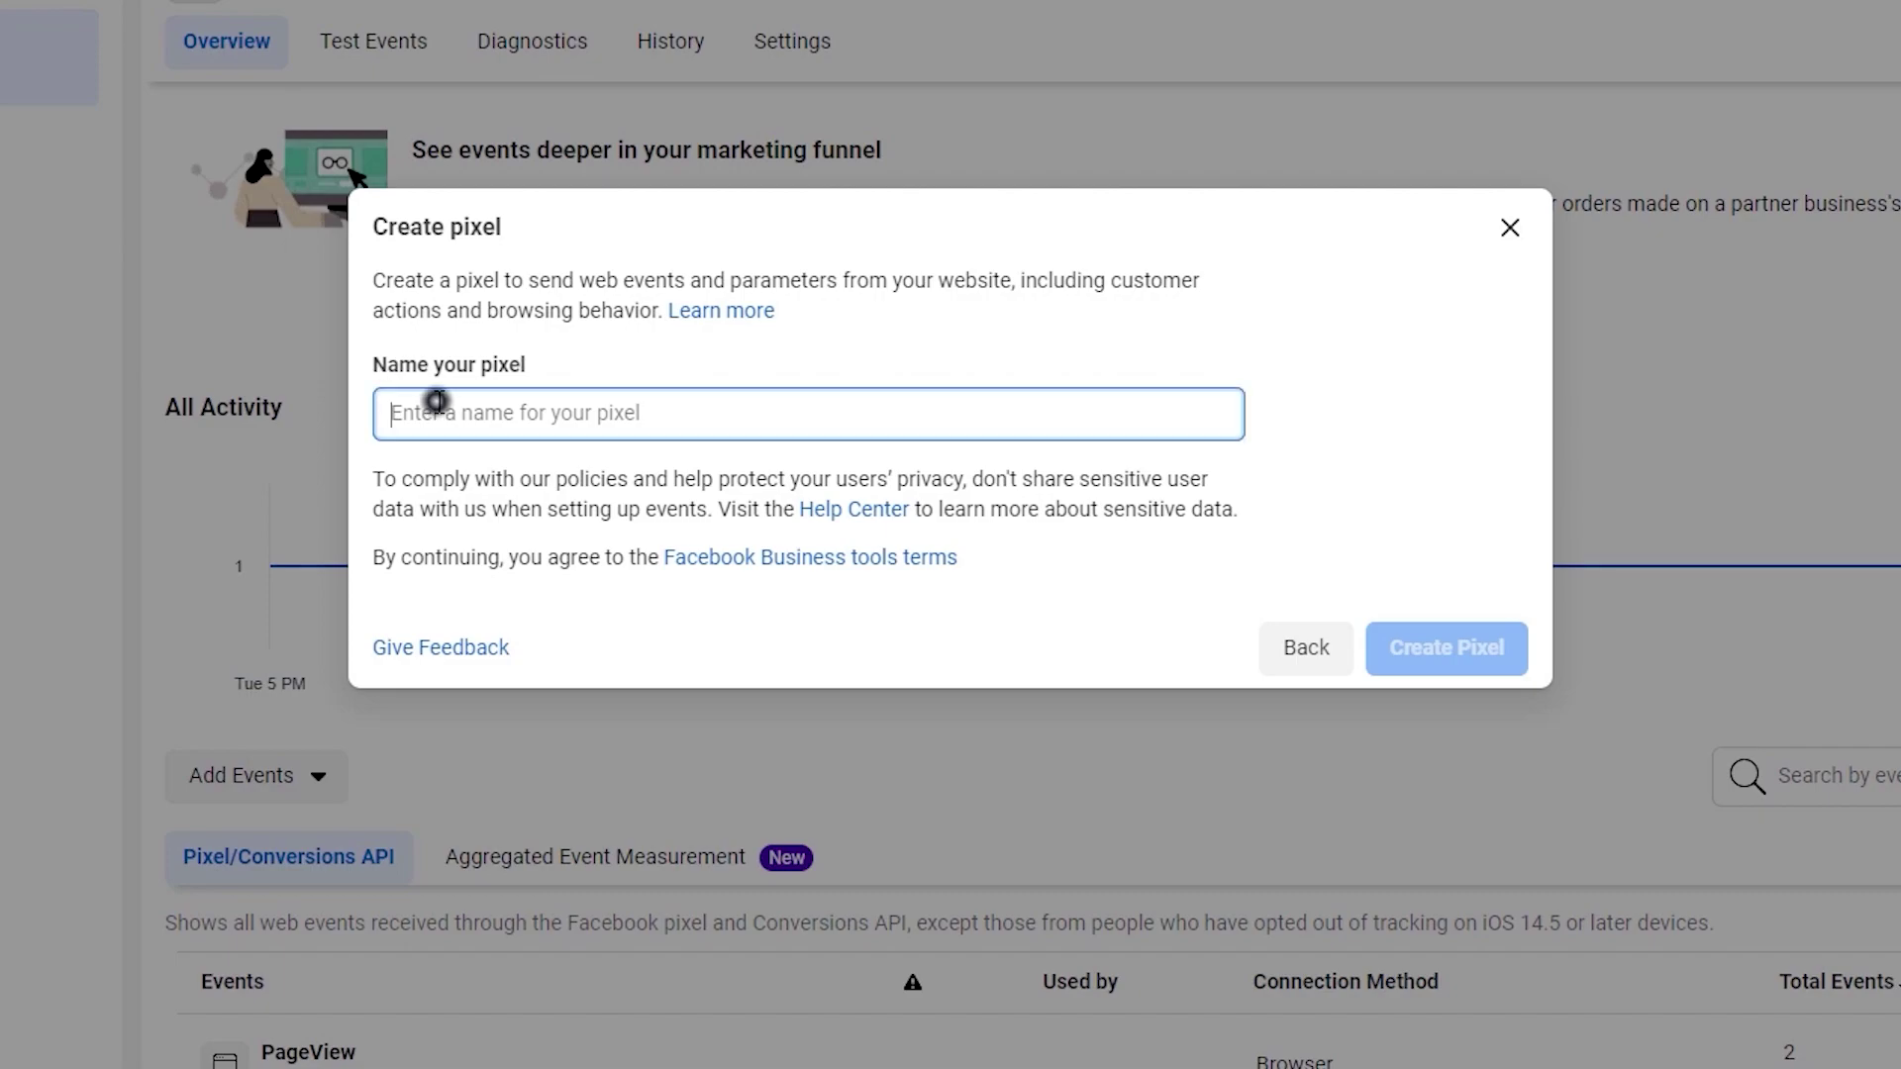
pyautogui.write('Morts P')
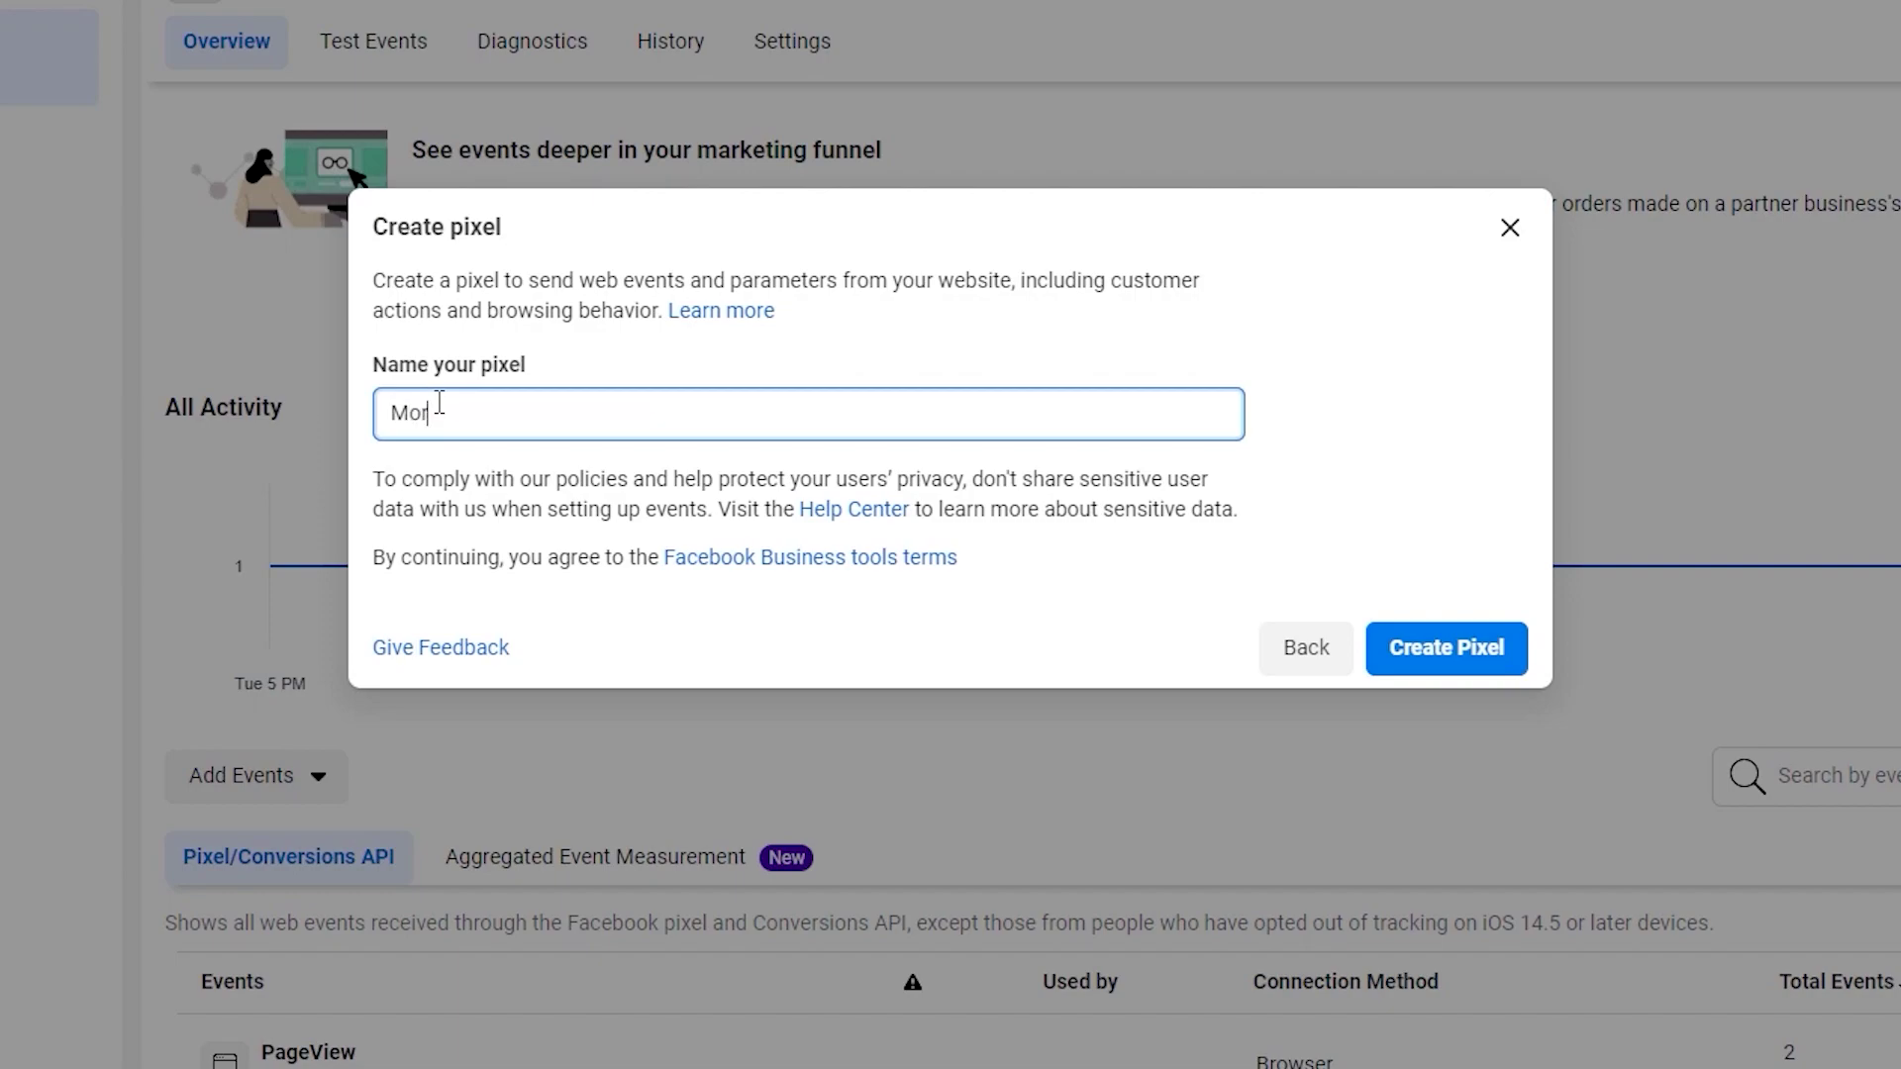
pyautogui.write('ixel')
pyautogui.click(1433, 648)
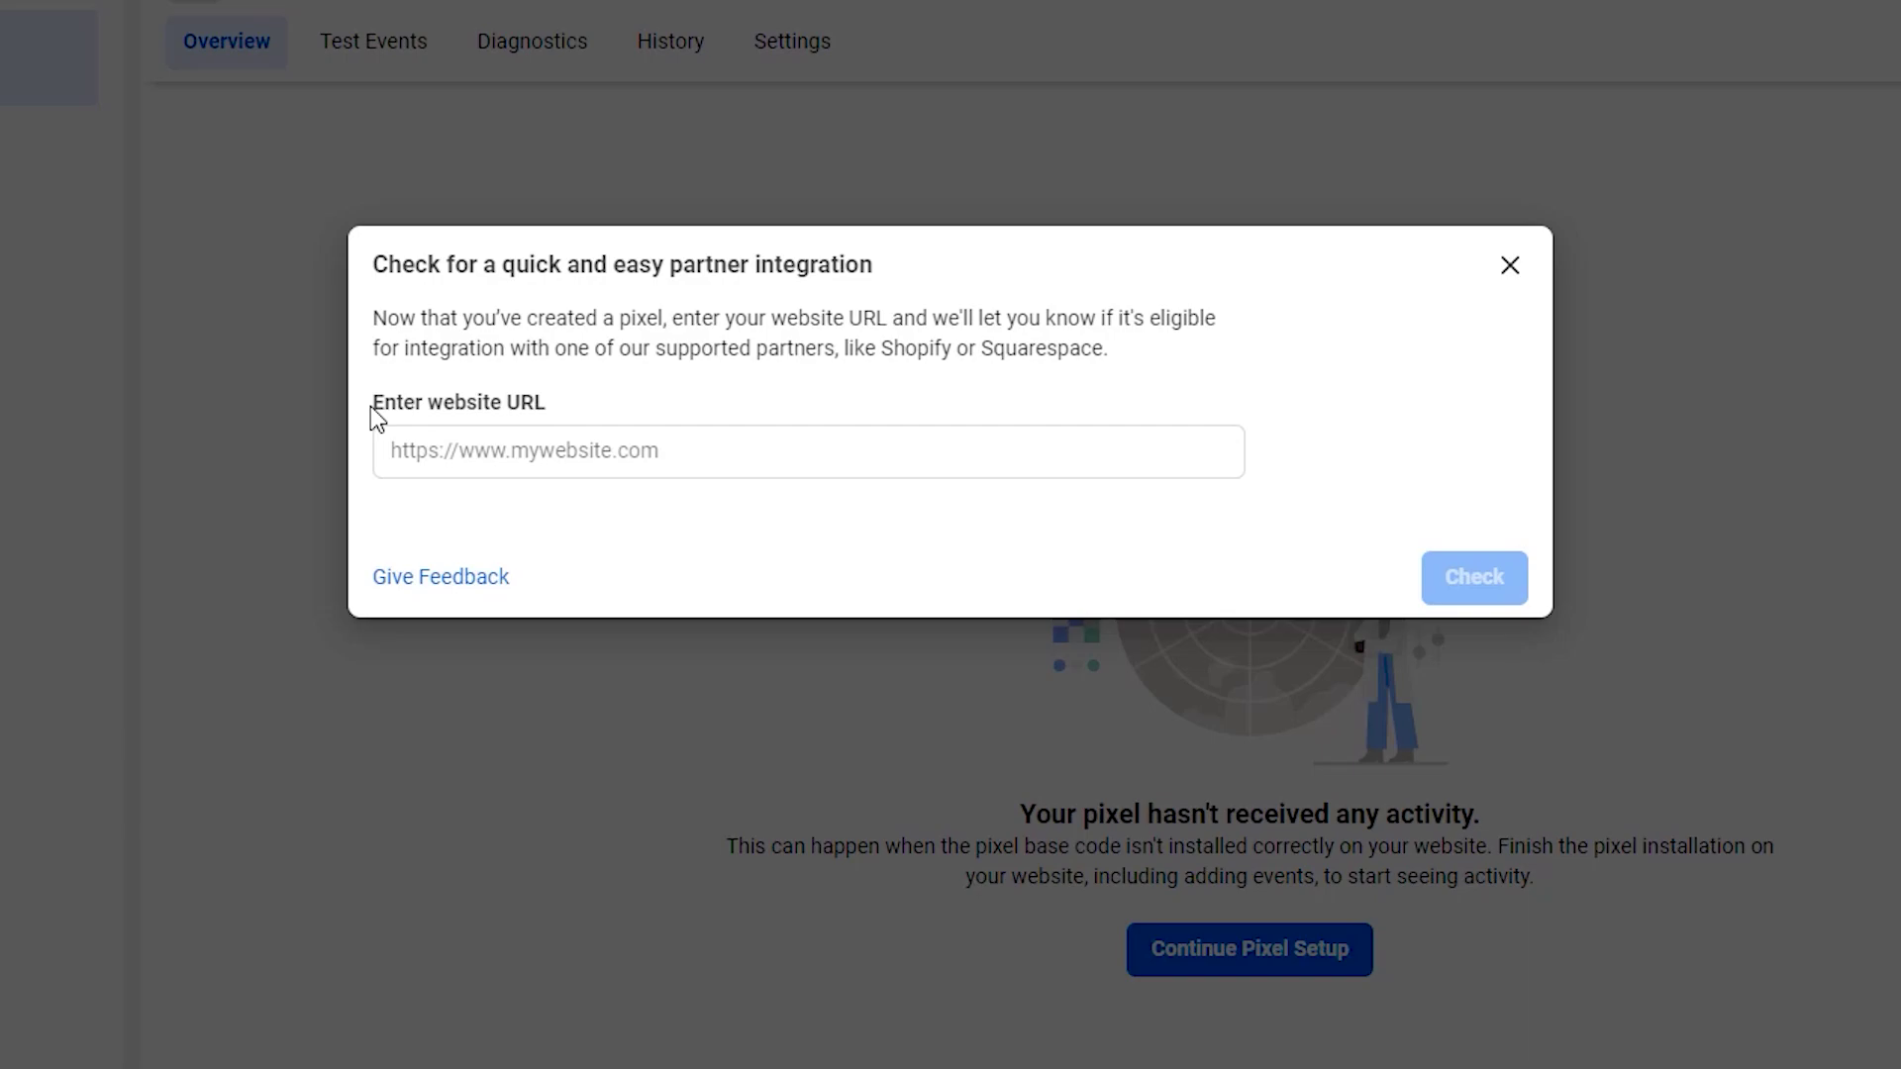
# - Copy the barber shop site's web address from its browser tab
pyautogui.moveTo(372, 264); pyautogui.dragTo(946, 285)
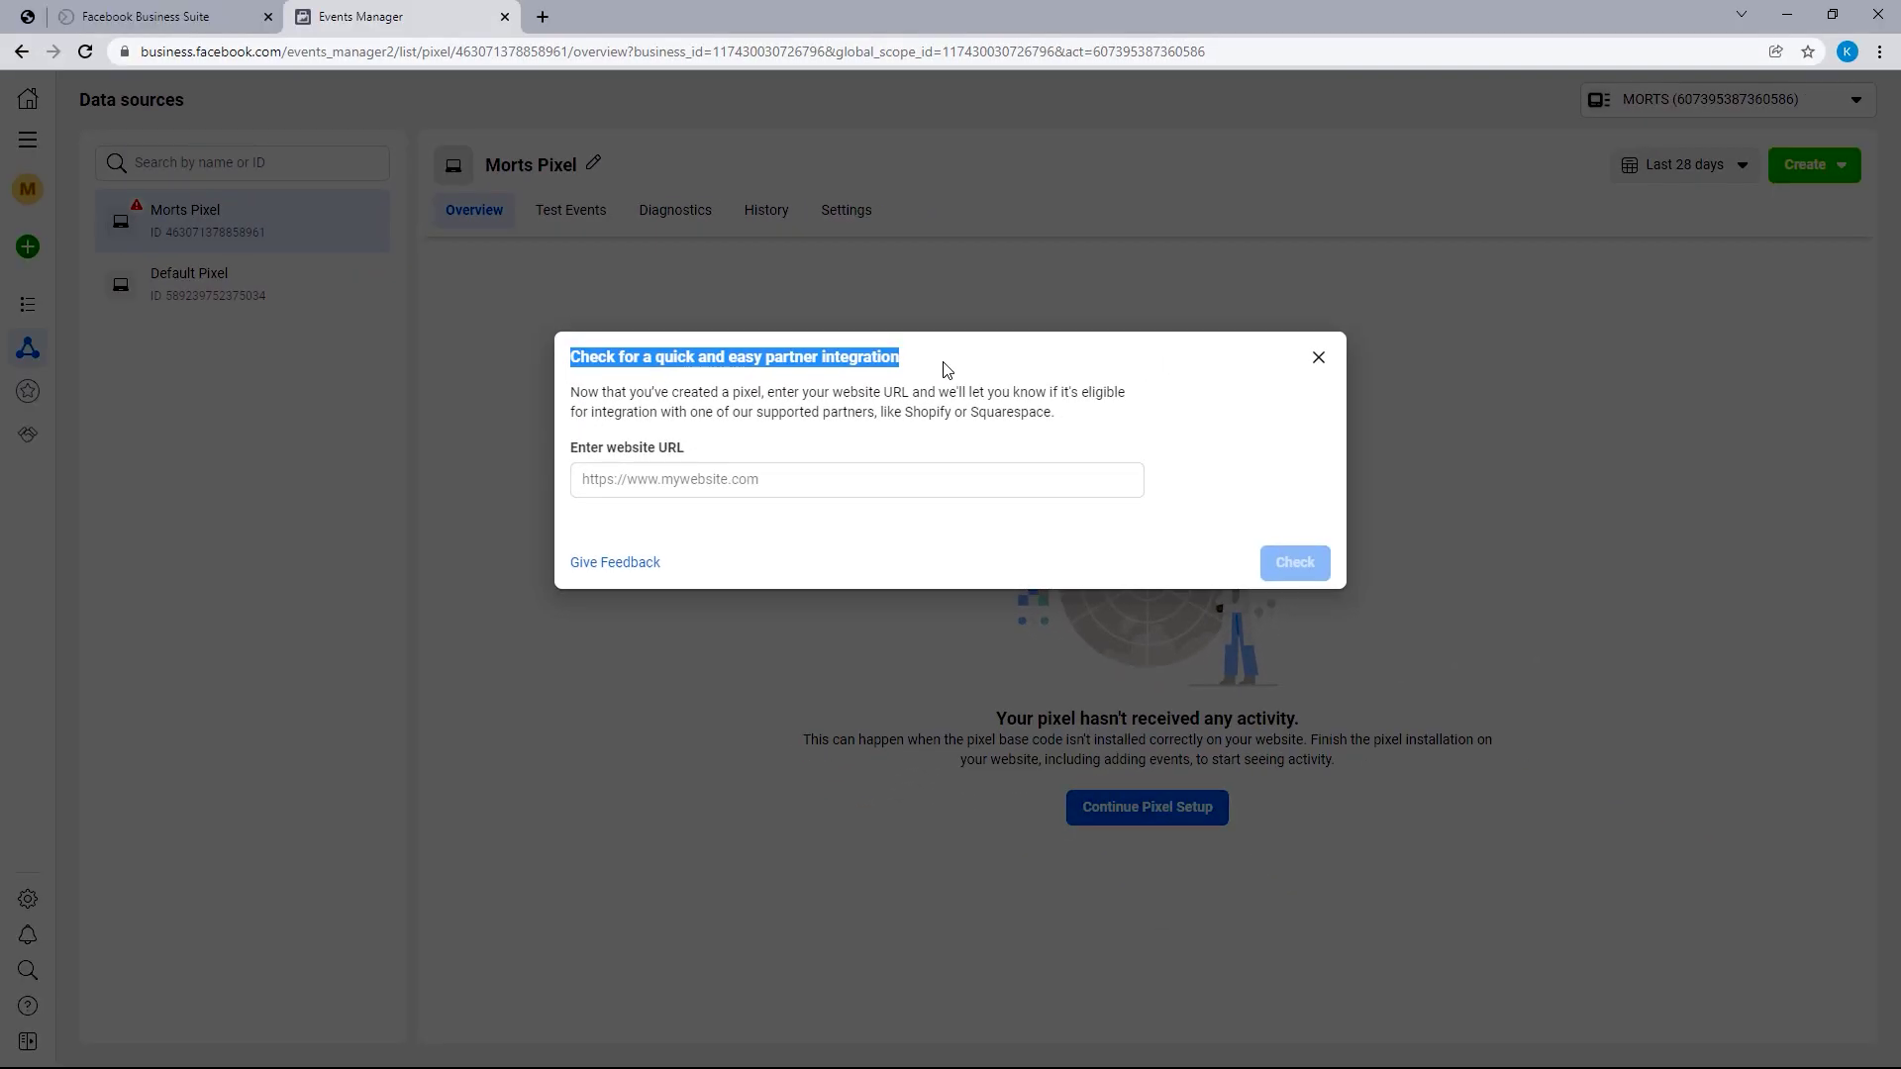
pyautogui.click(28, 17)
pyautogui.click(189, 52)
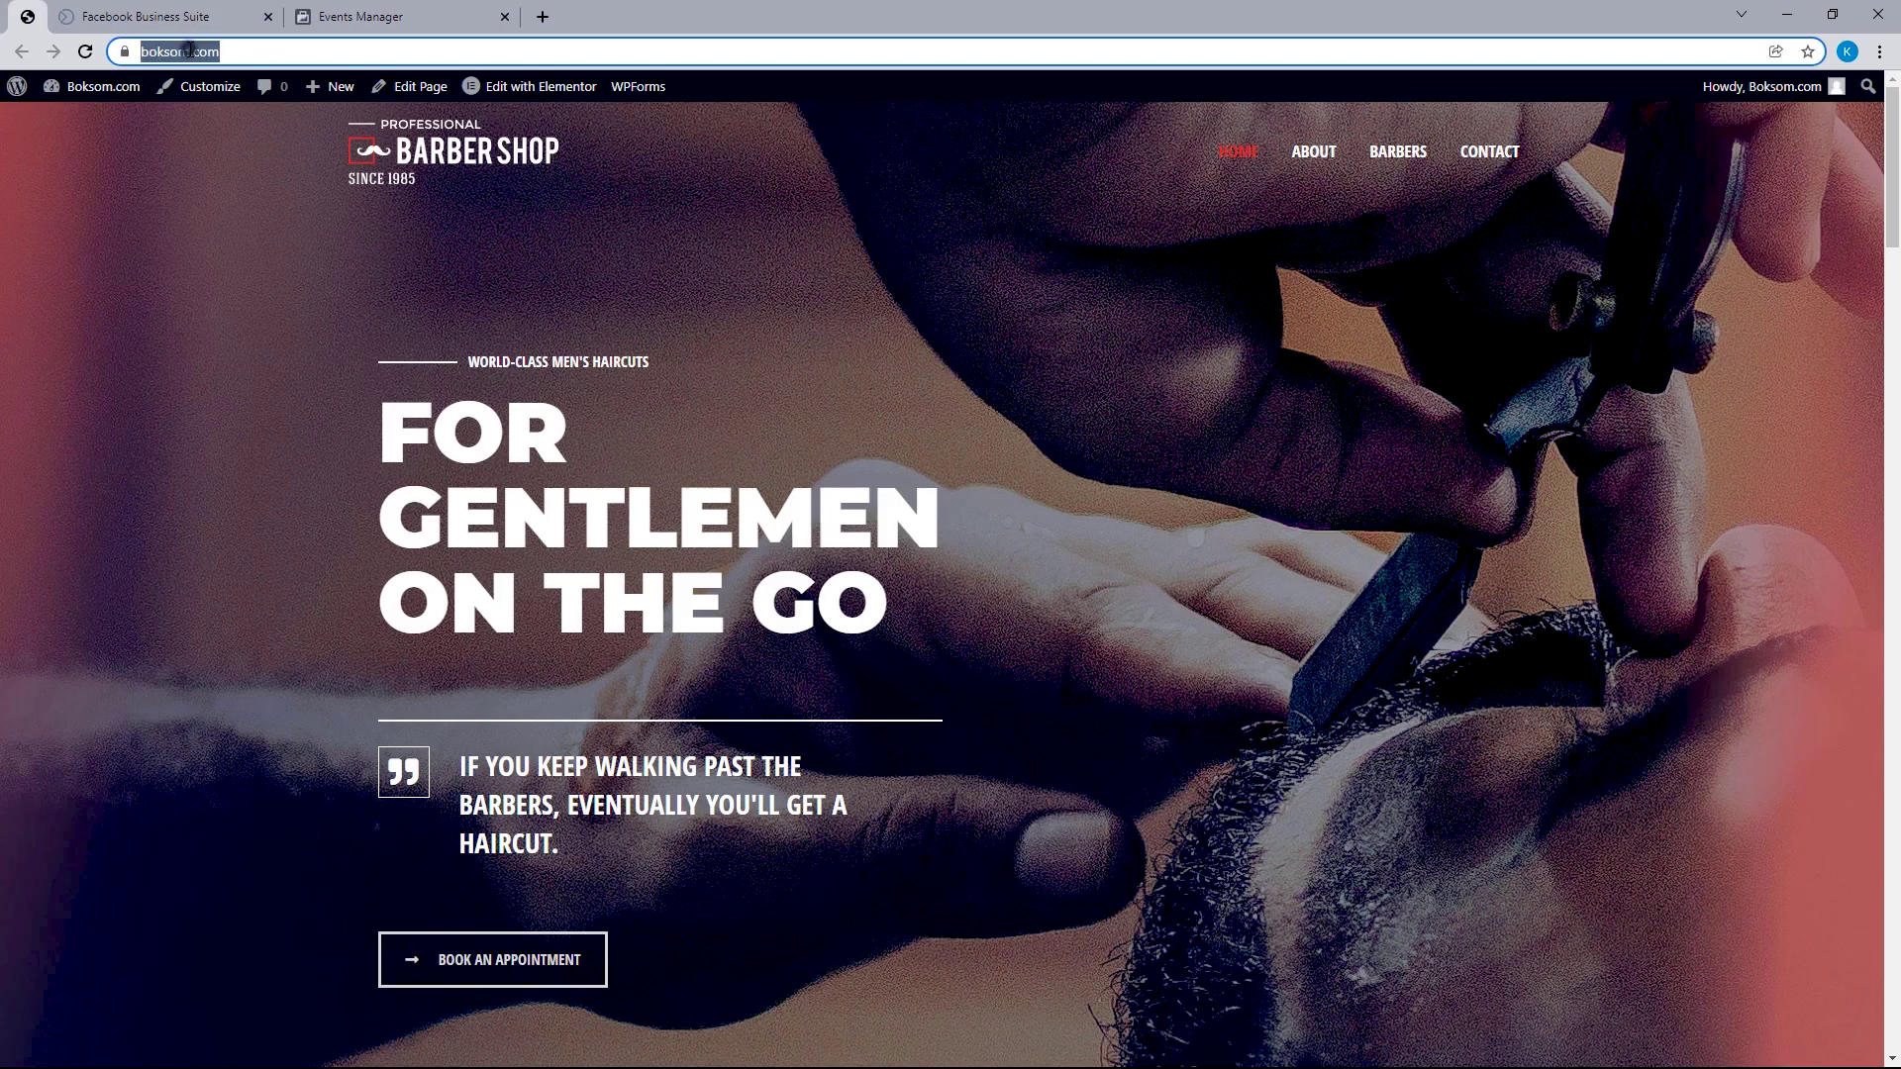
pyautogui.rightClick(188, 52)
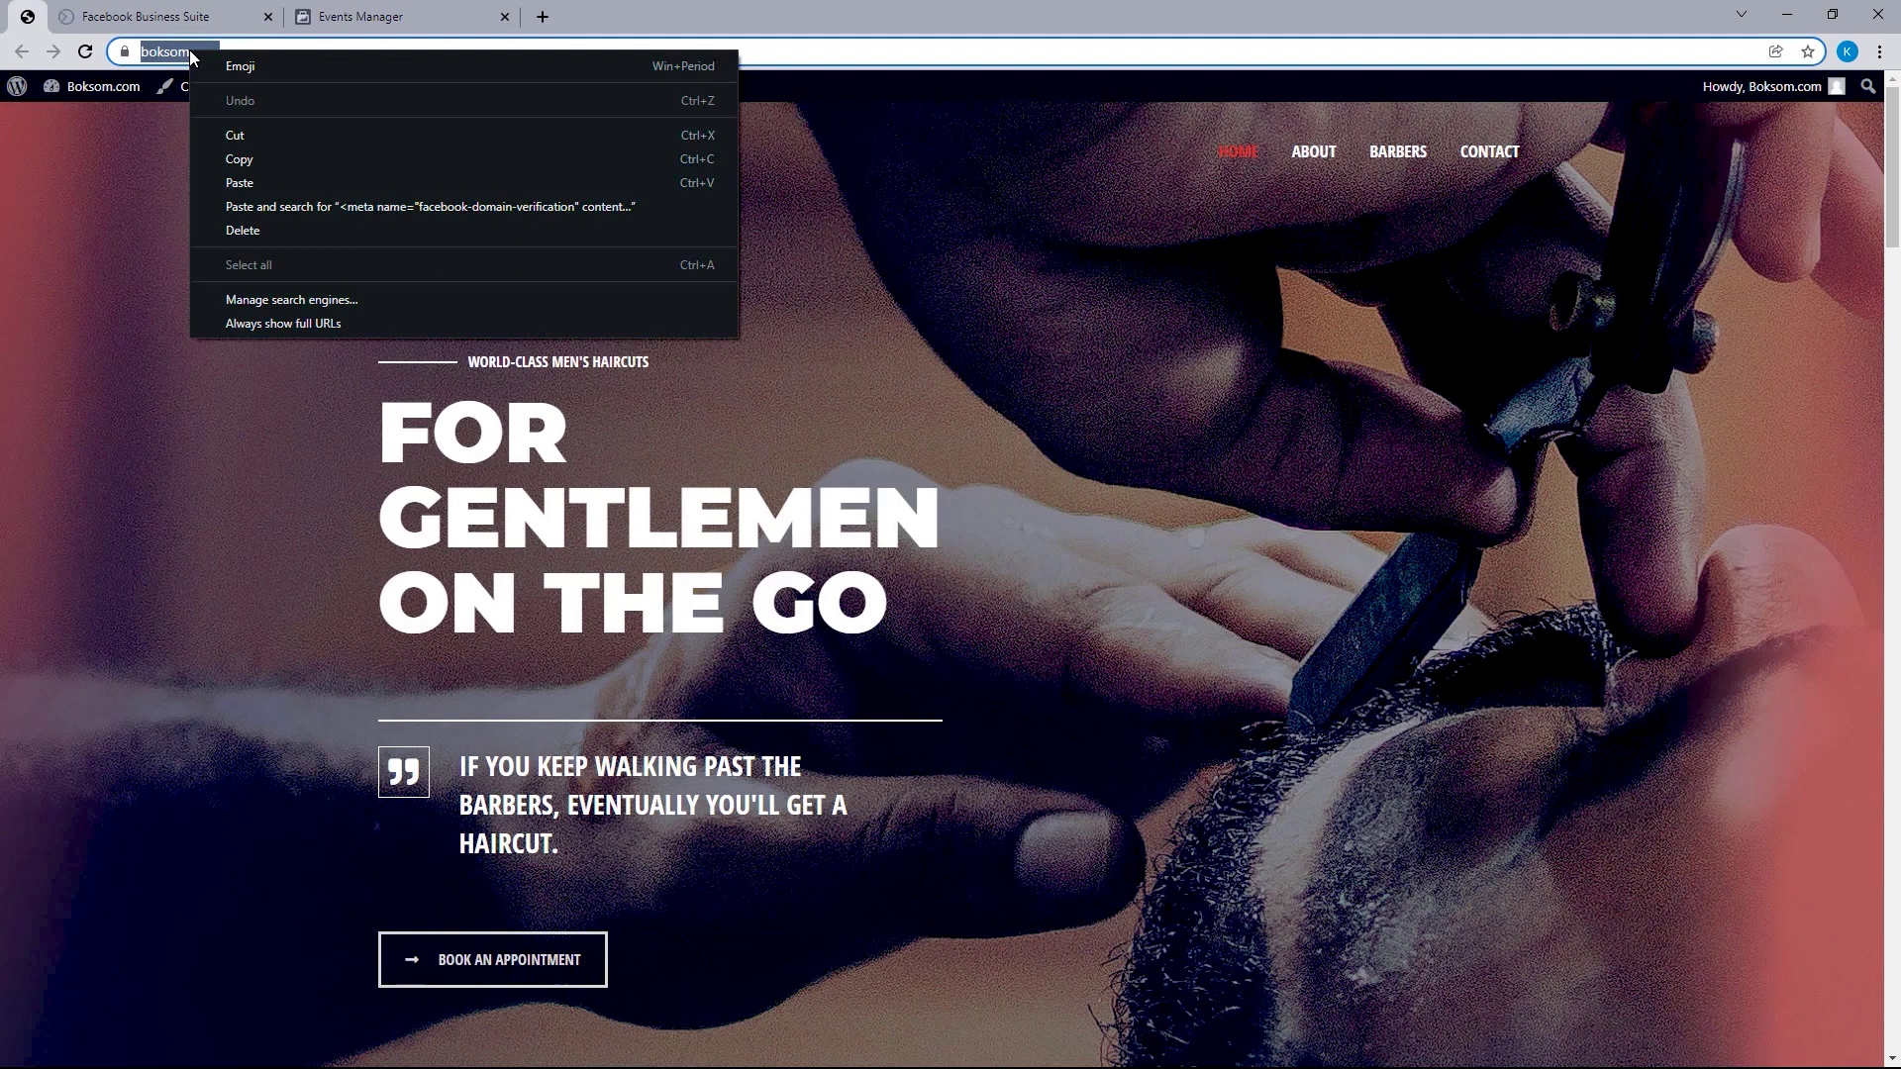
pyautogui.click(251, 164)
pyautogui.click(371, 16)
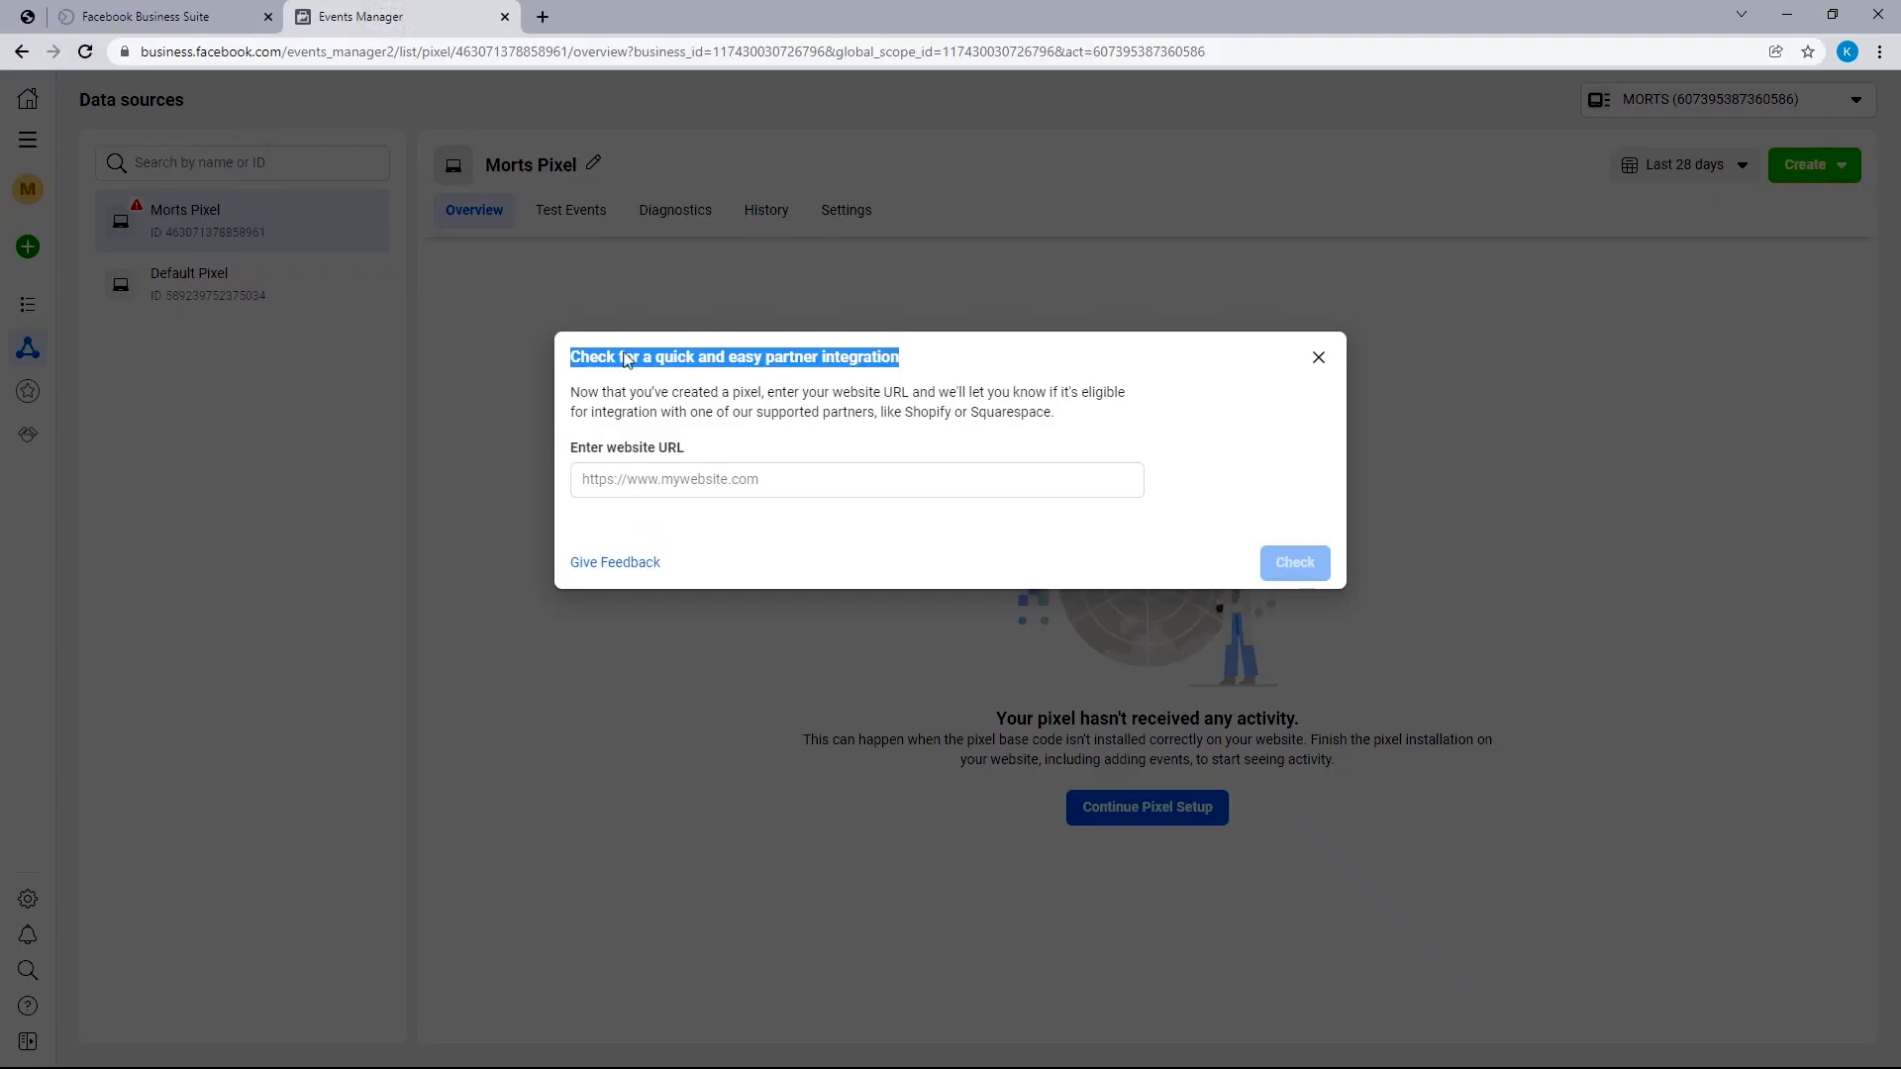
pyautogui.click(683, 479)
pyautogui.rightClick(709, 477)
pyautogui.click(780, 622)
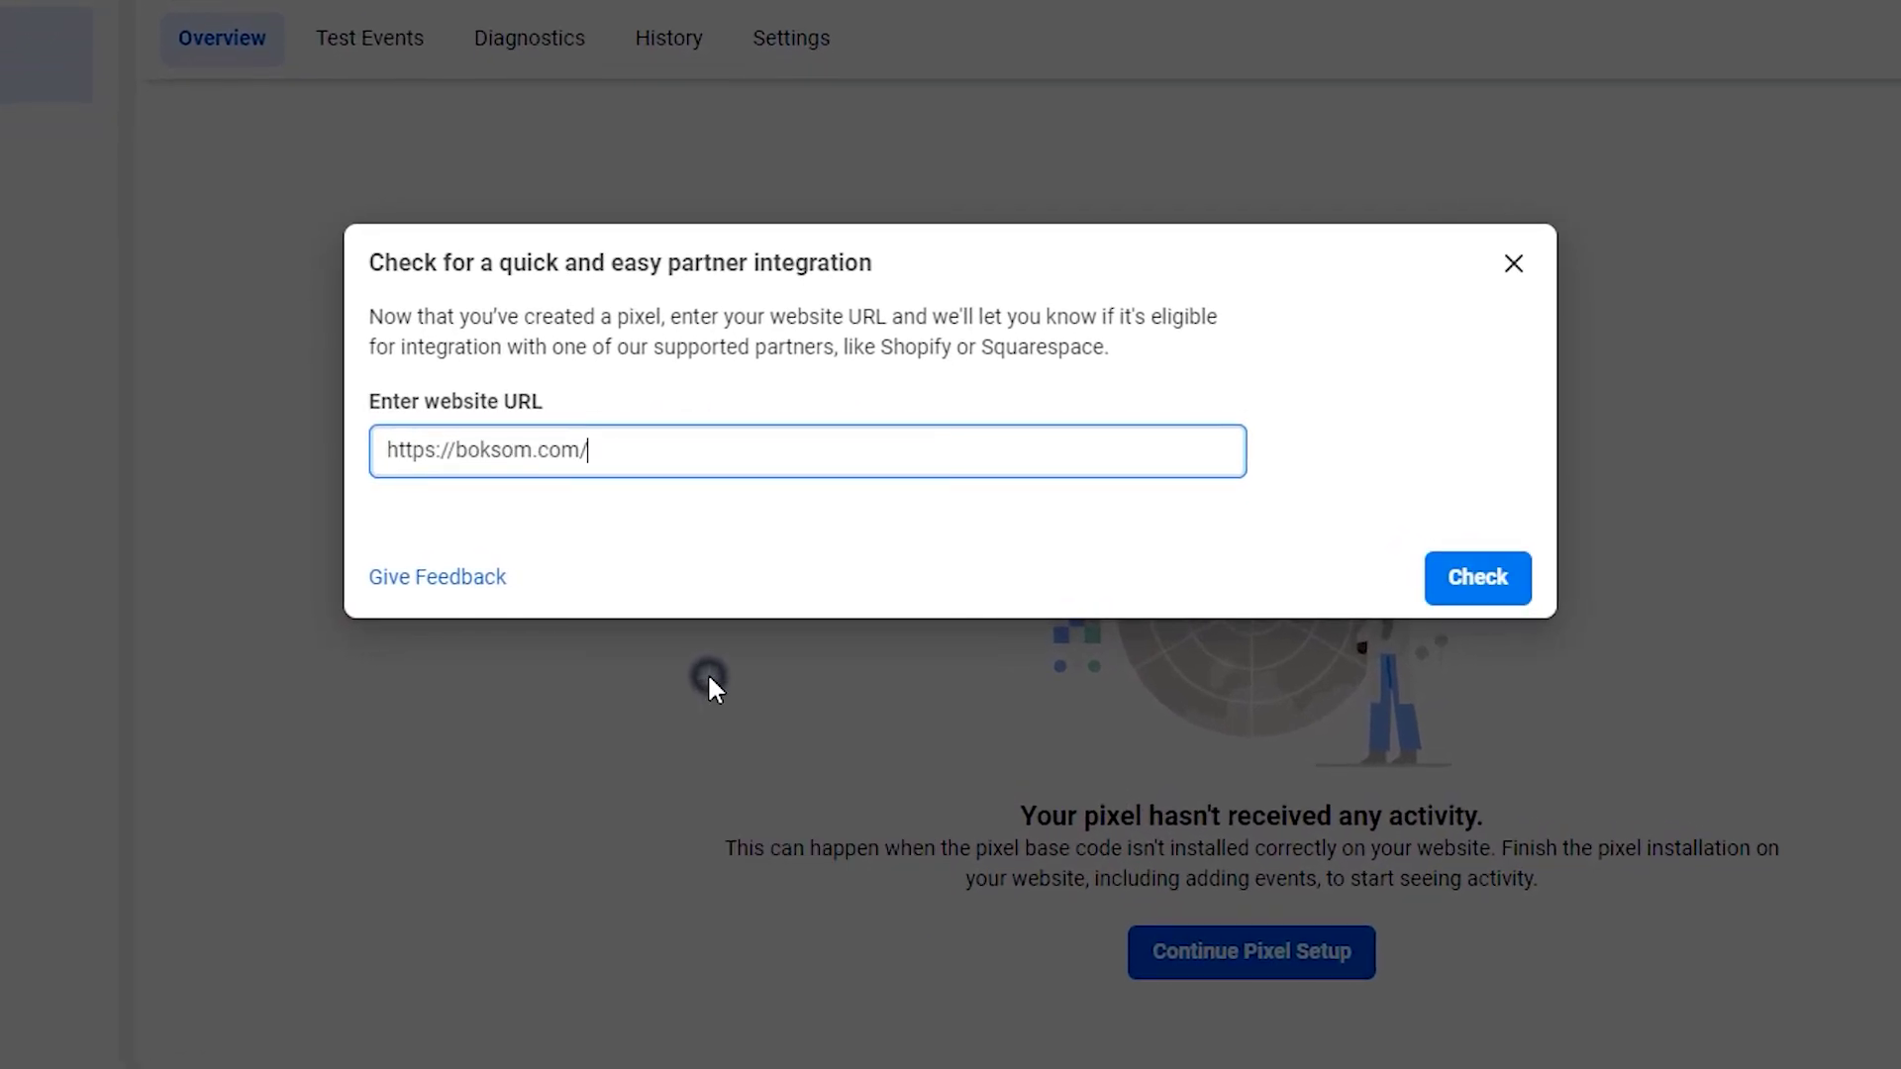
pyautogui.click(1482, 581)
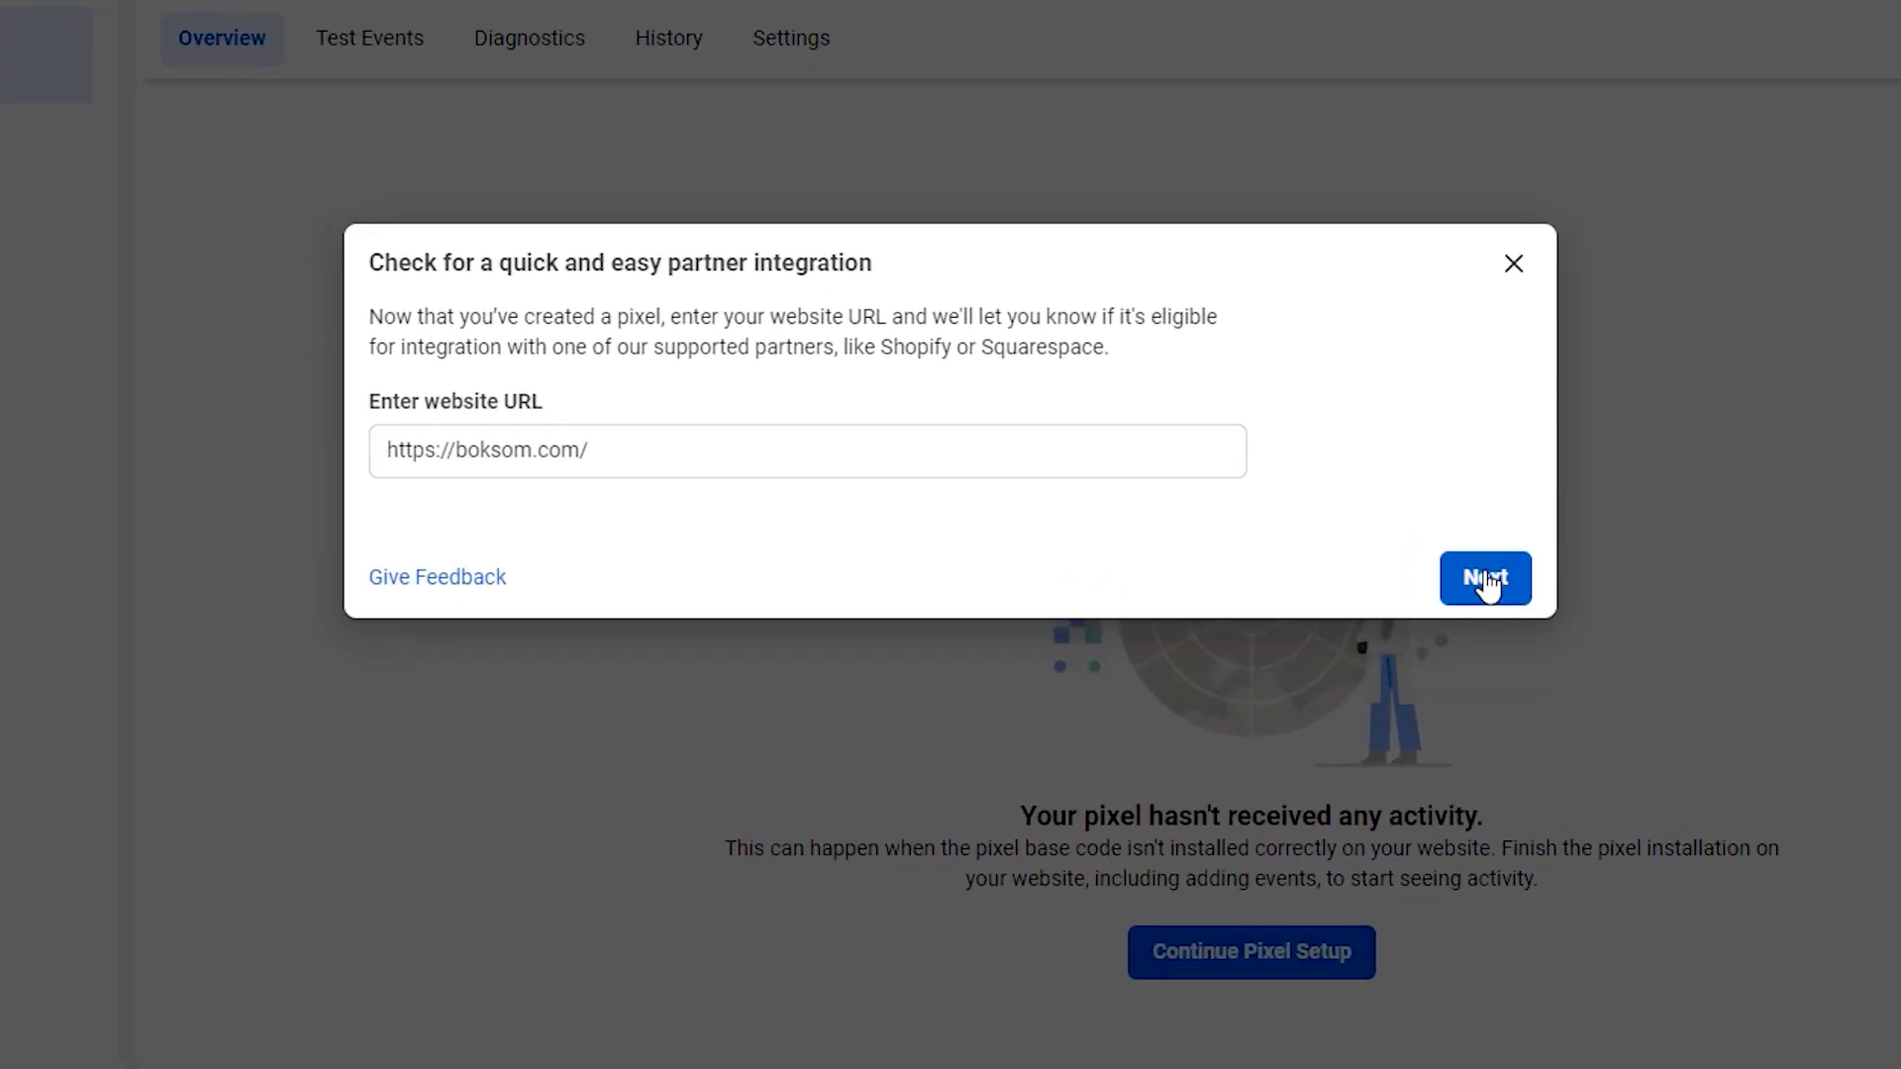
pyautogui.click(1486, 582)
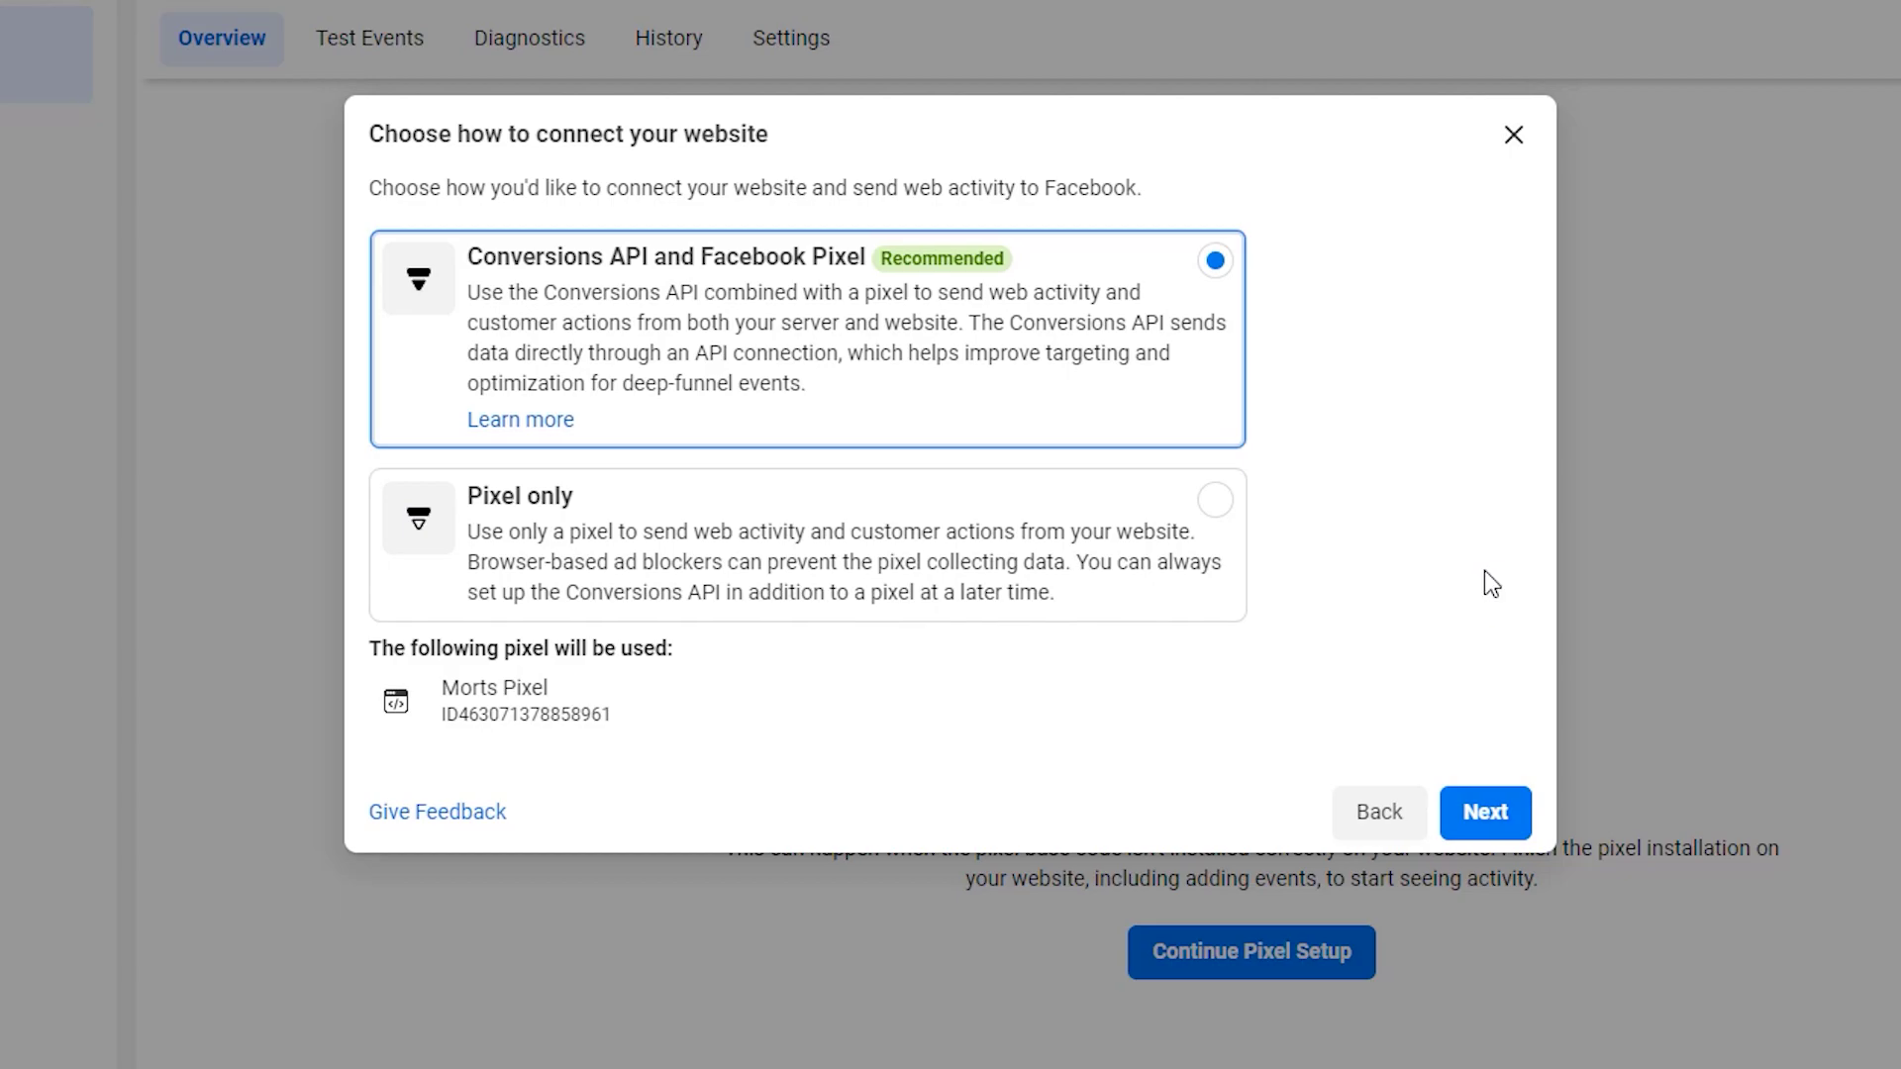
# - Select the Pixel only connection option and continue to the installation choices
pyautogui.click(474, 255)
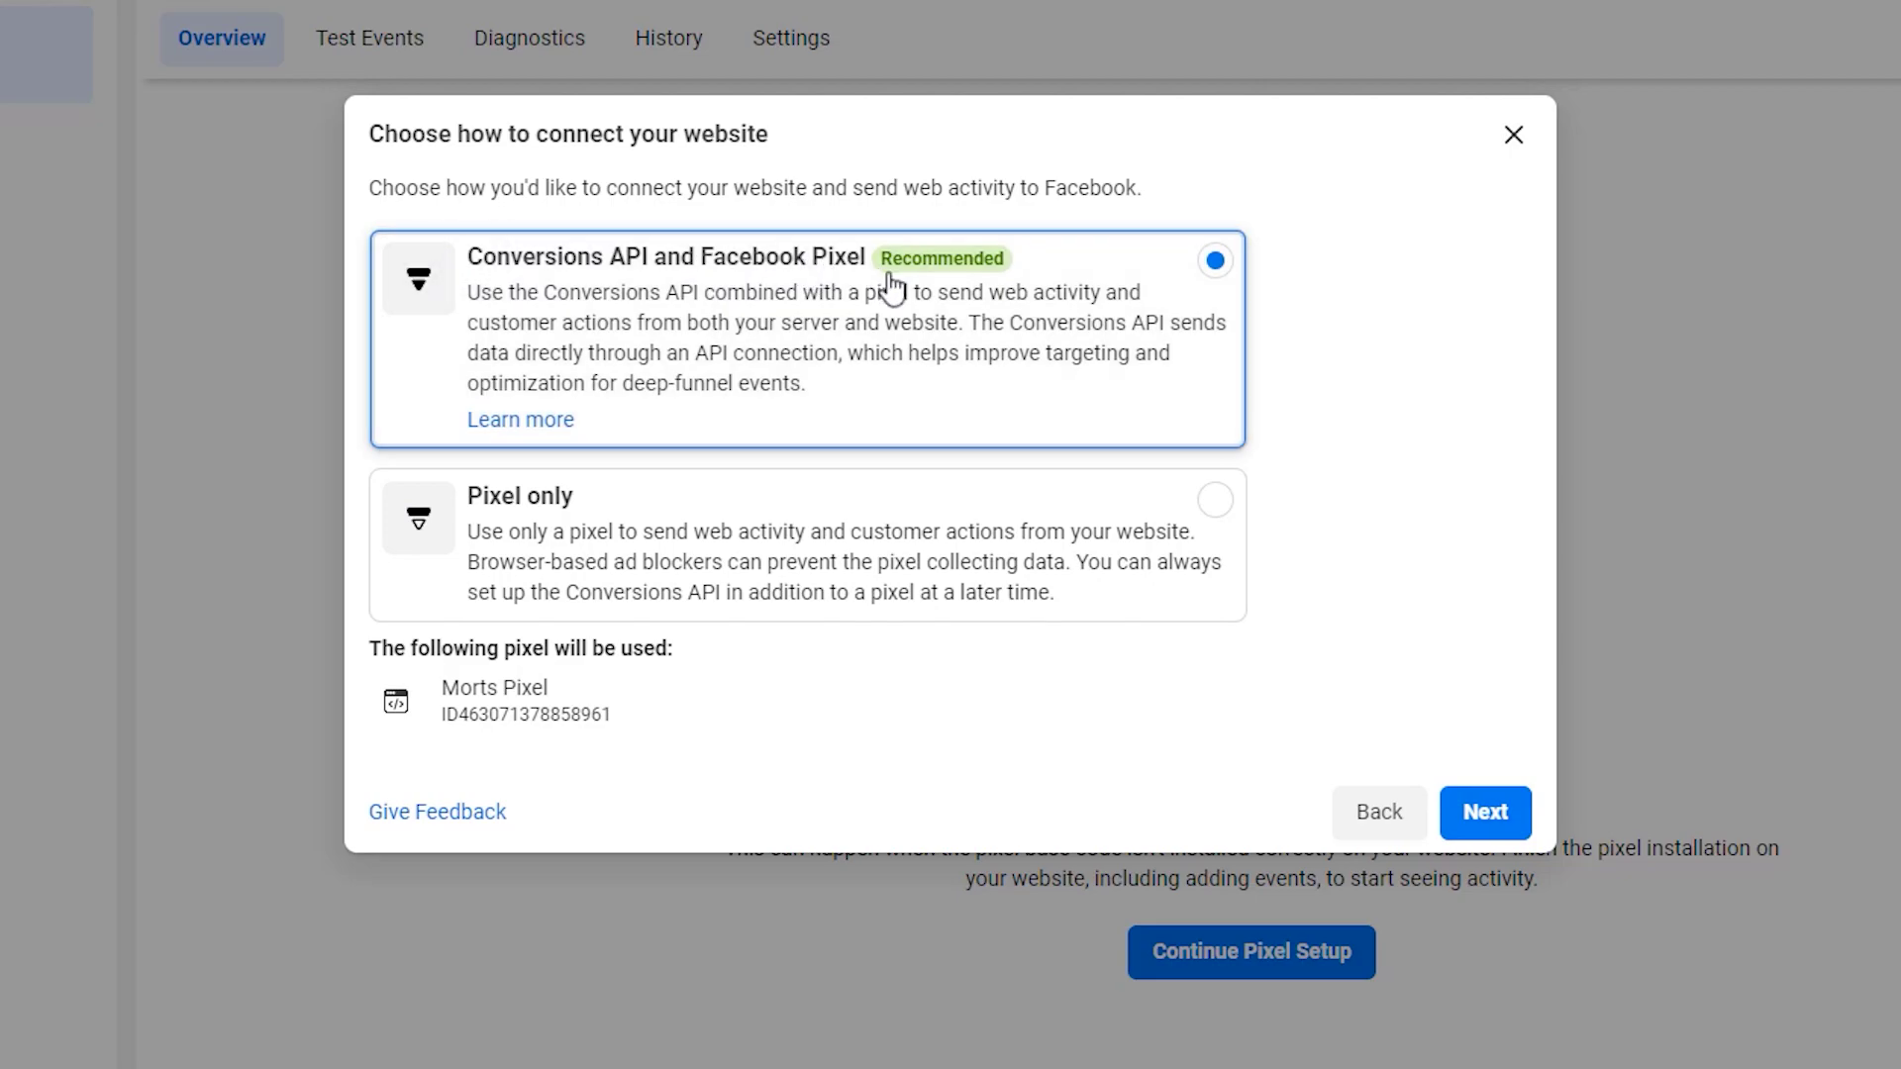
pyautogui.click(1080, 503)
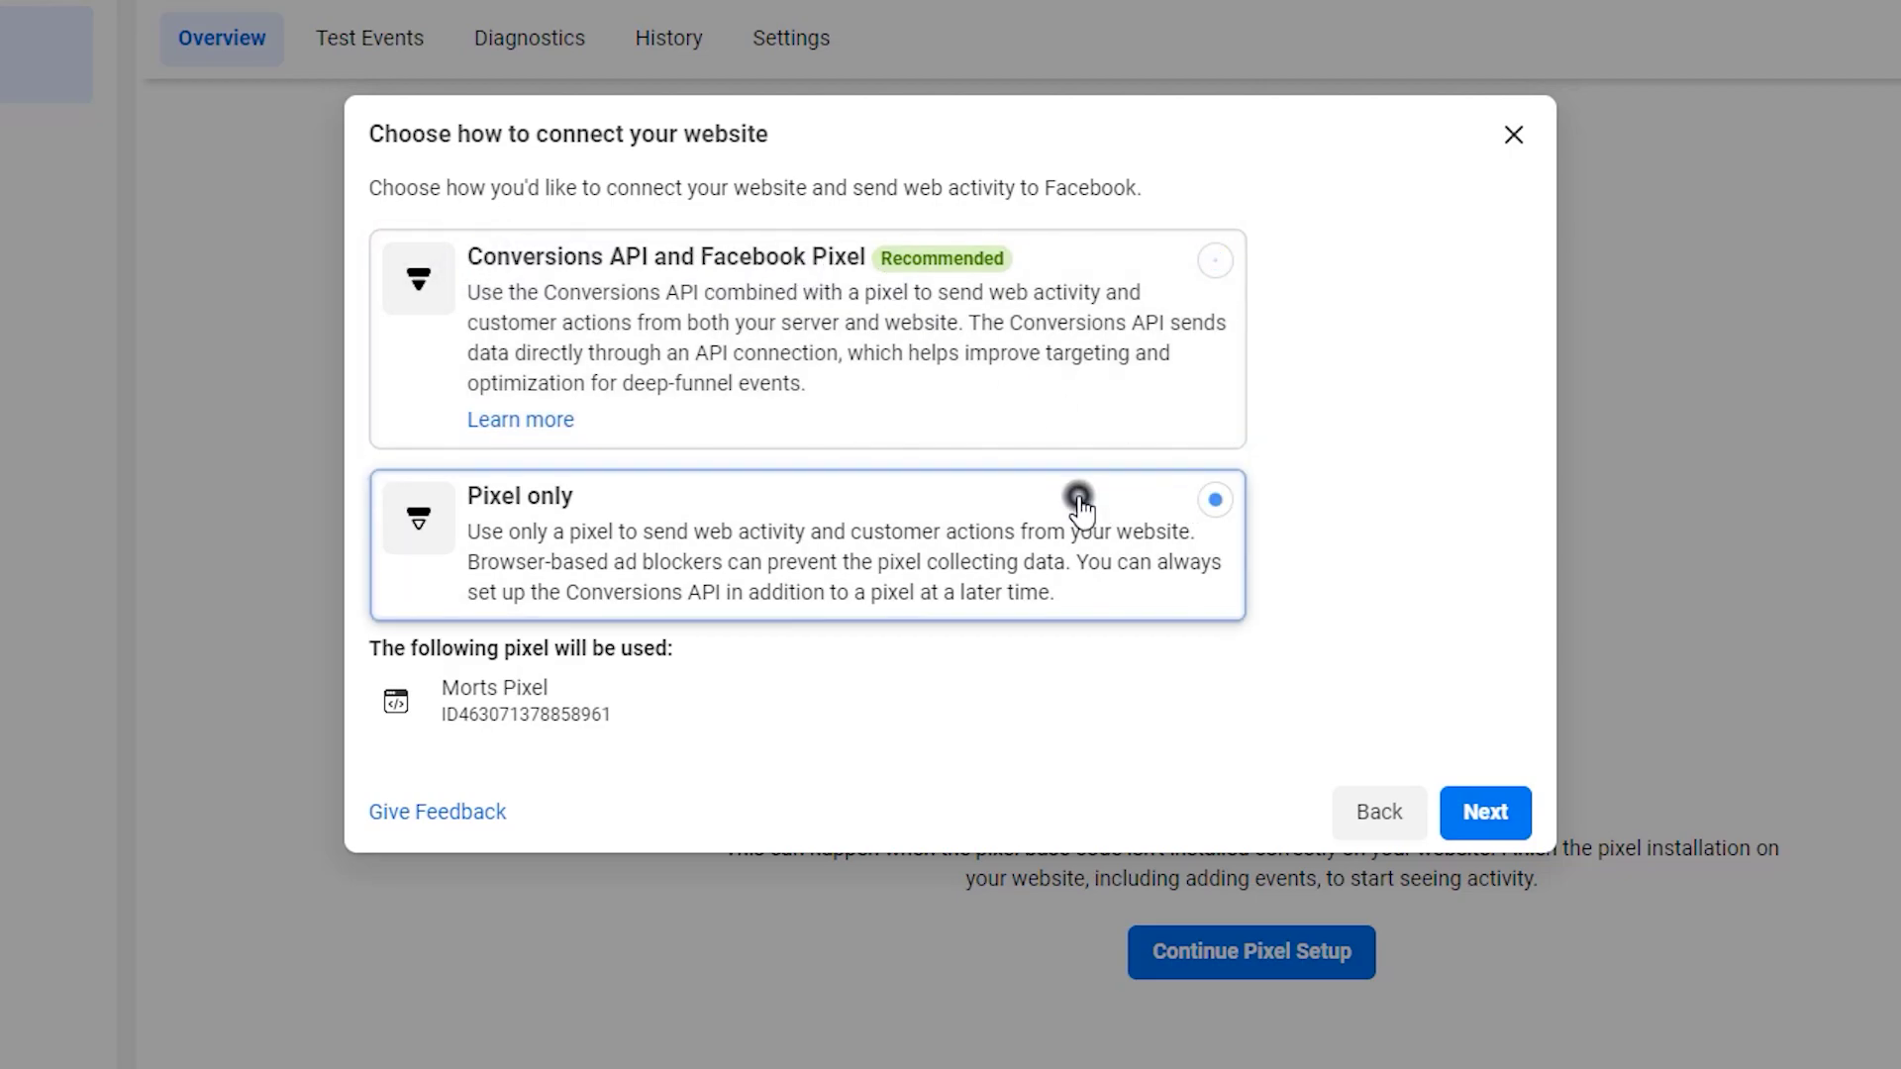
pyautogui.click(1475, 812)
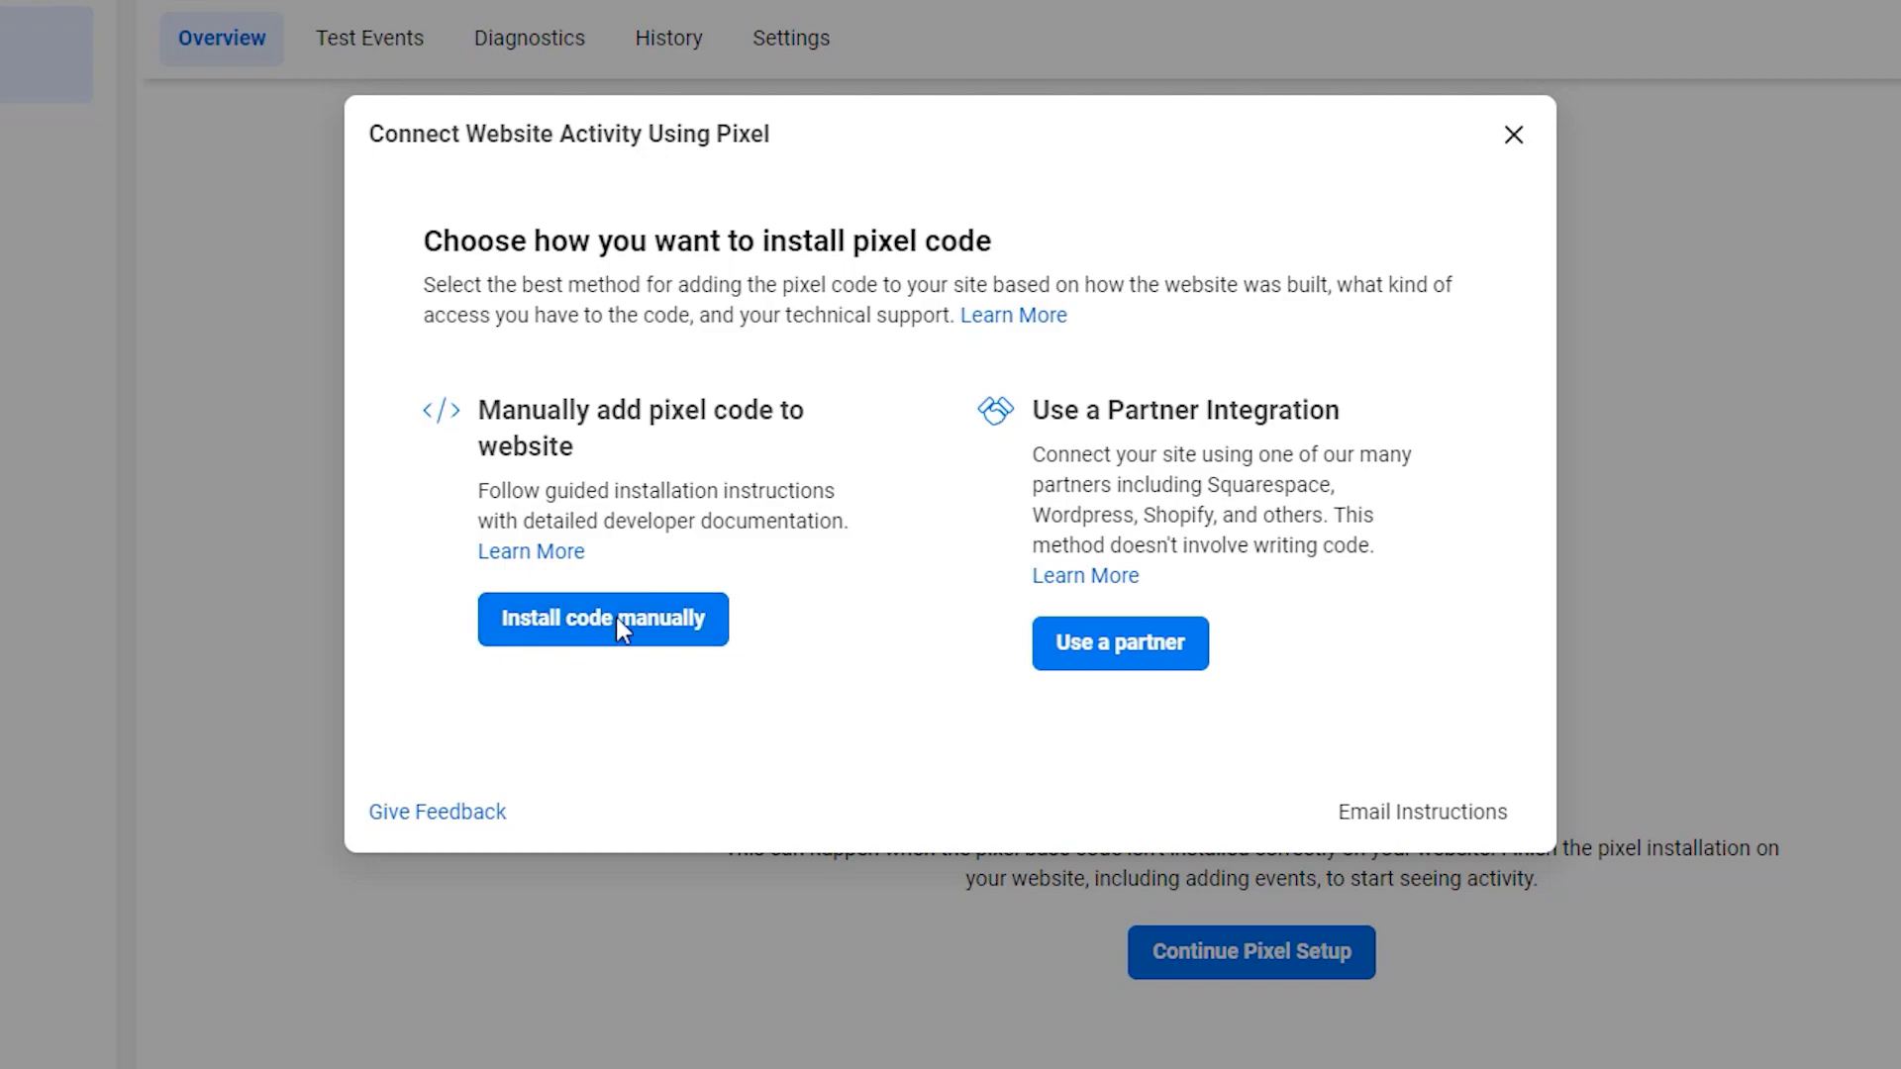
# - Choose manual installation of the pixel code, then switch to the Boksom.com site tab
pyautogui.moveTo(1030, 410); pyautogui.dragTo(1340, 428)
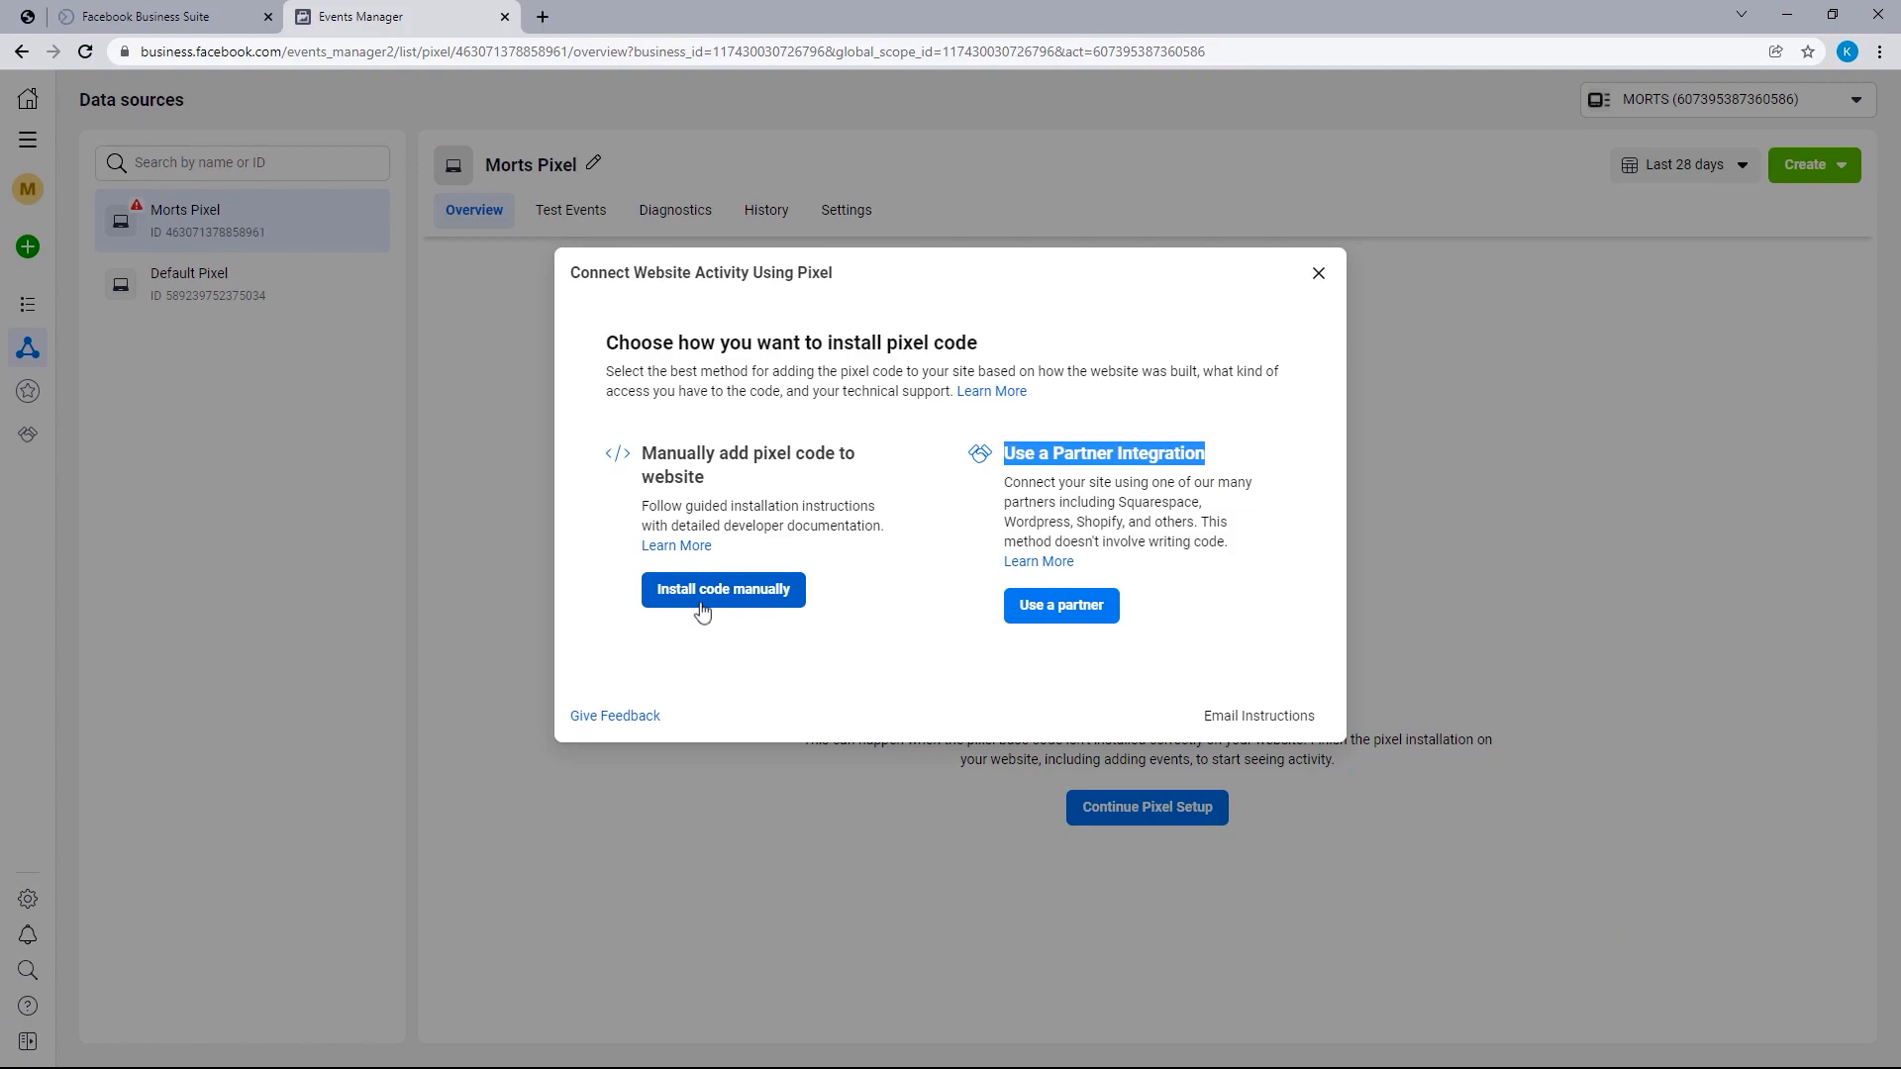
pyautogui.click(713, 594)
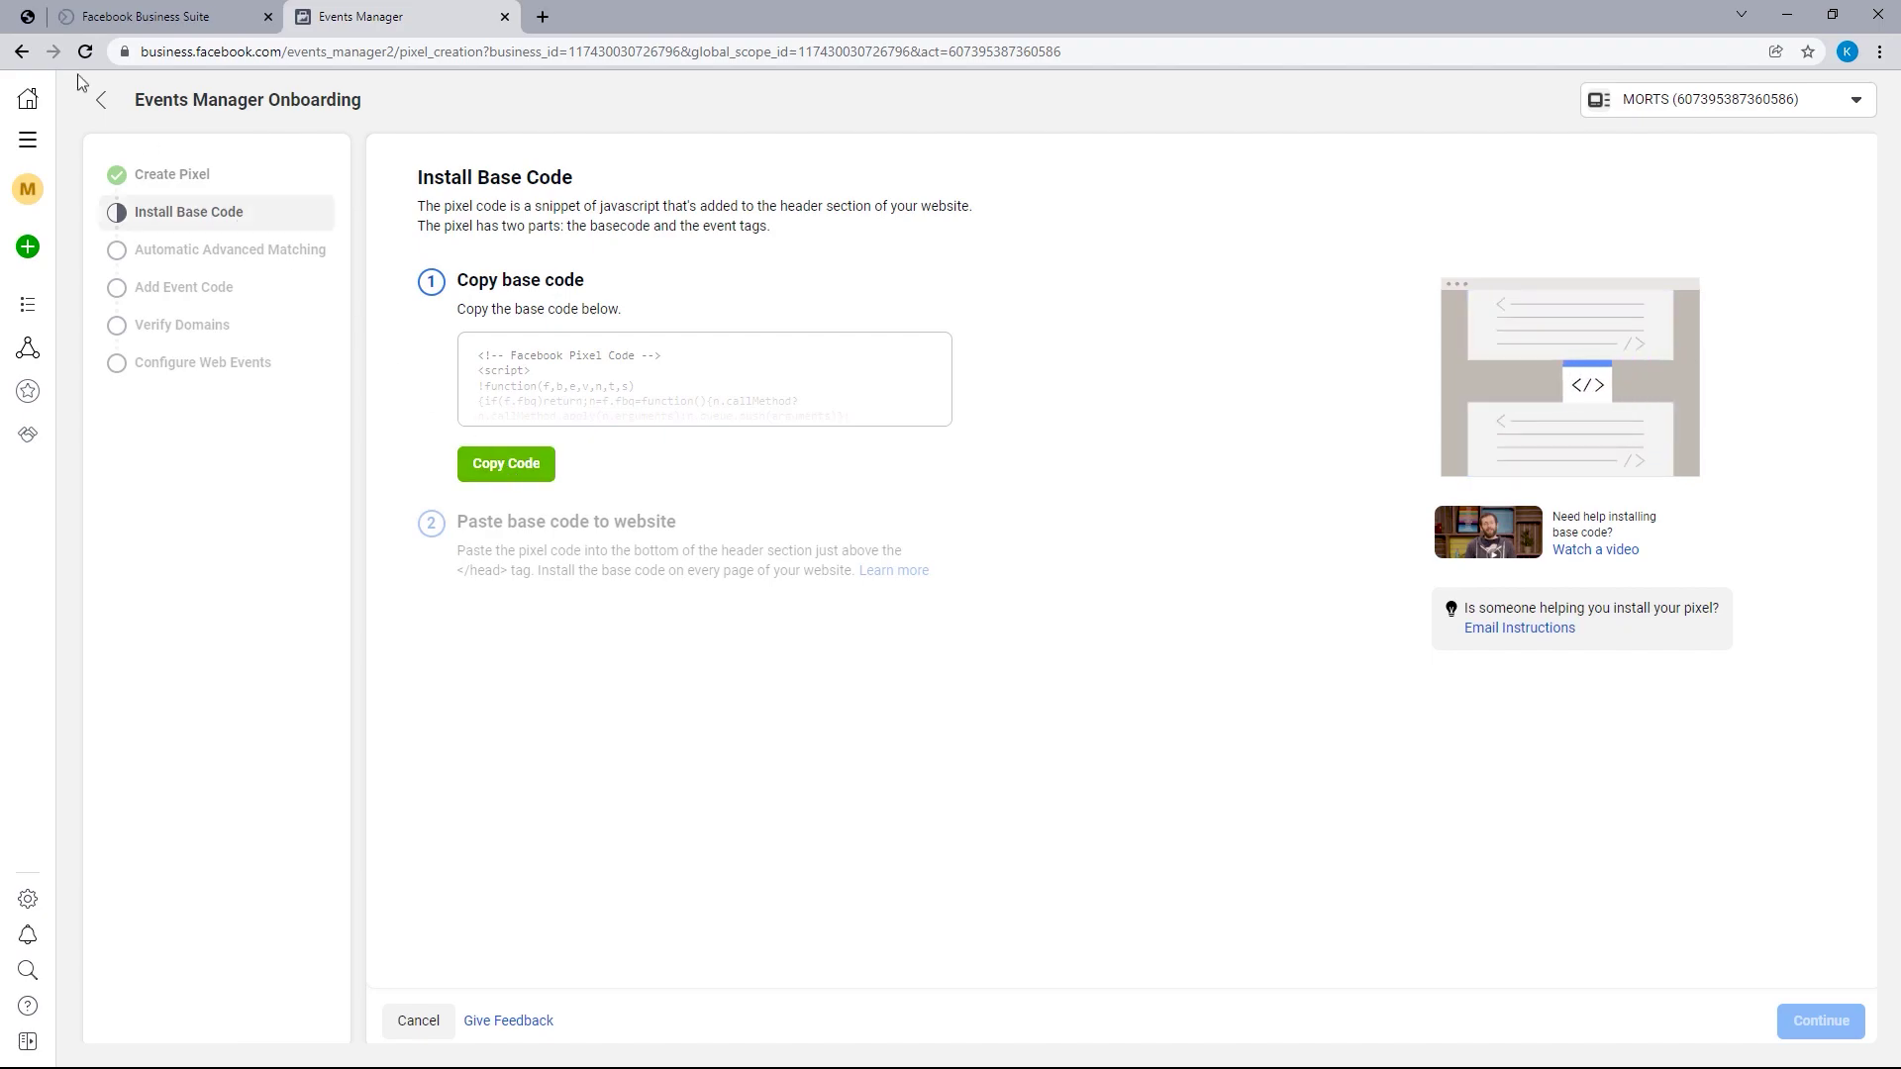
pyautogui.click(28, 17)
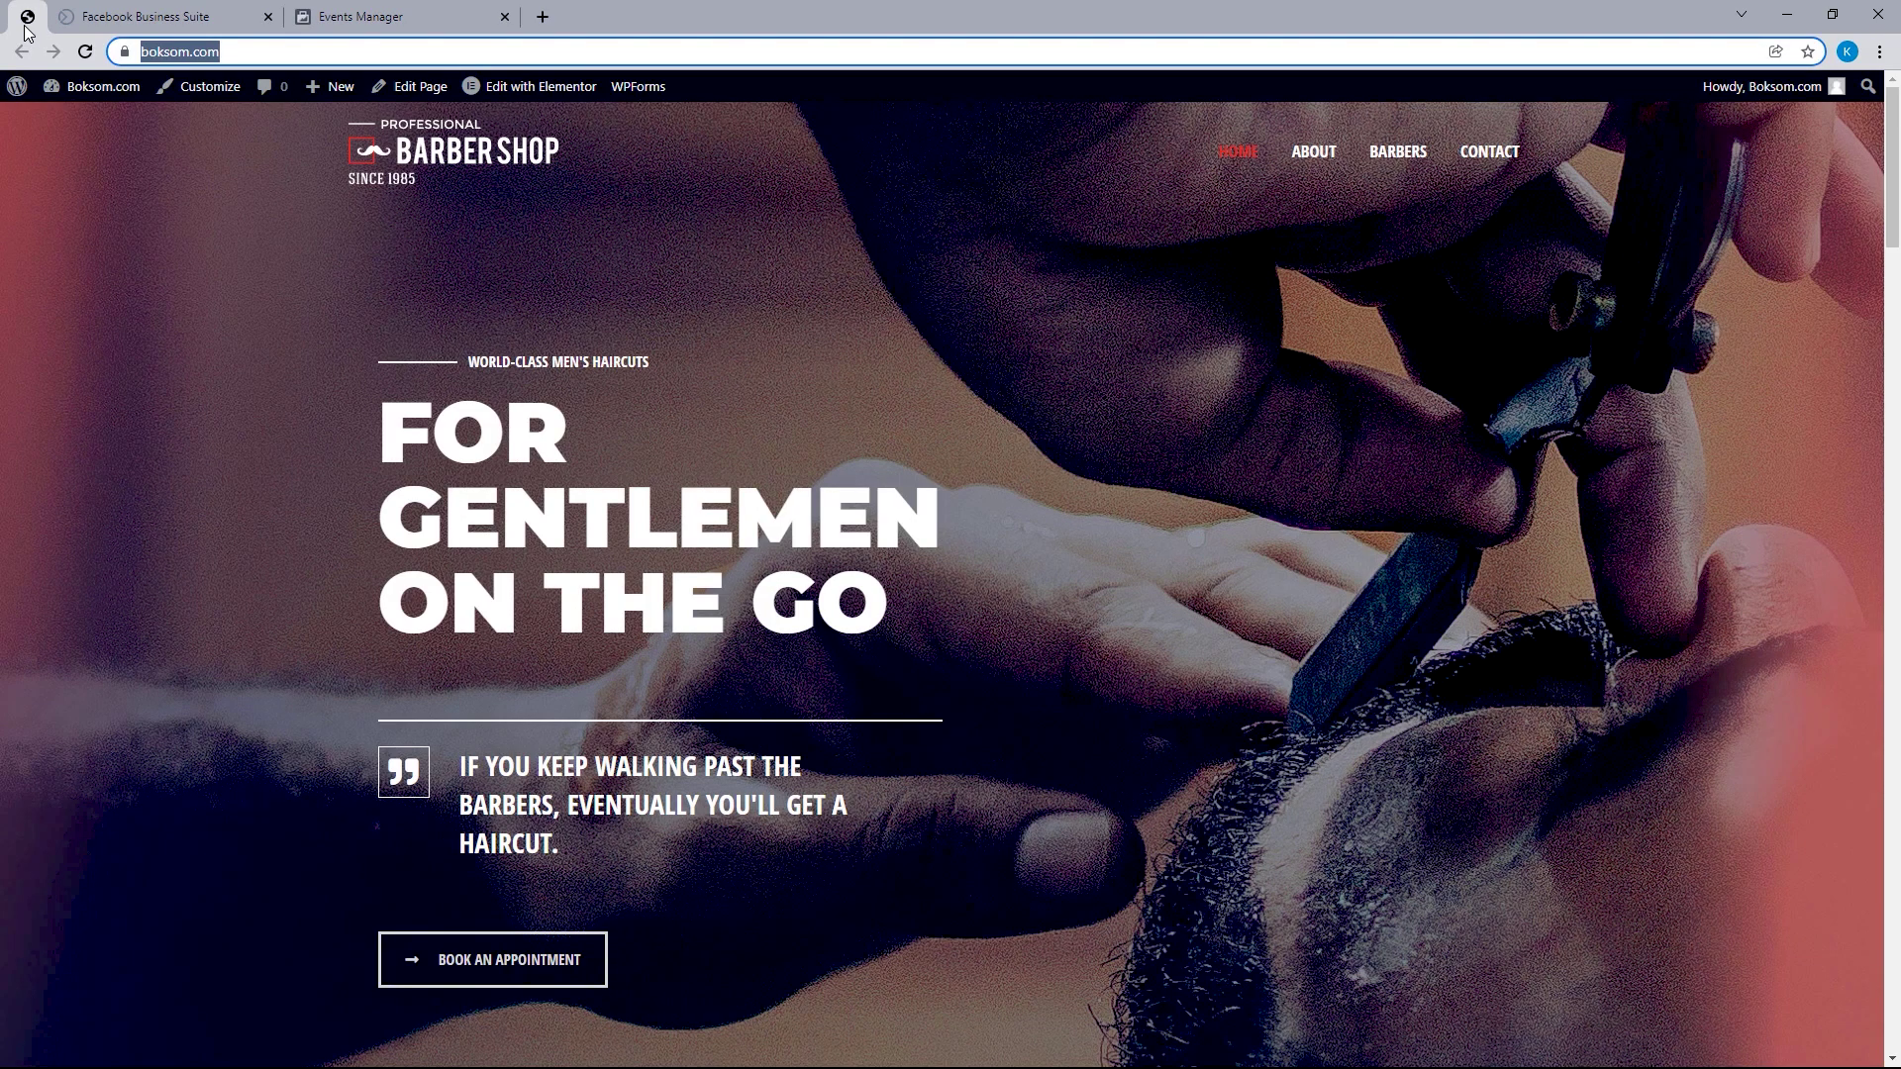
# - Search Plugins > Add New for 'Insert Headers and Footers' and confirm the WPBeginner plugin is active
pyautogui.moveTo(89, 87)
pyautogui.click(79, 122)
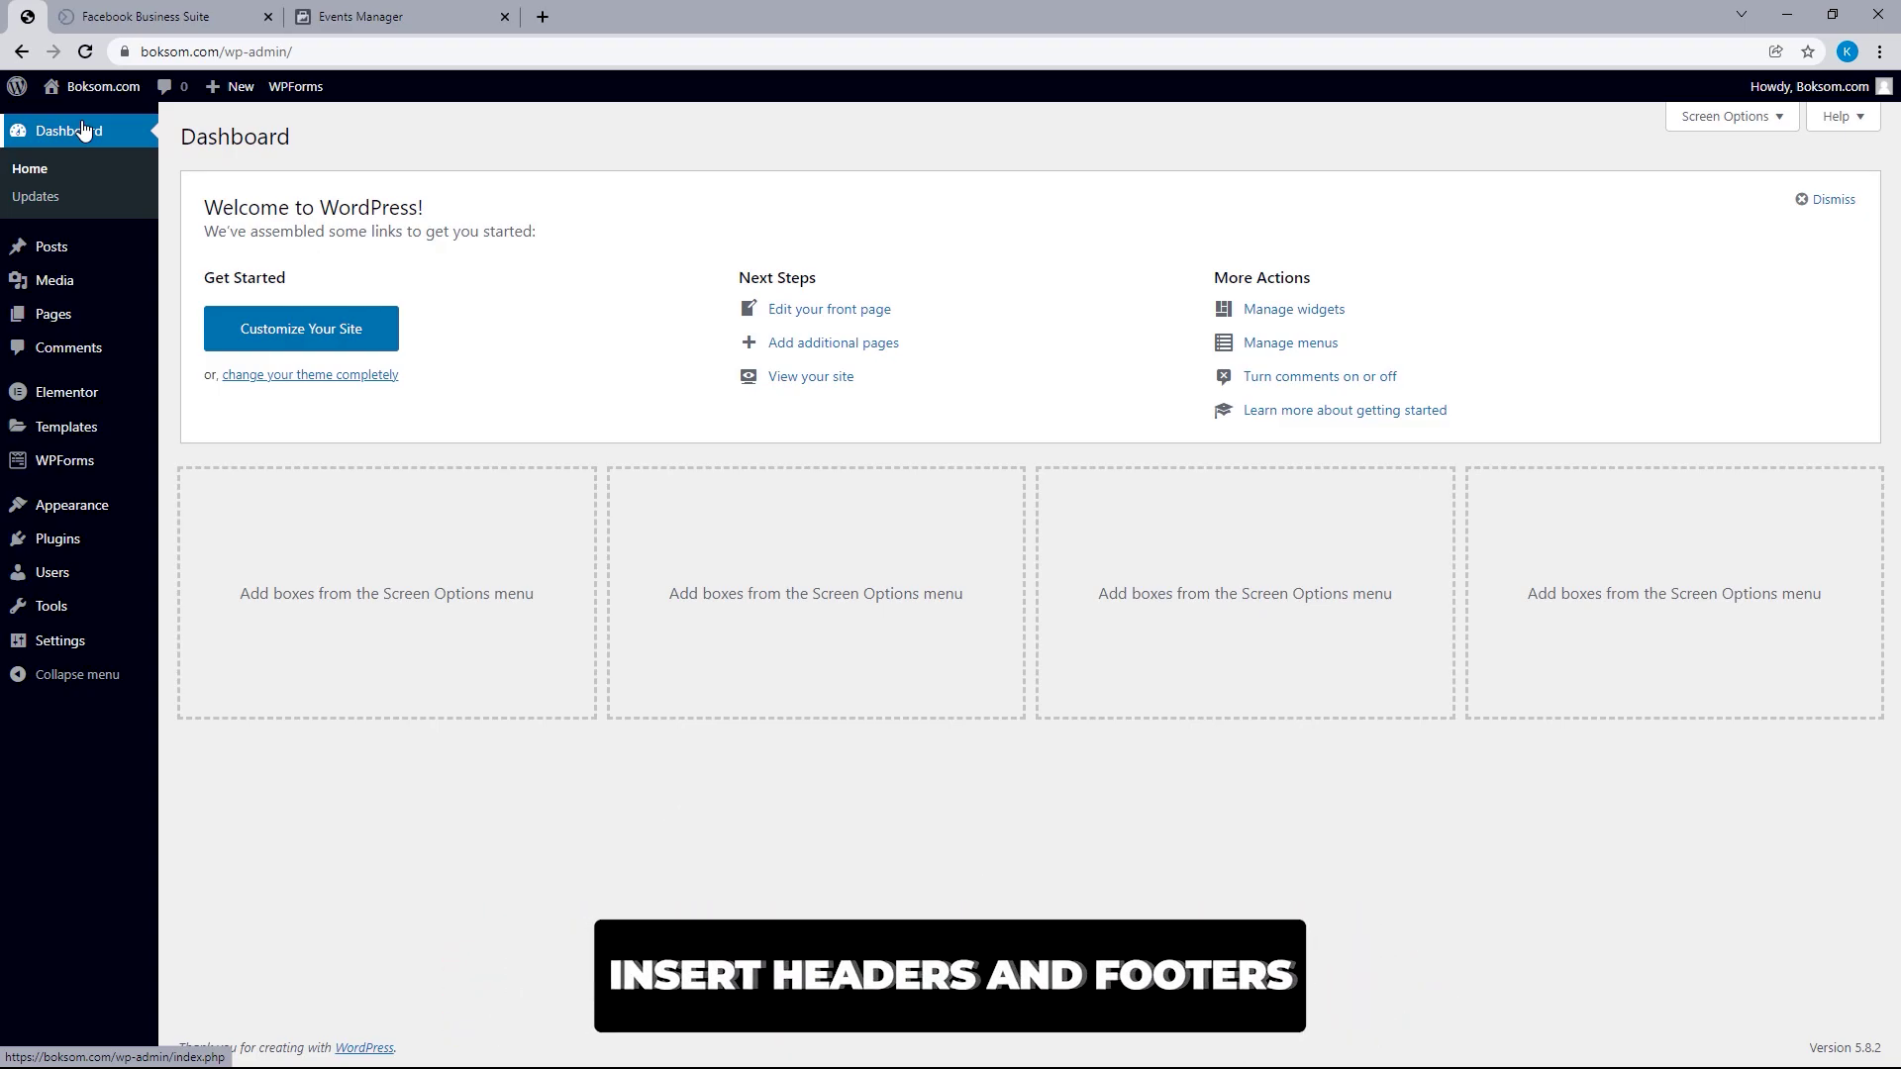
pyautogui.moveTo(97, 541)
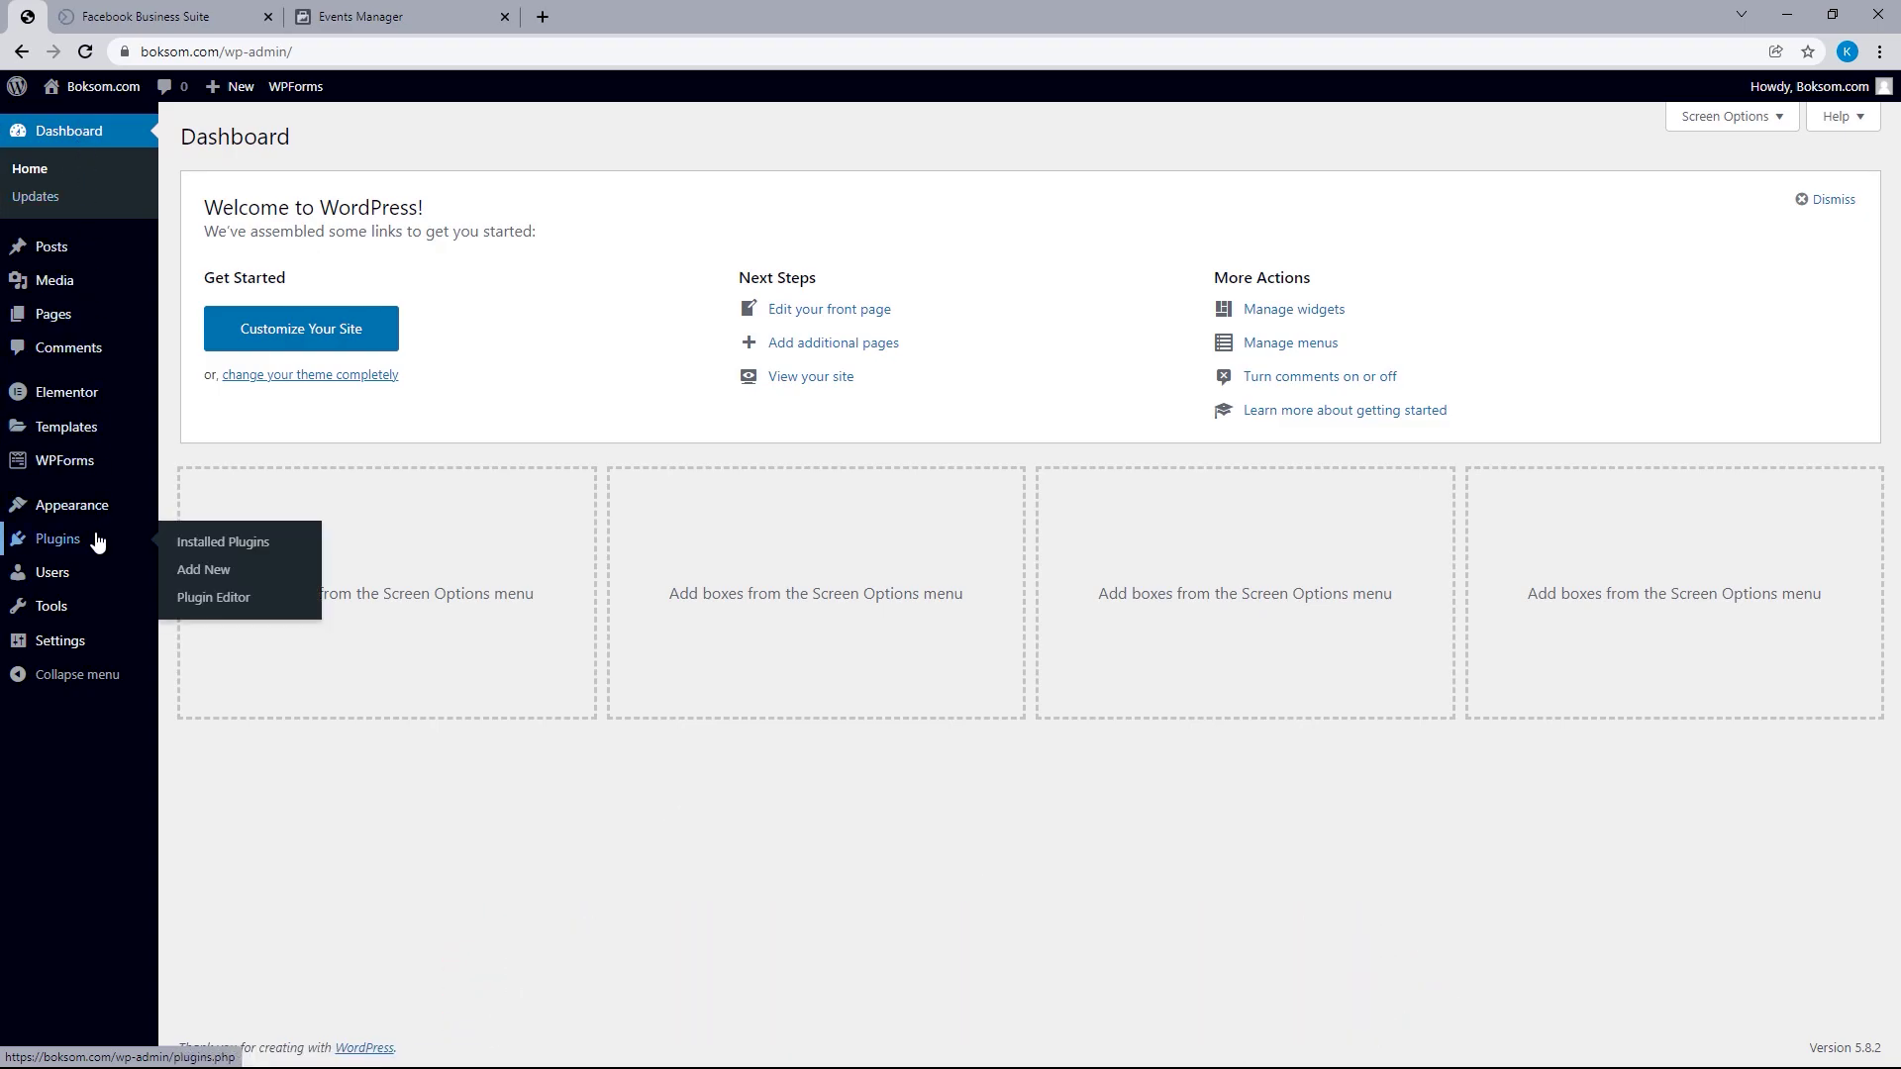
pyautogui.click(188, 573)
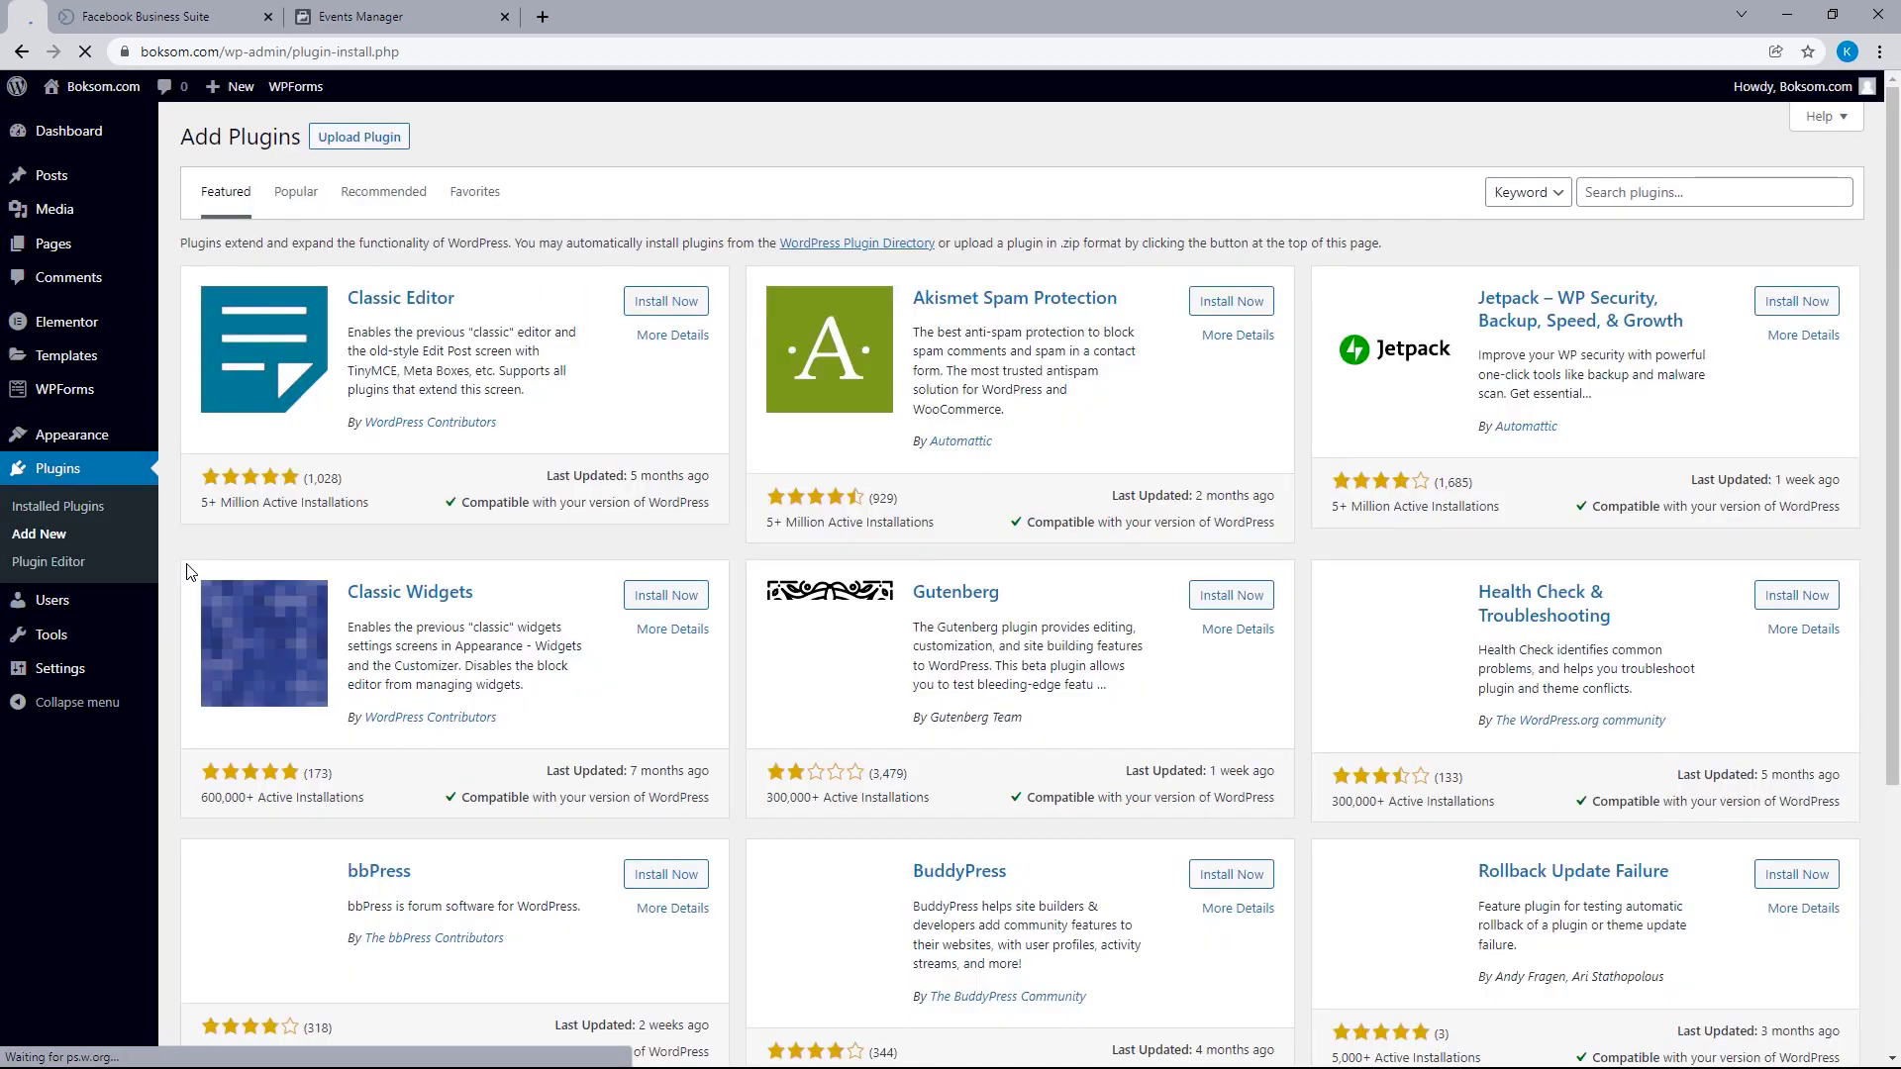
pyautogui.click(1629, 190)
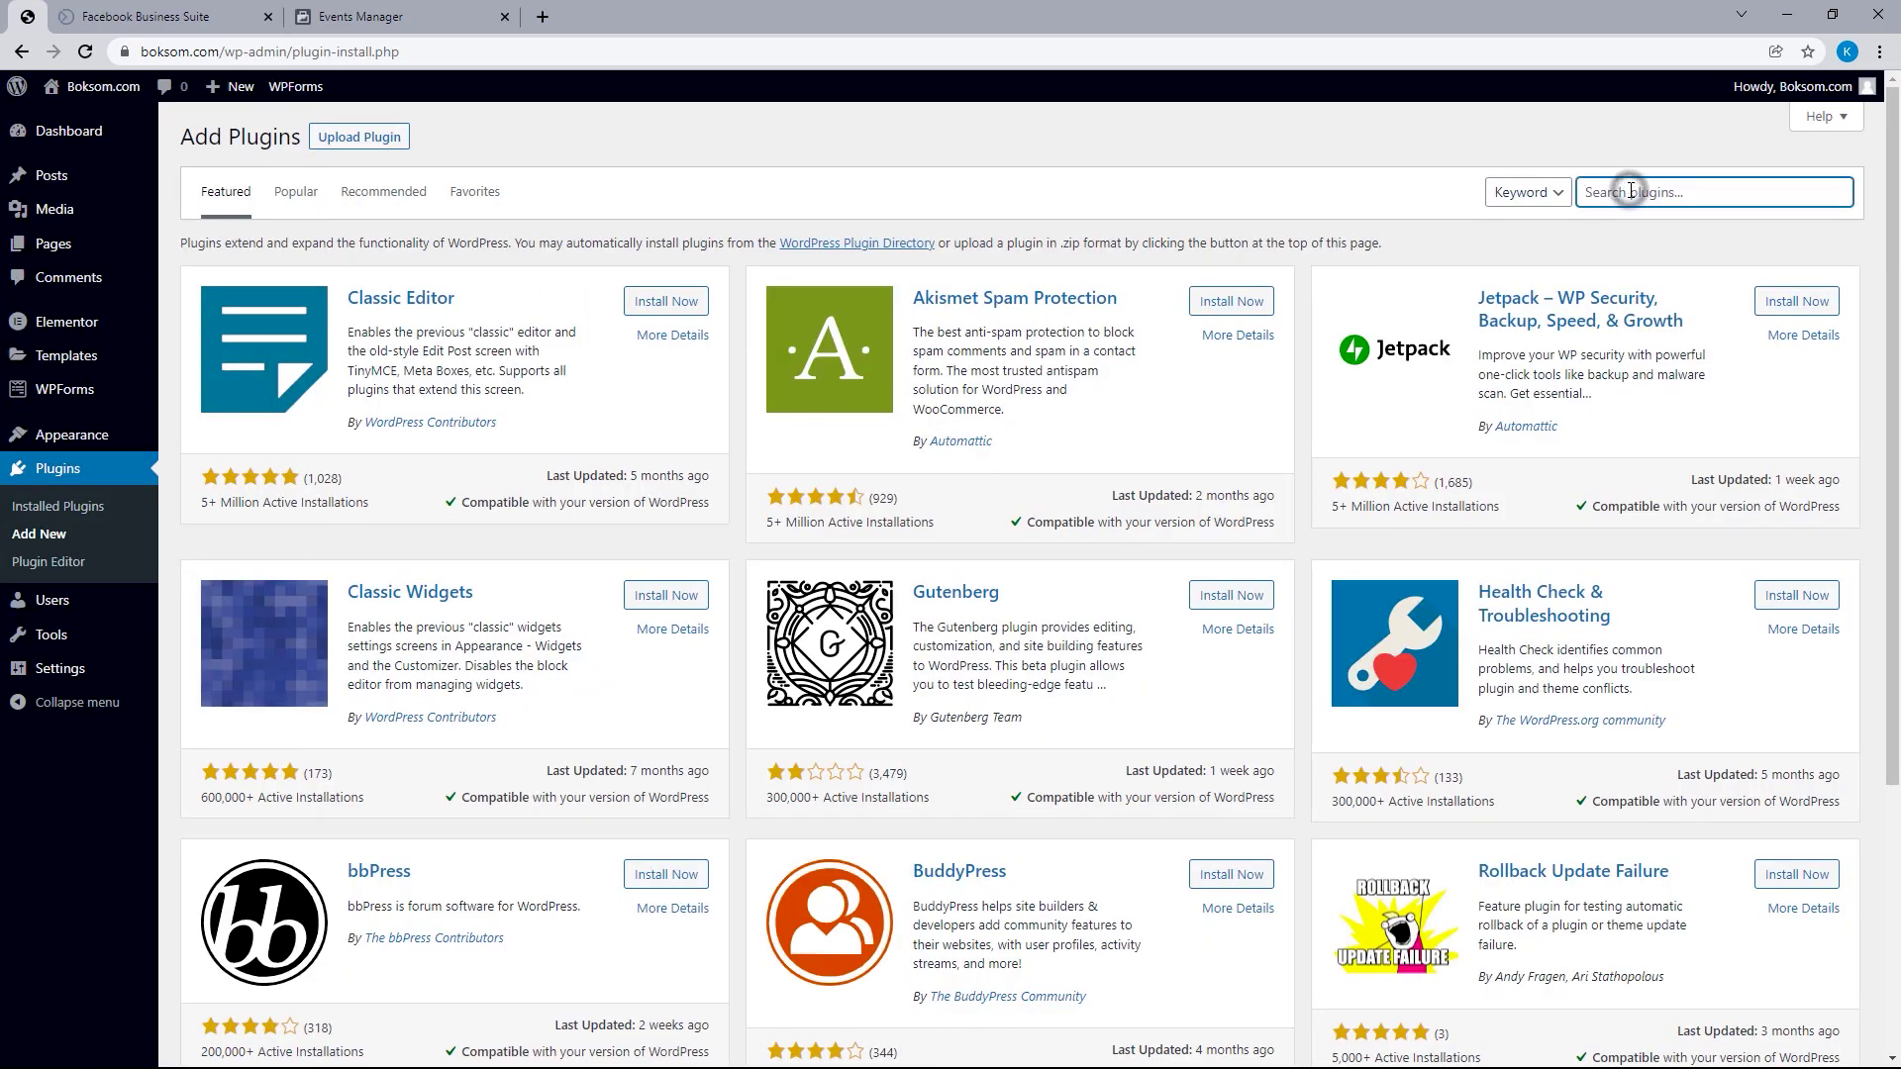
pyautogui.write('Insert Headers a')
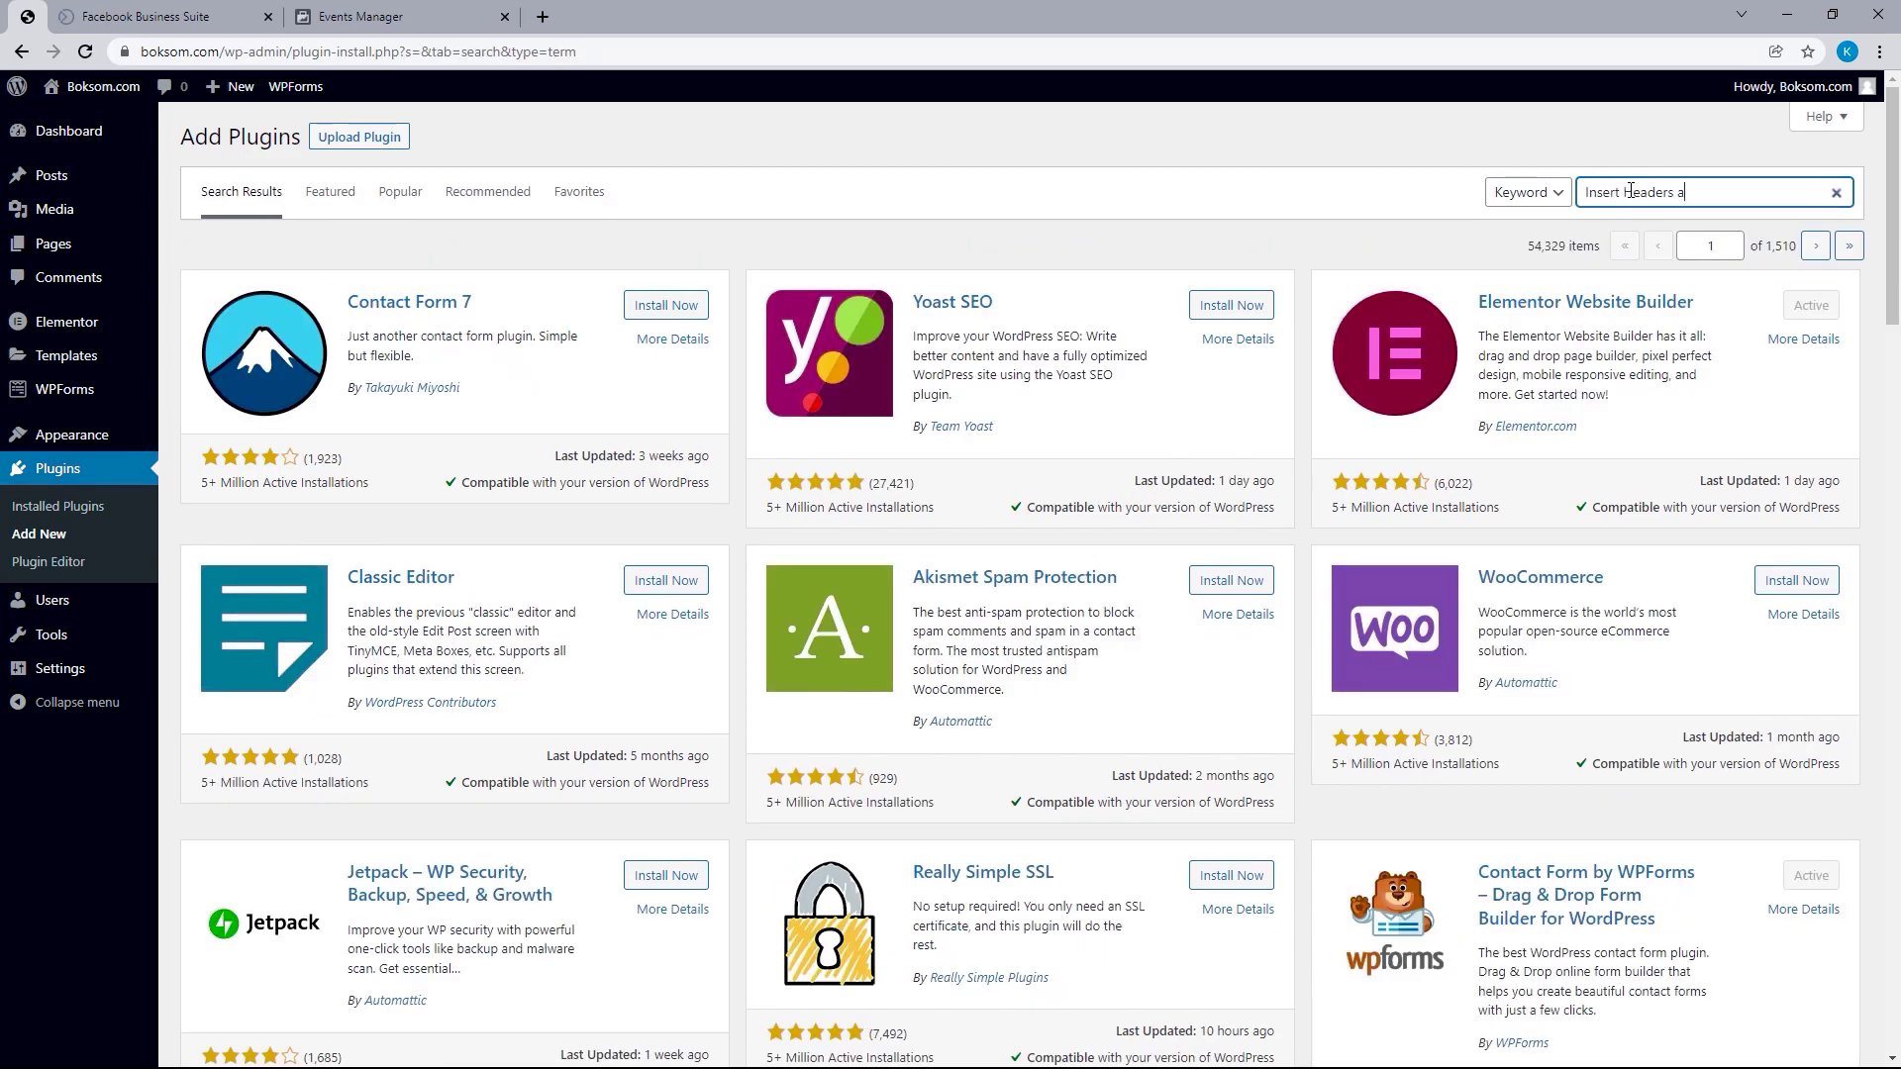
pyautogui.write('nd Footers')
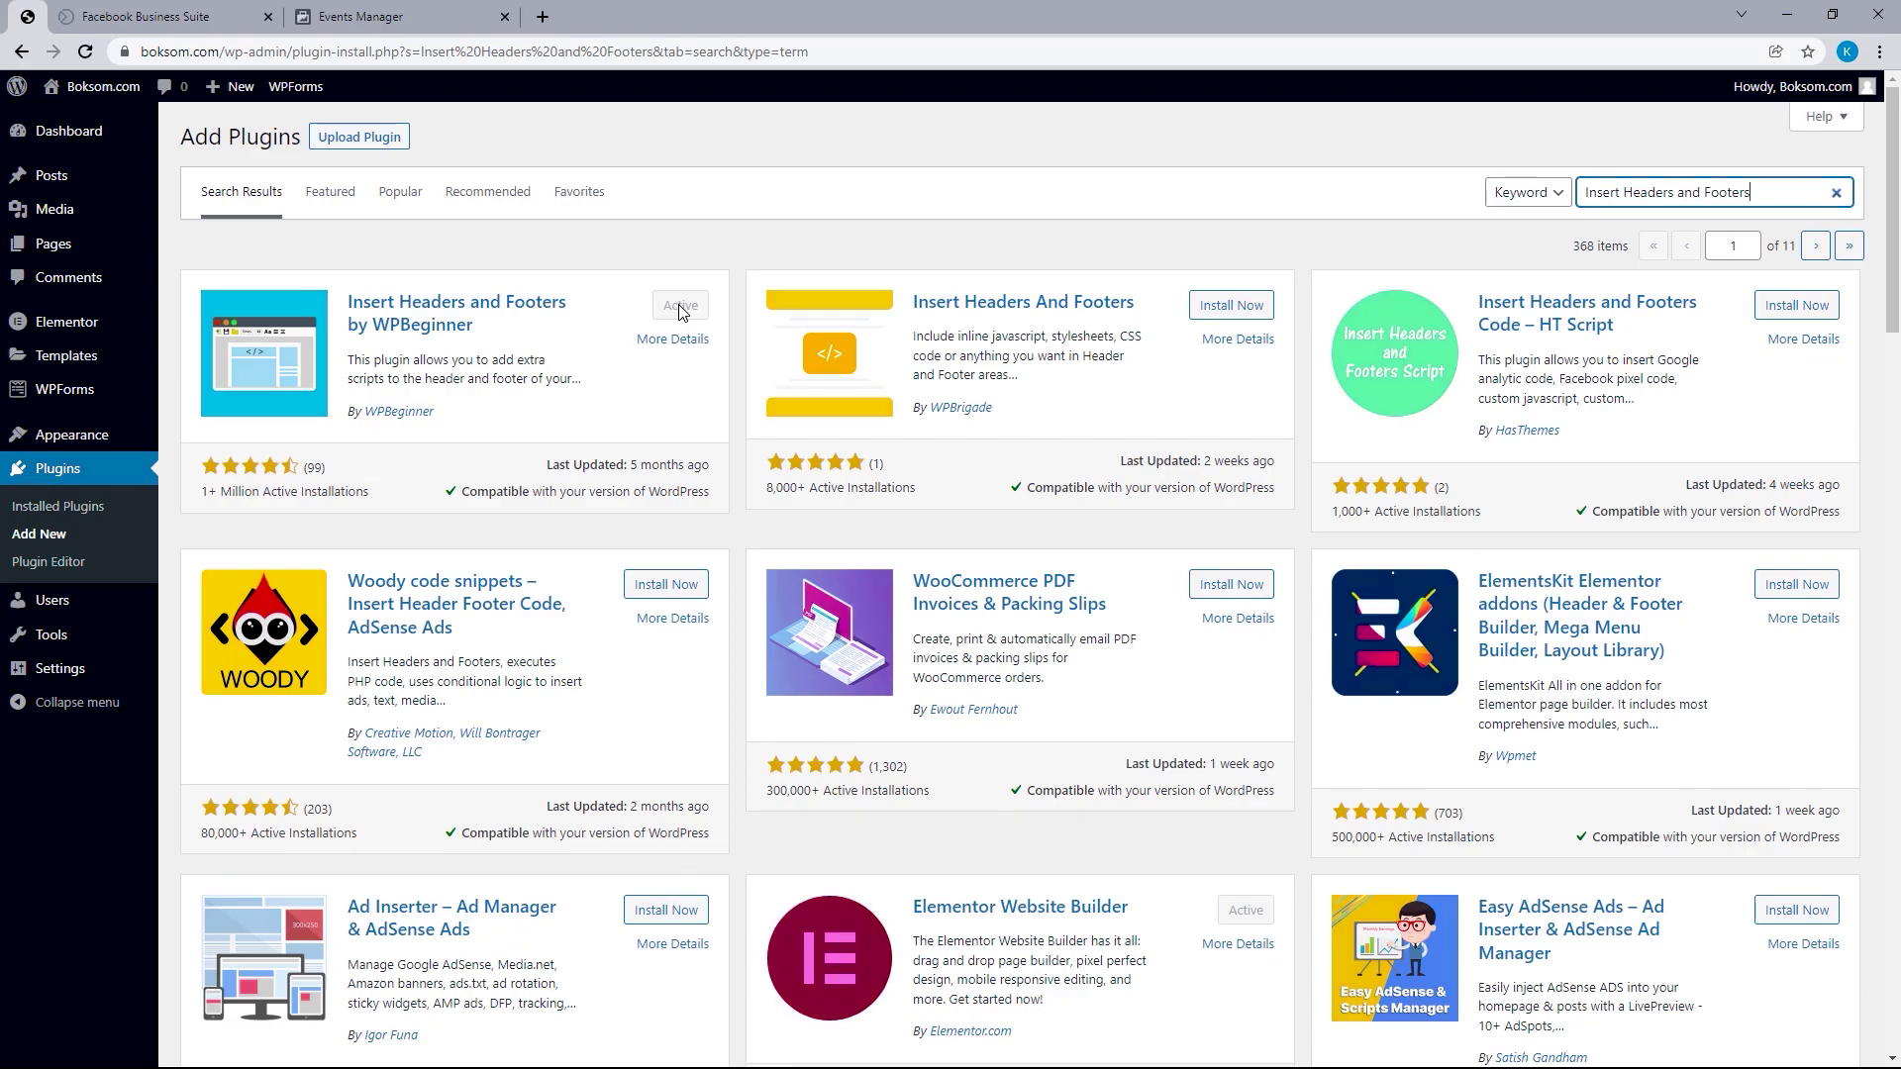
pyautogui.moveTo(117, 676)
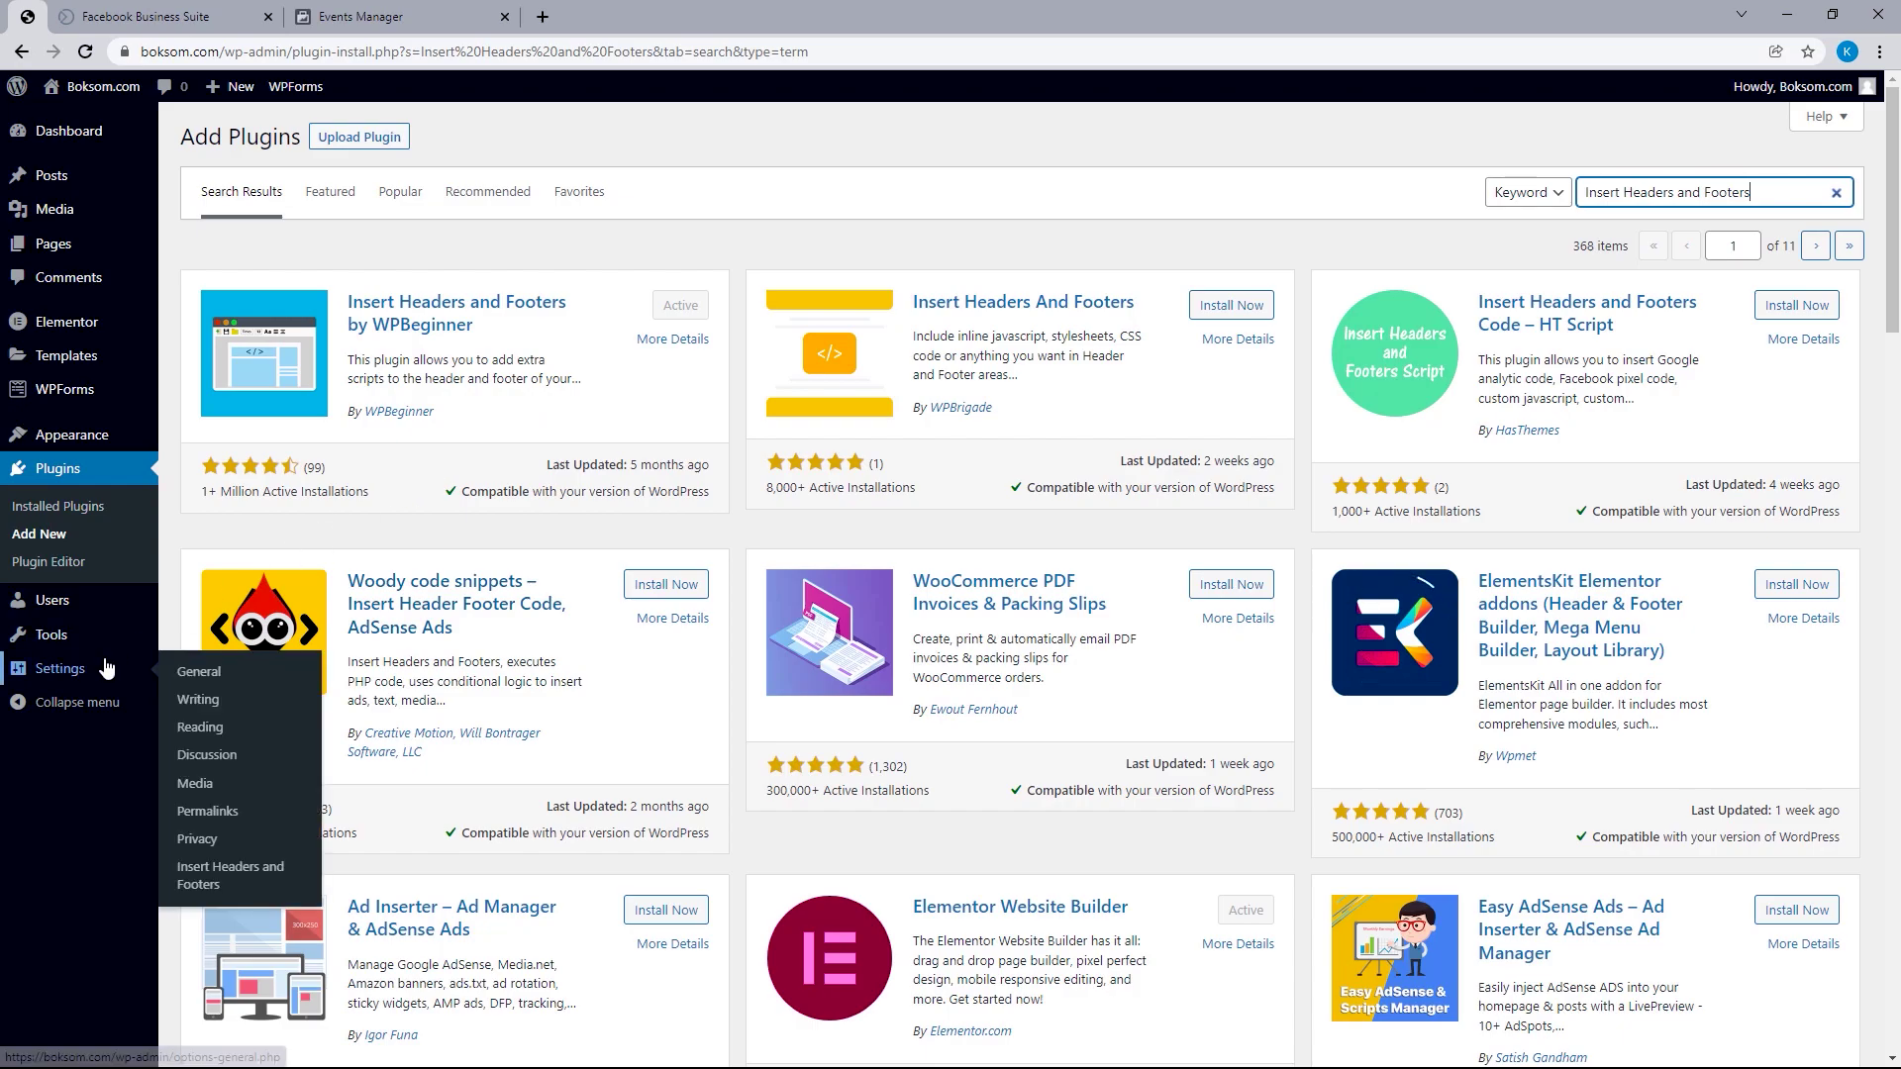
# - Open the Insert Headers and Footers settings and copy the pixel base code from Events Manager
pyautogui.click(193, 881)
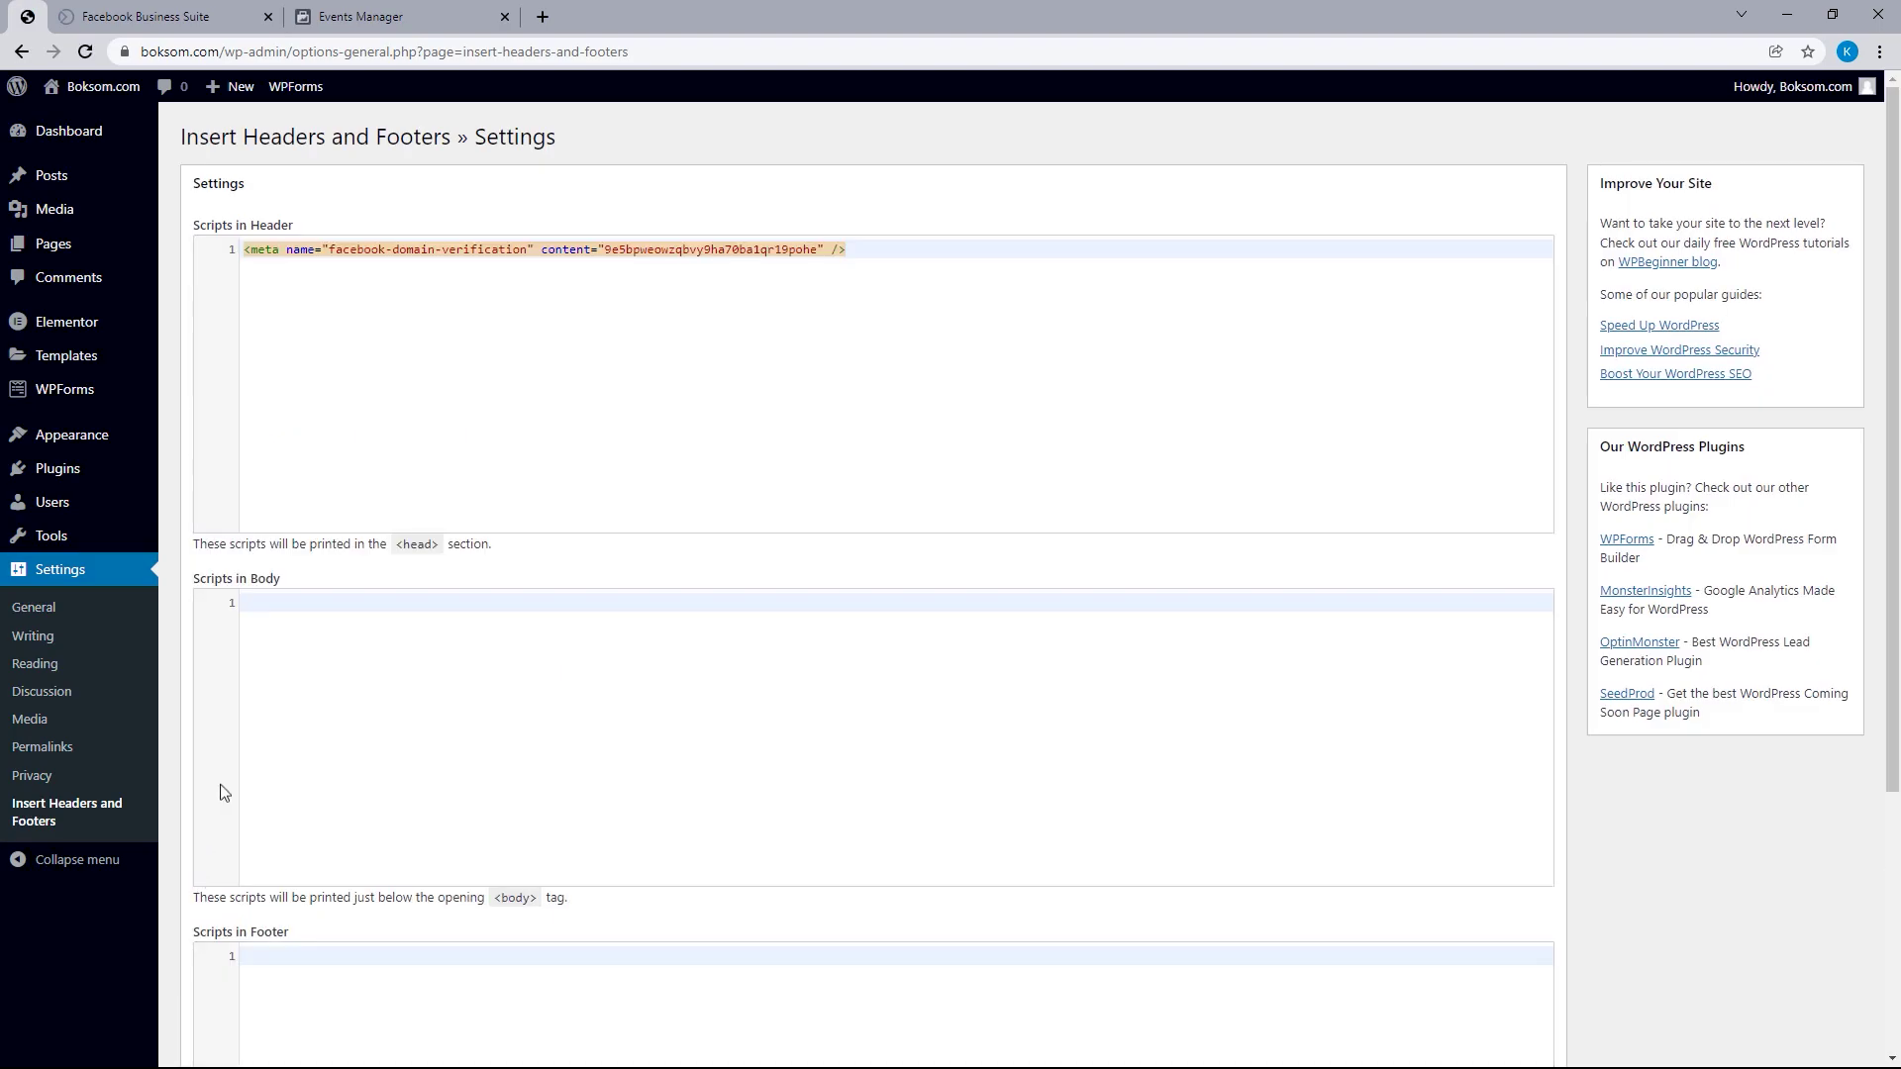
pyautogui.click(406, 20)
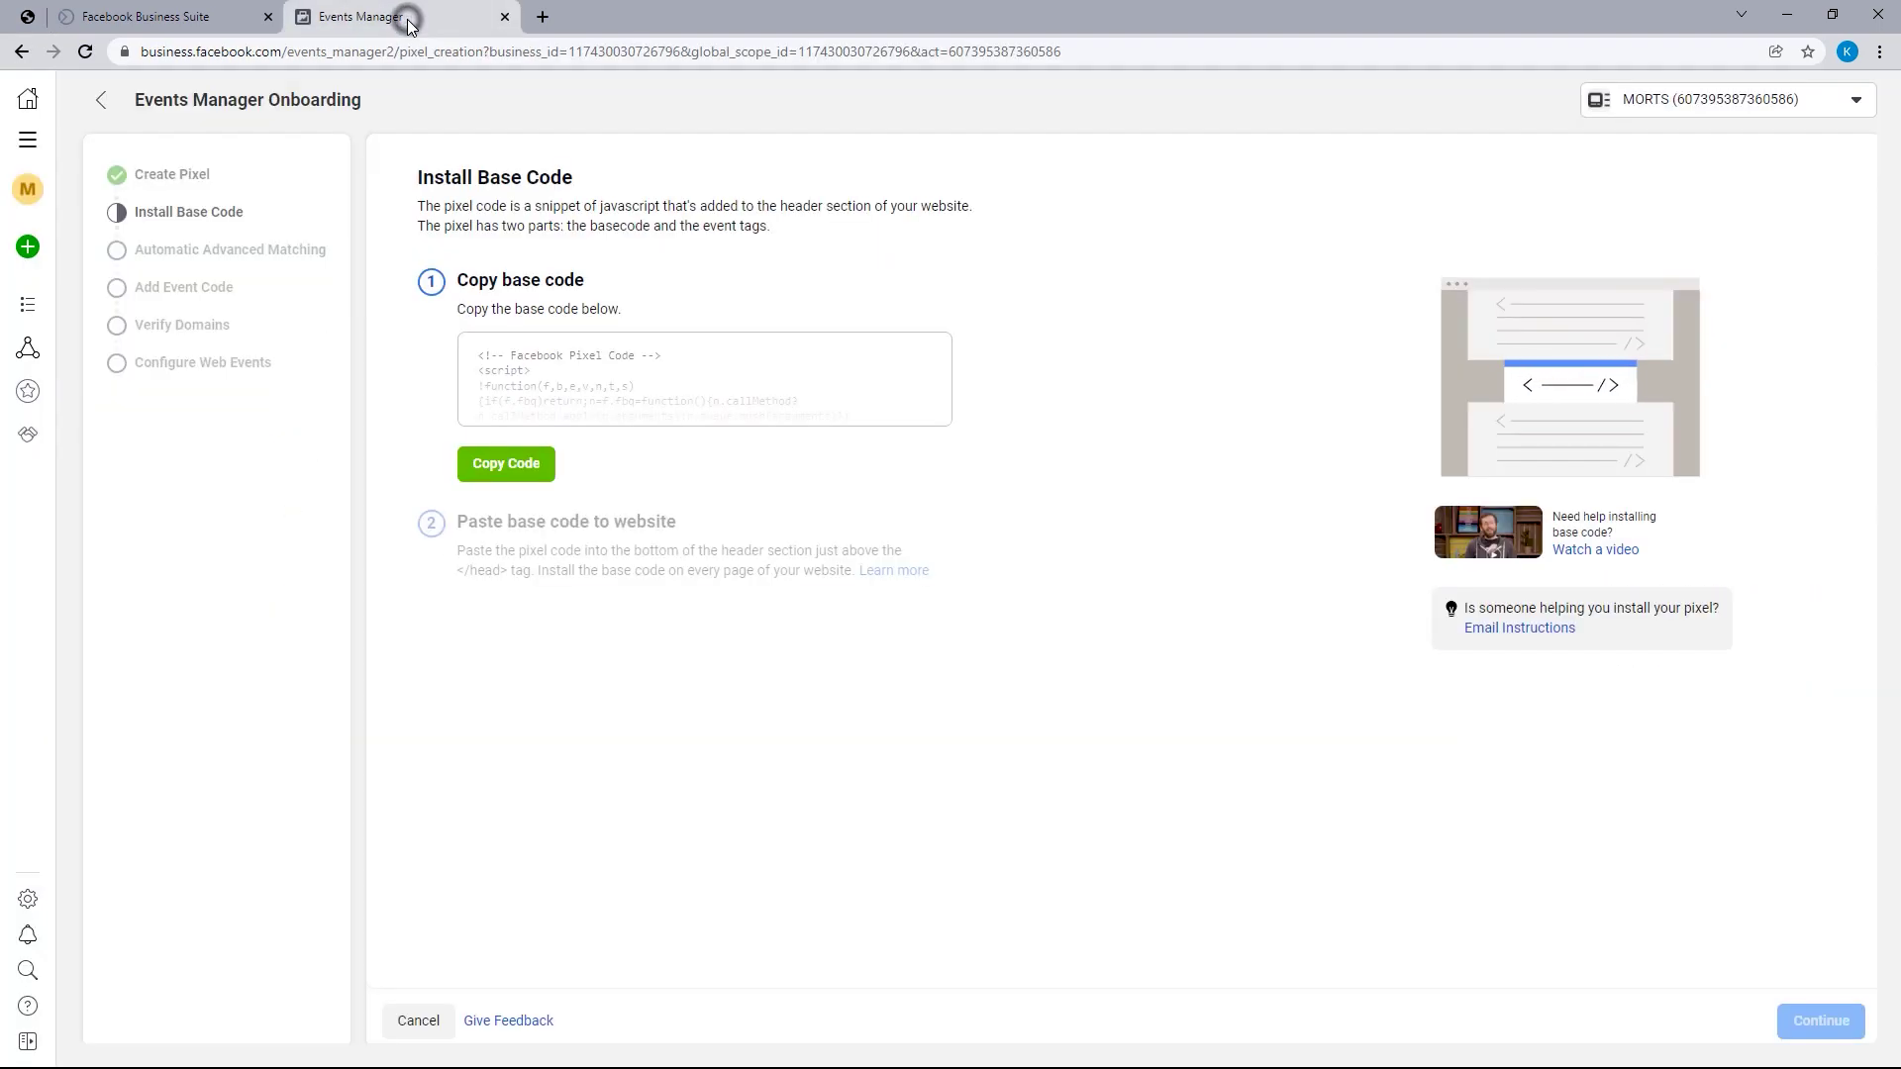
pyautogui.click(495, 464)
pyautogui.click(494, 465)
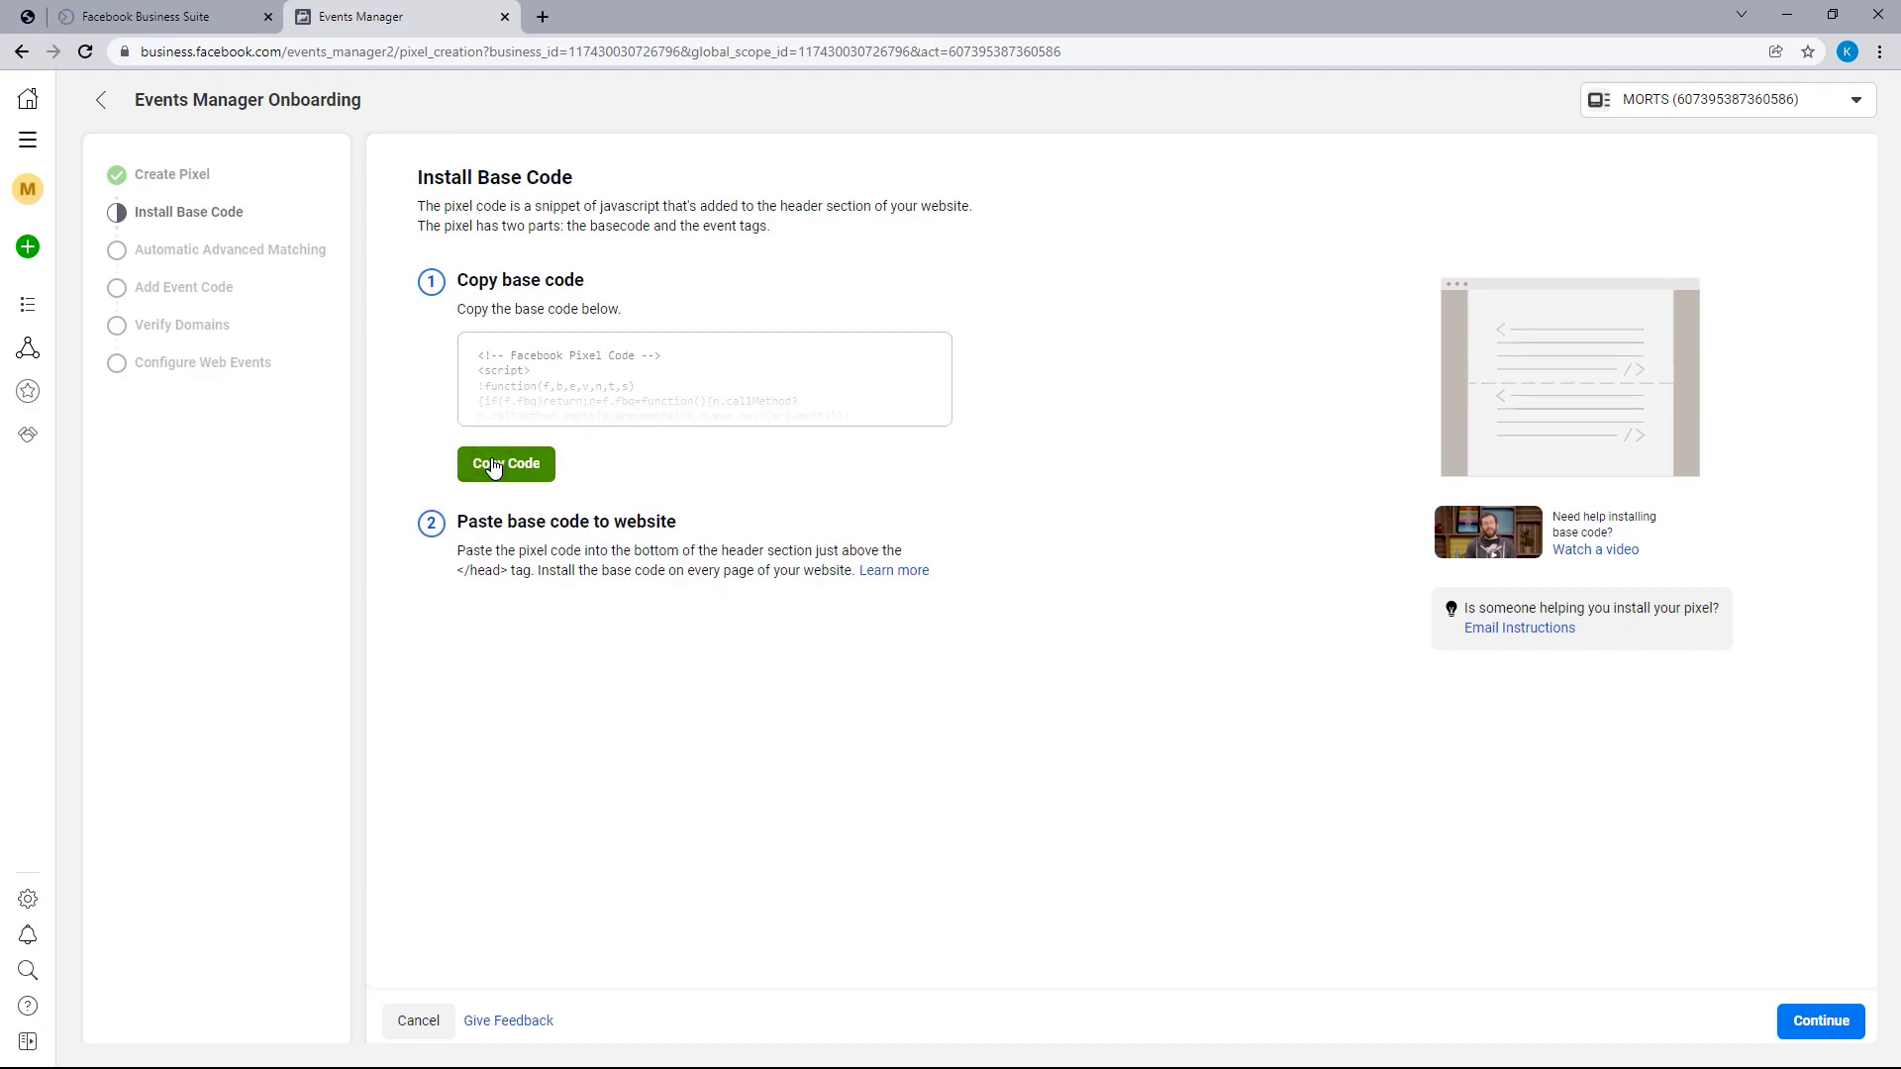
pyautogui.click(30, 12)
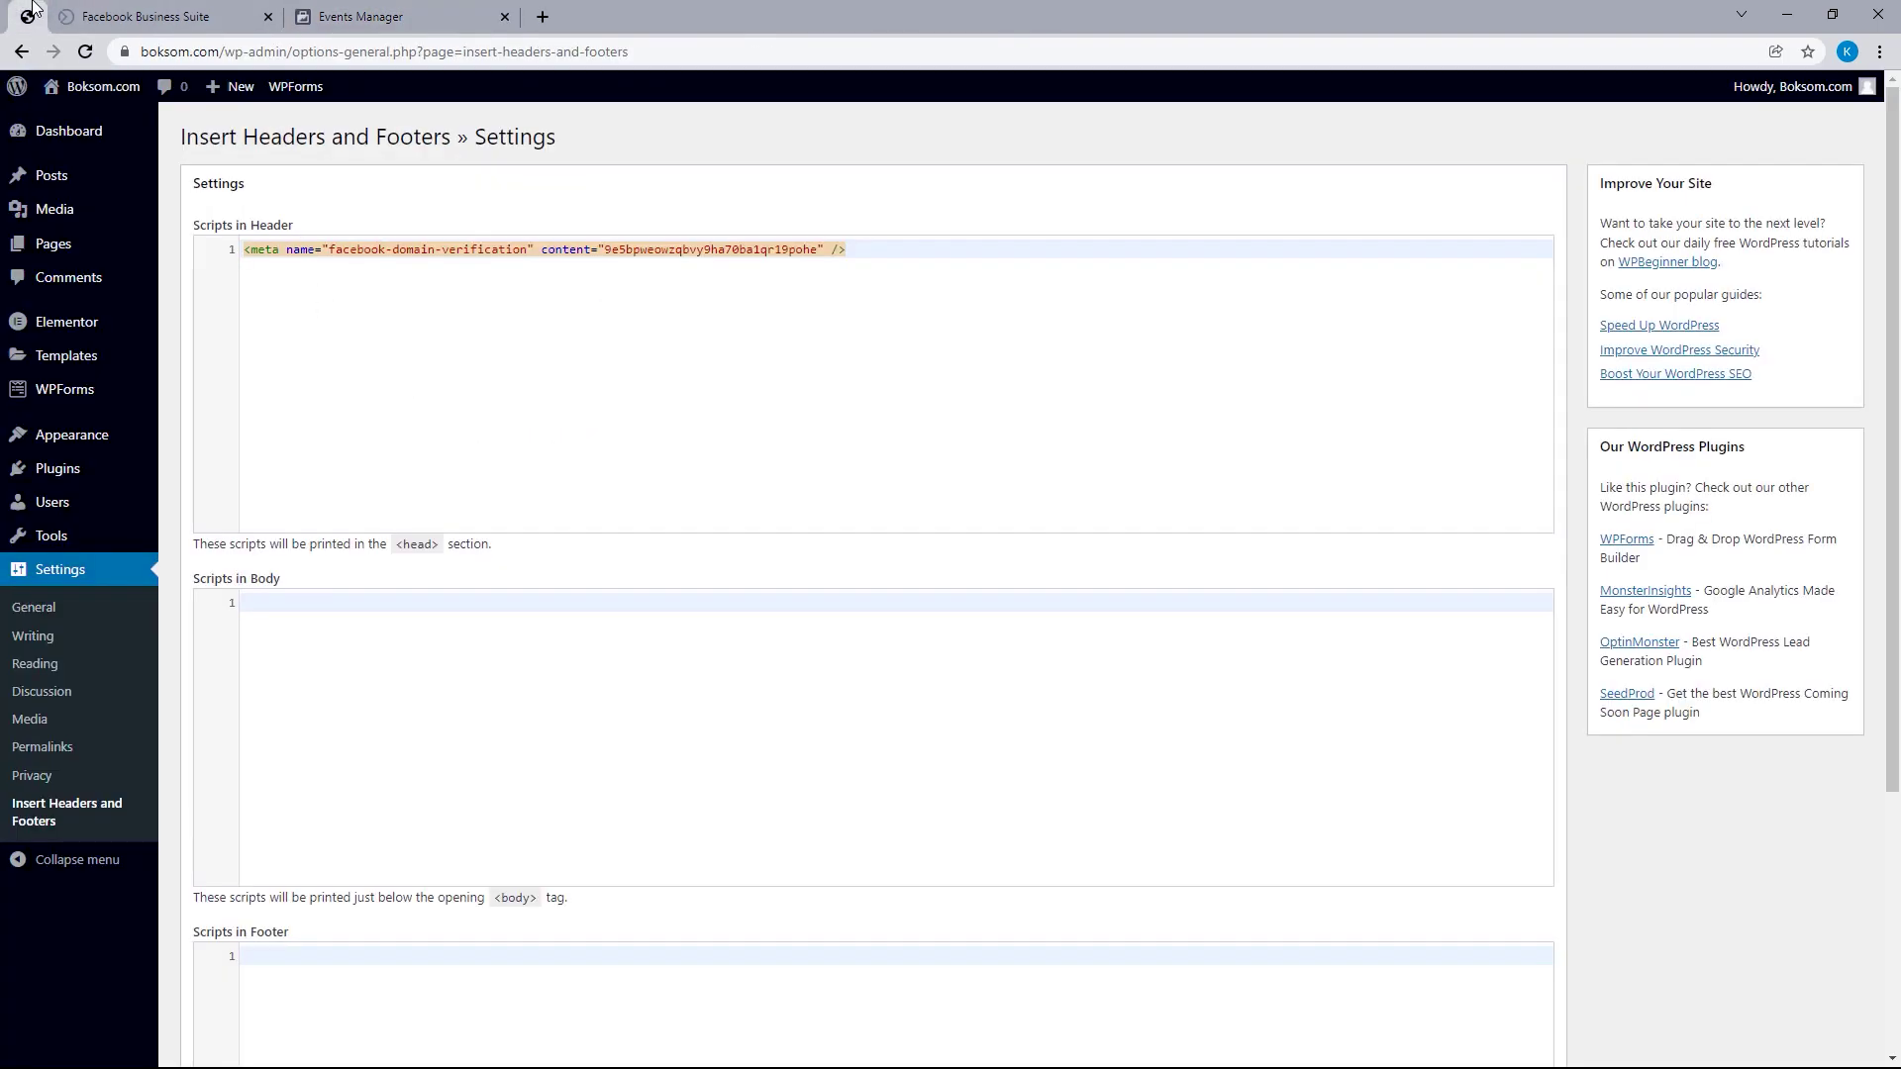
pyautogui.moveTo(853, 250); pyautogui.dragTo(118, 254)
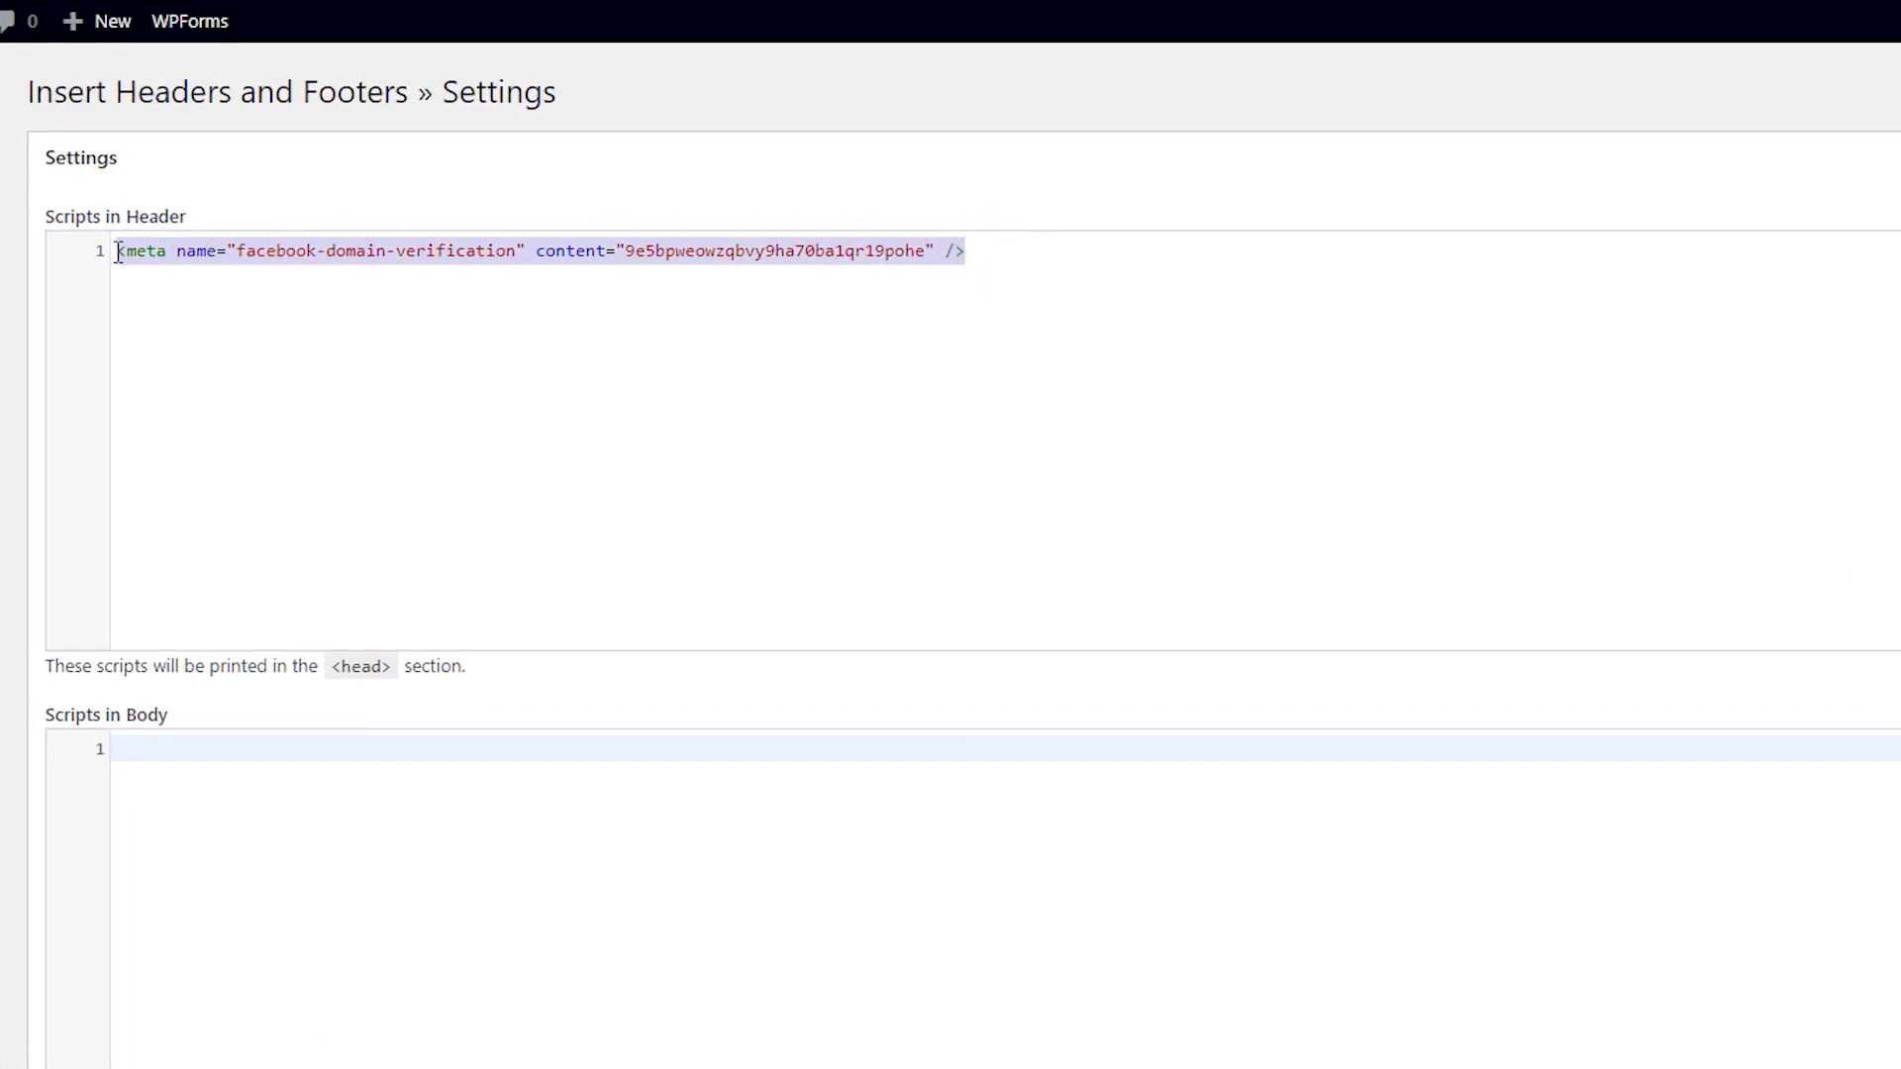
pyautogui.click(998, 259)
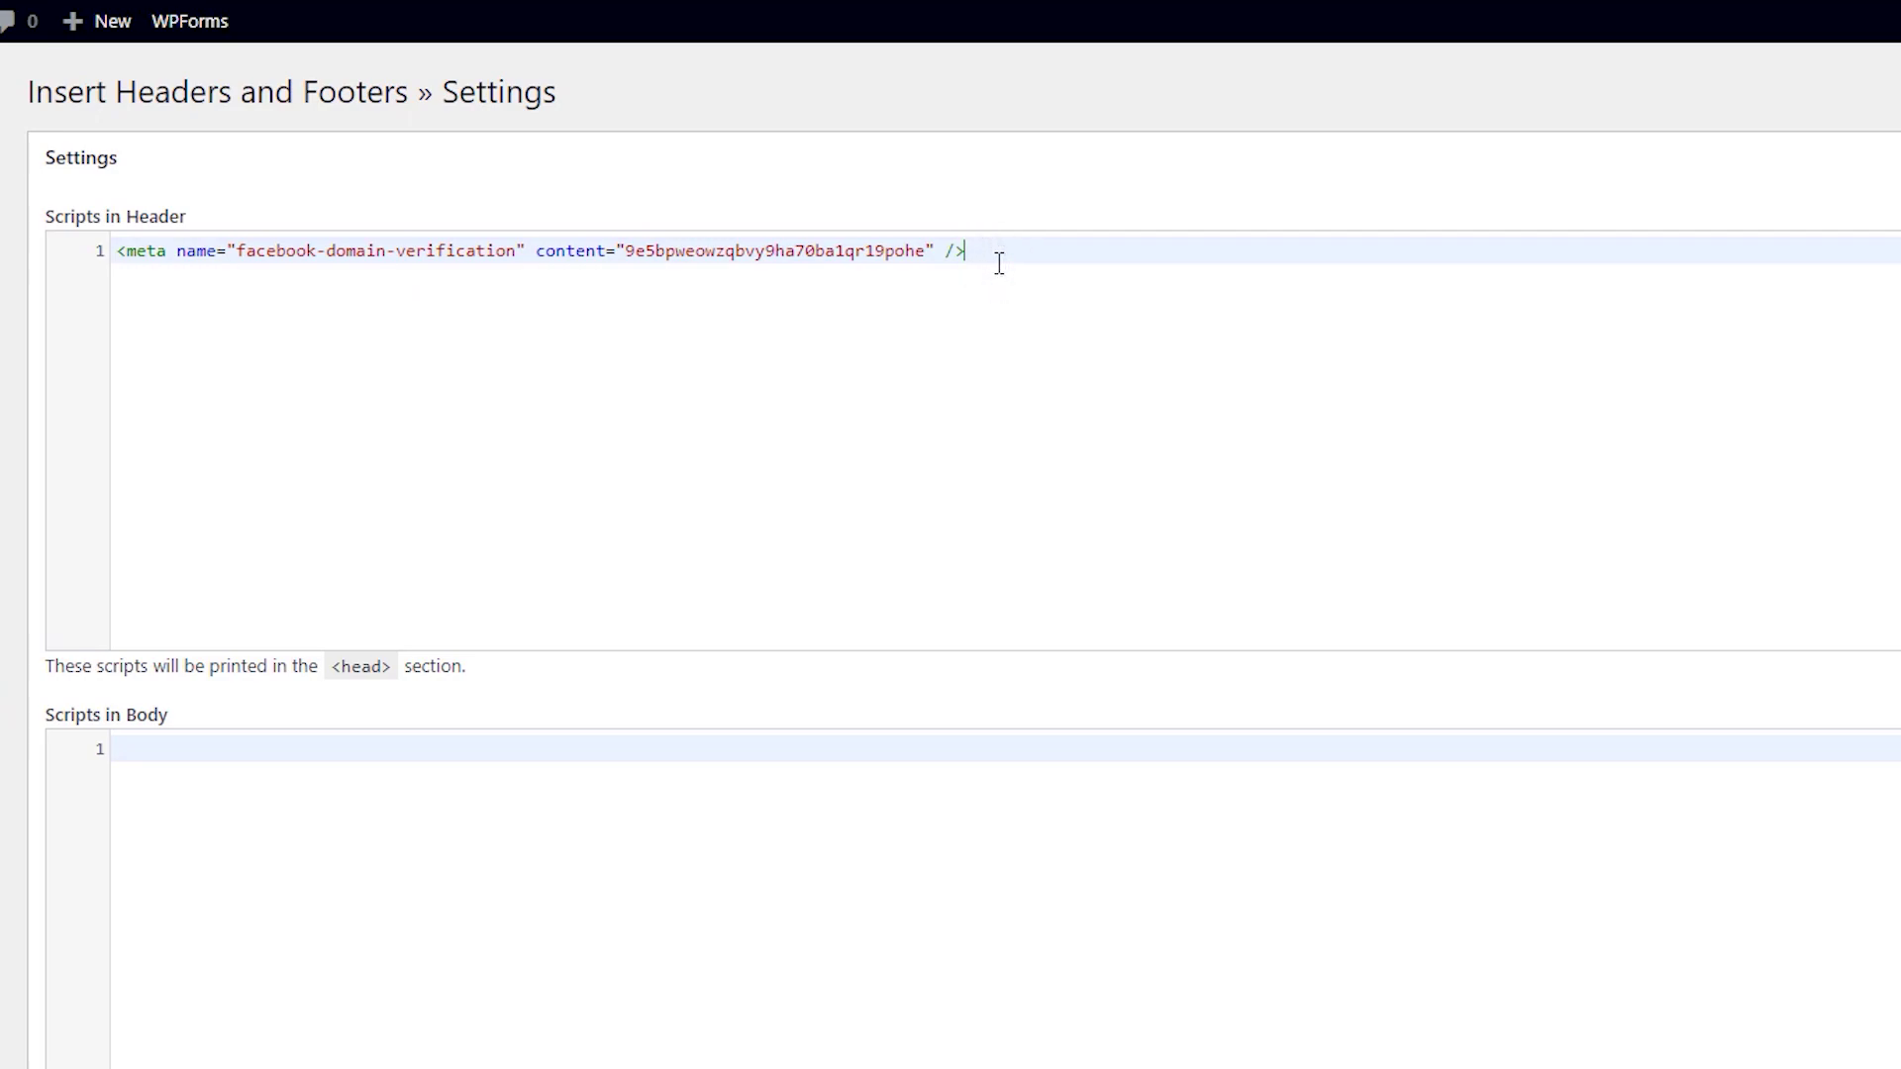
# - Paste the Facebook pixel base code into Scripts in Header below the meta tag
pyautogui.press('Return')
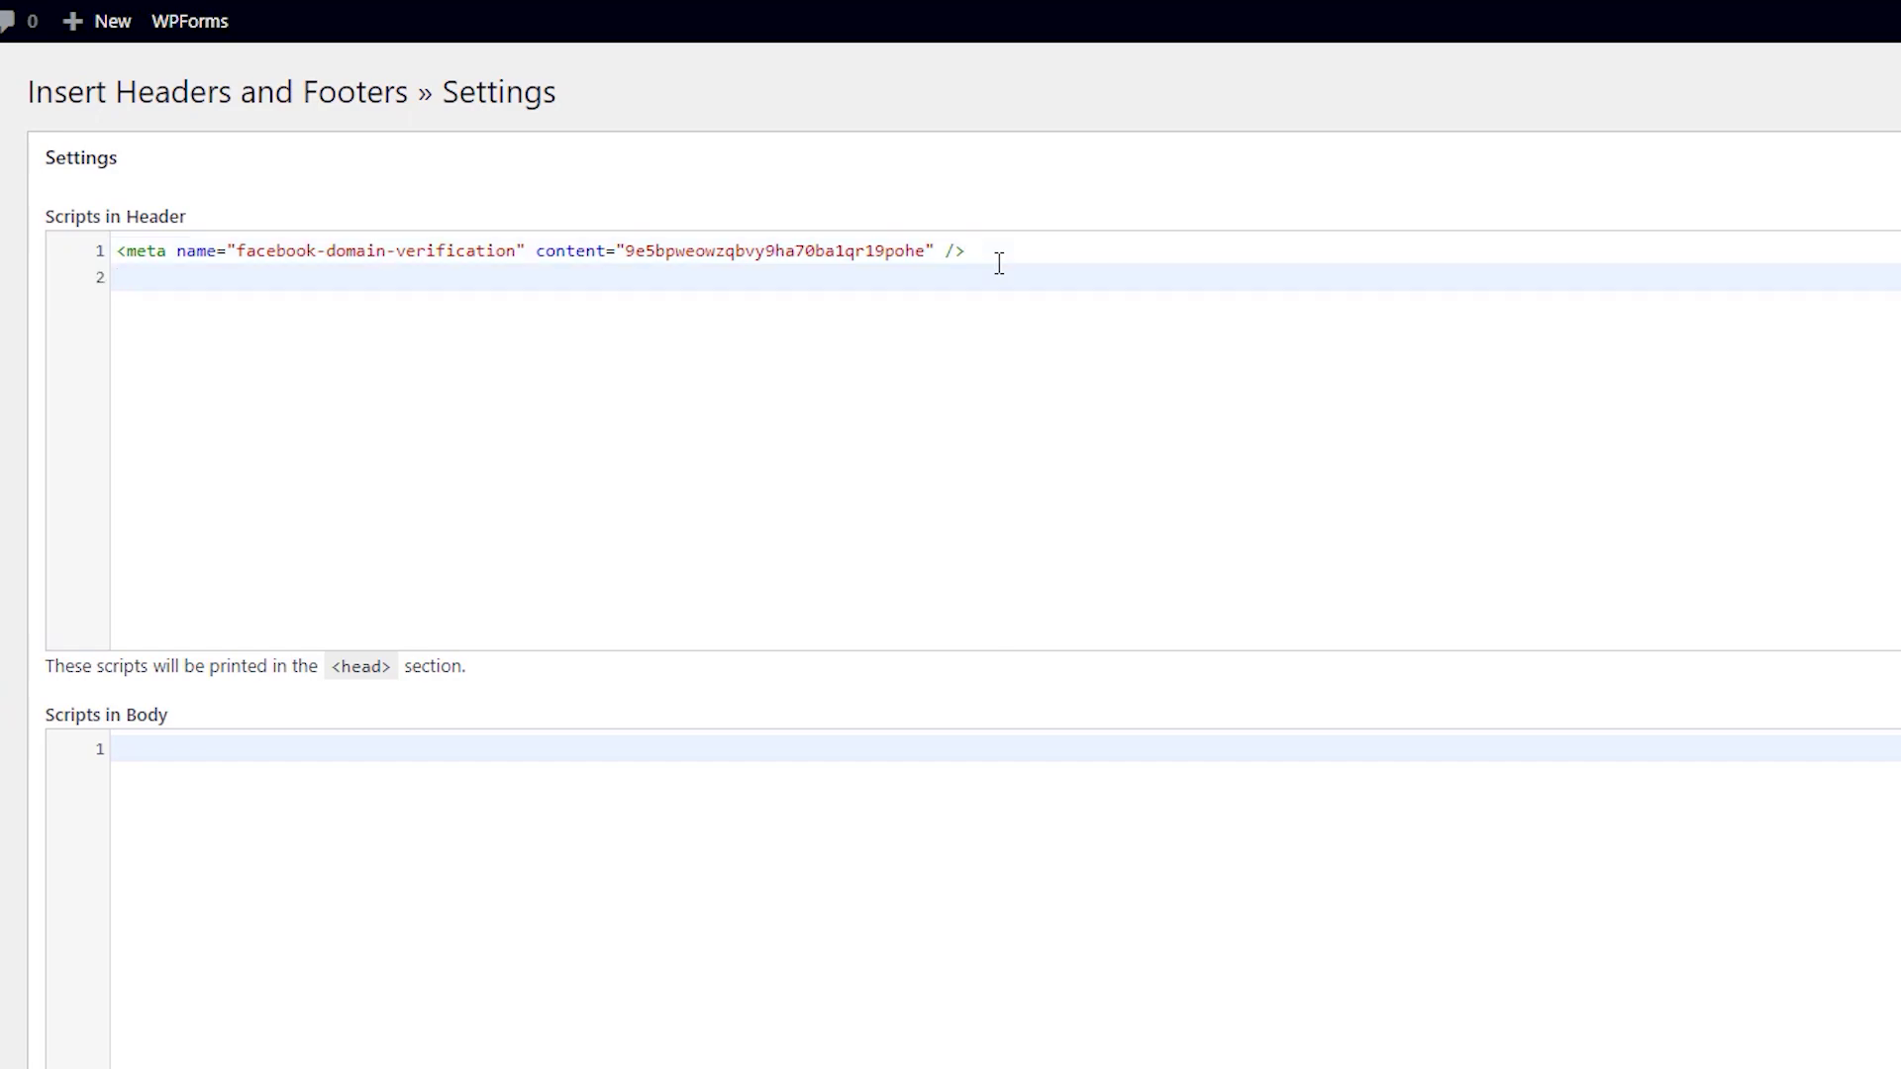
pyautogui.press('Return')
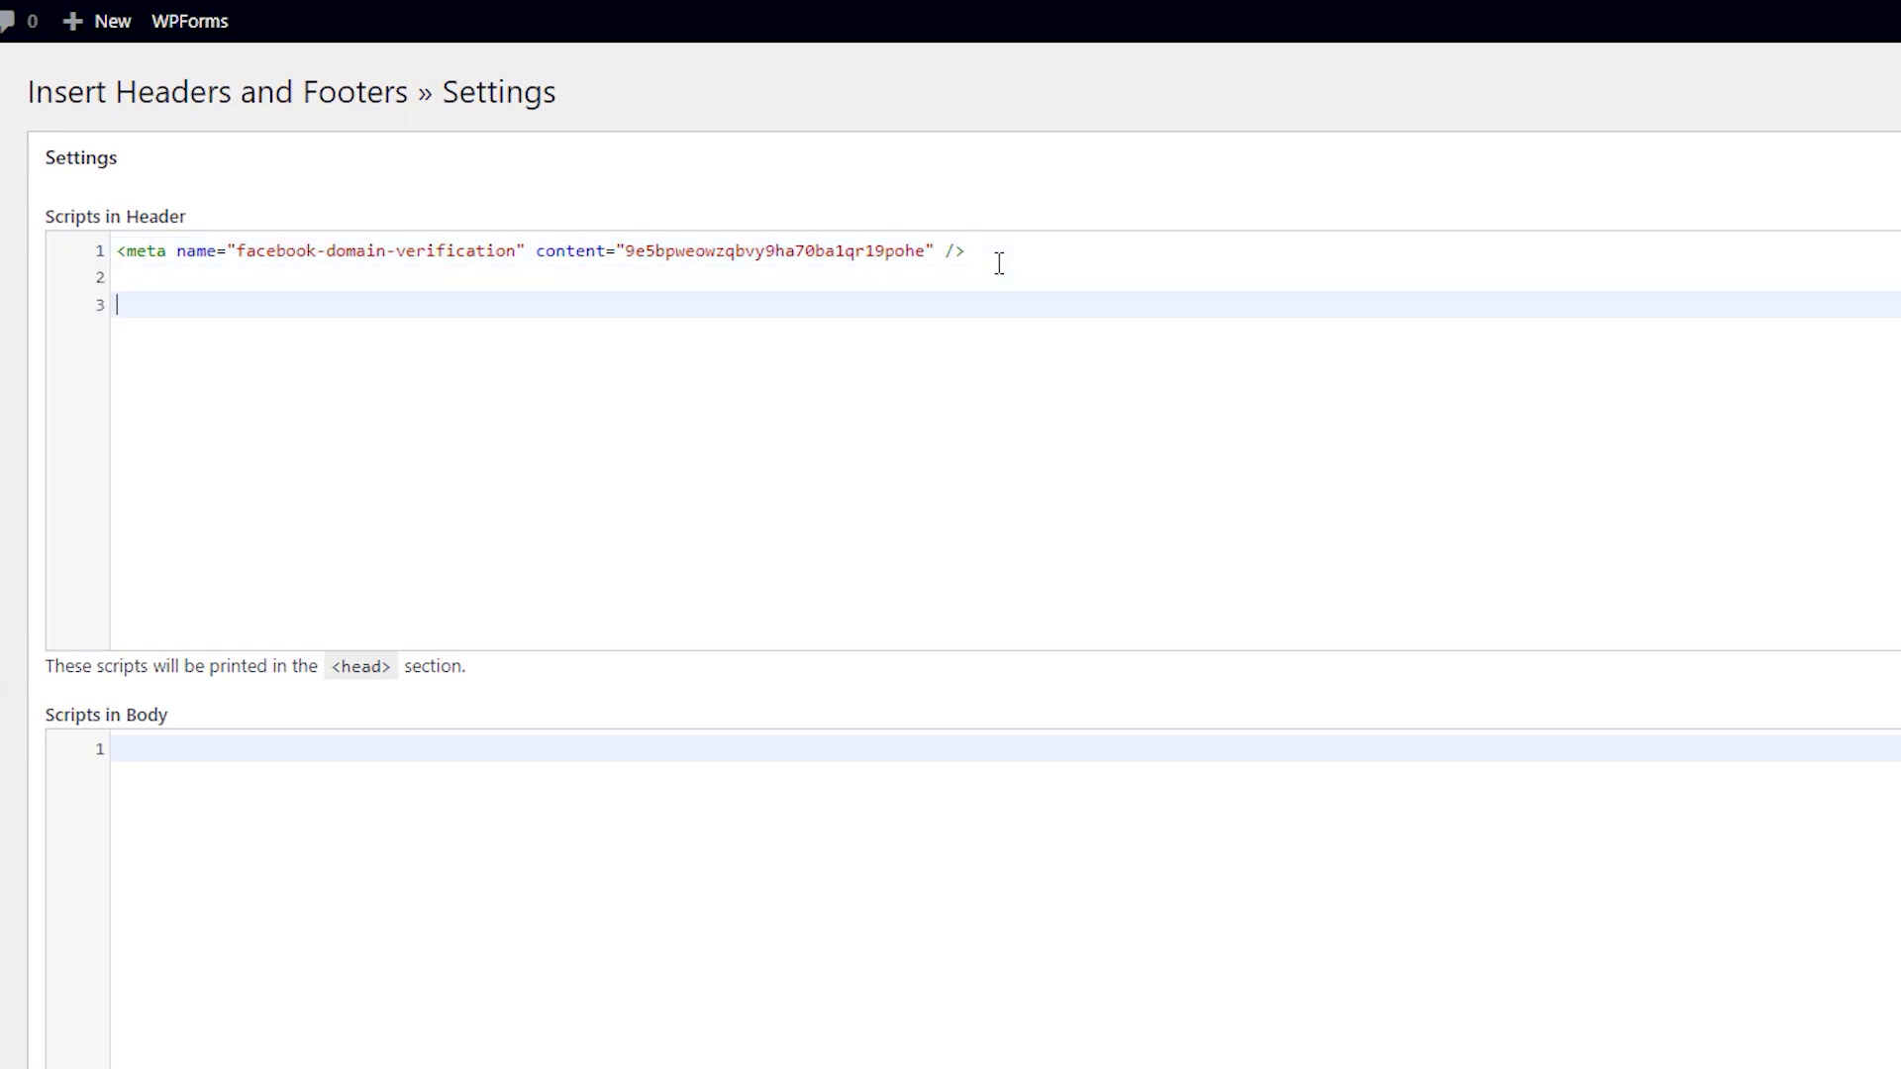
pyautogui.rightClick(264, 304)
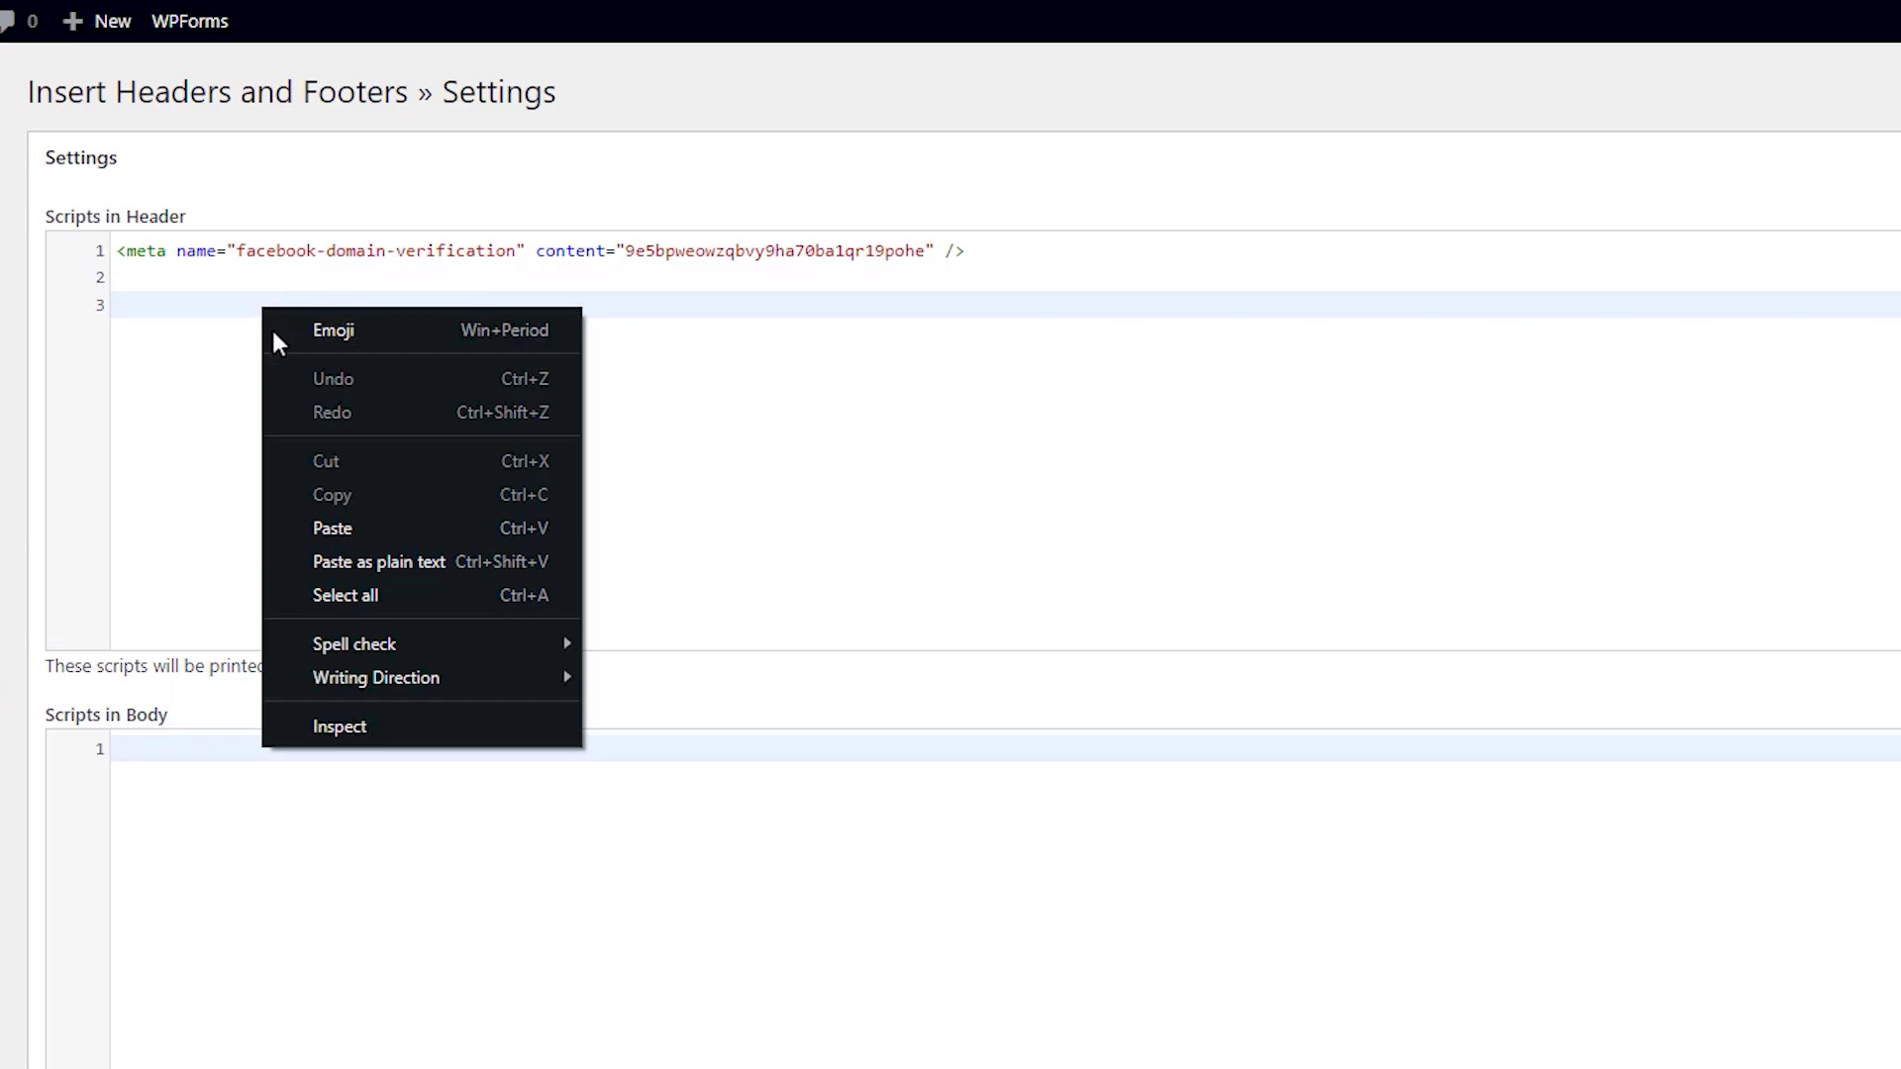
pyautogui.click(360, 526)
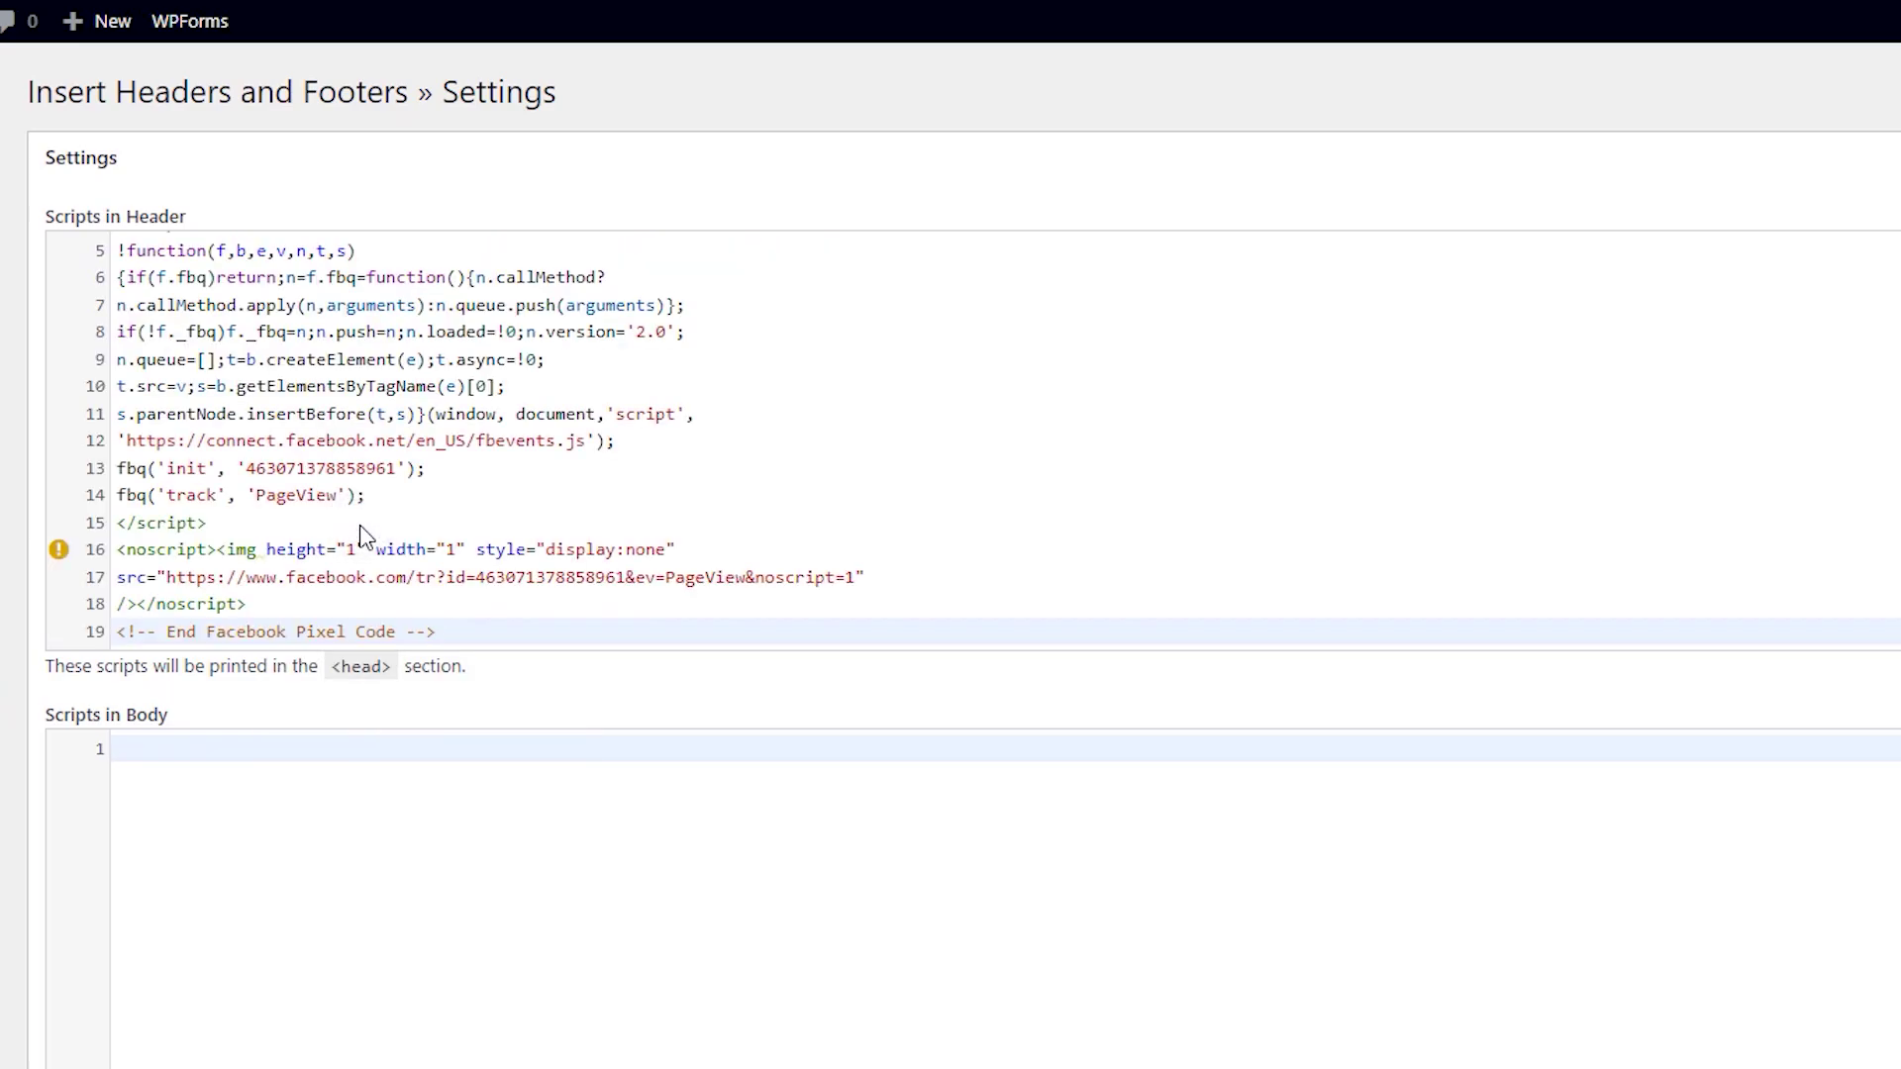
pyautogui.scroll(2, 362, 535)
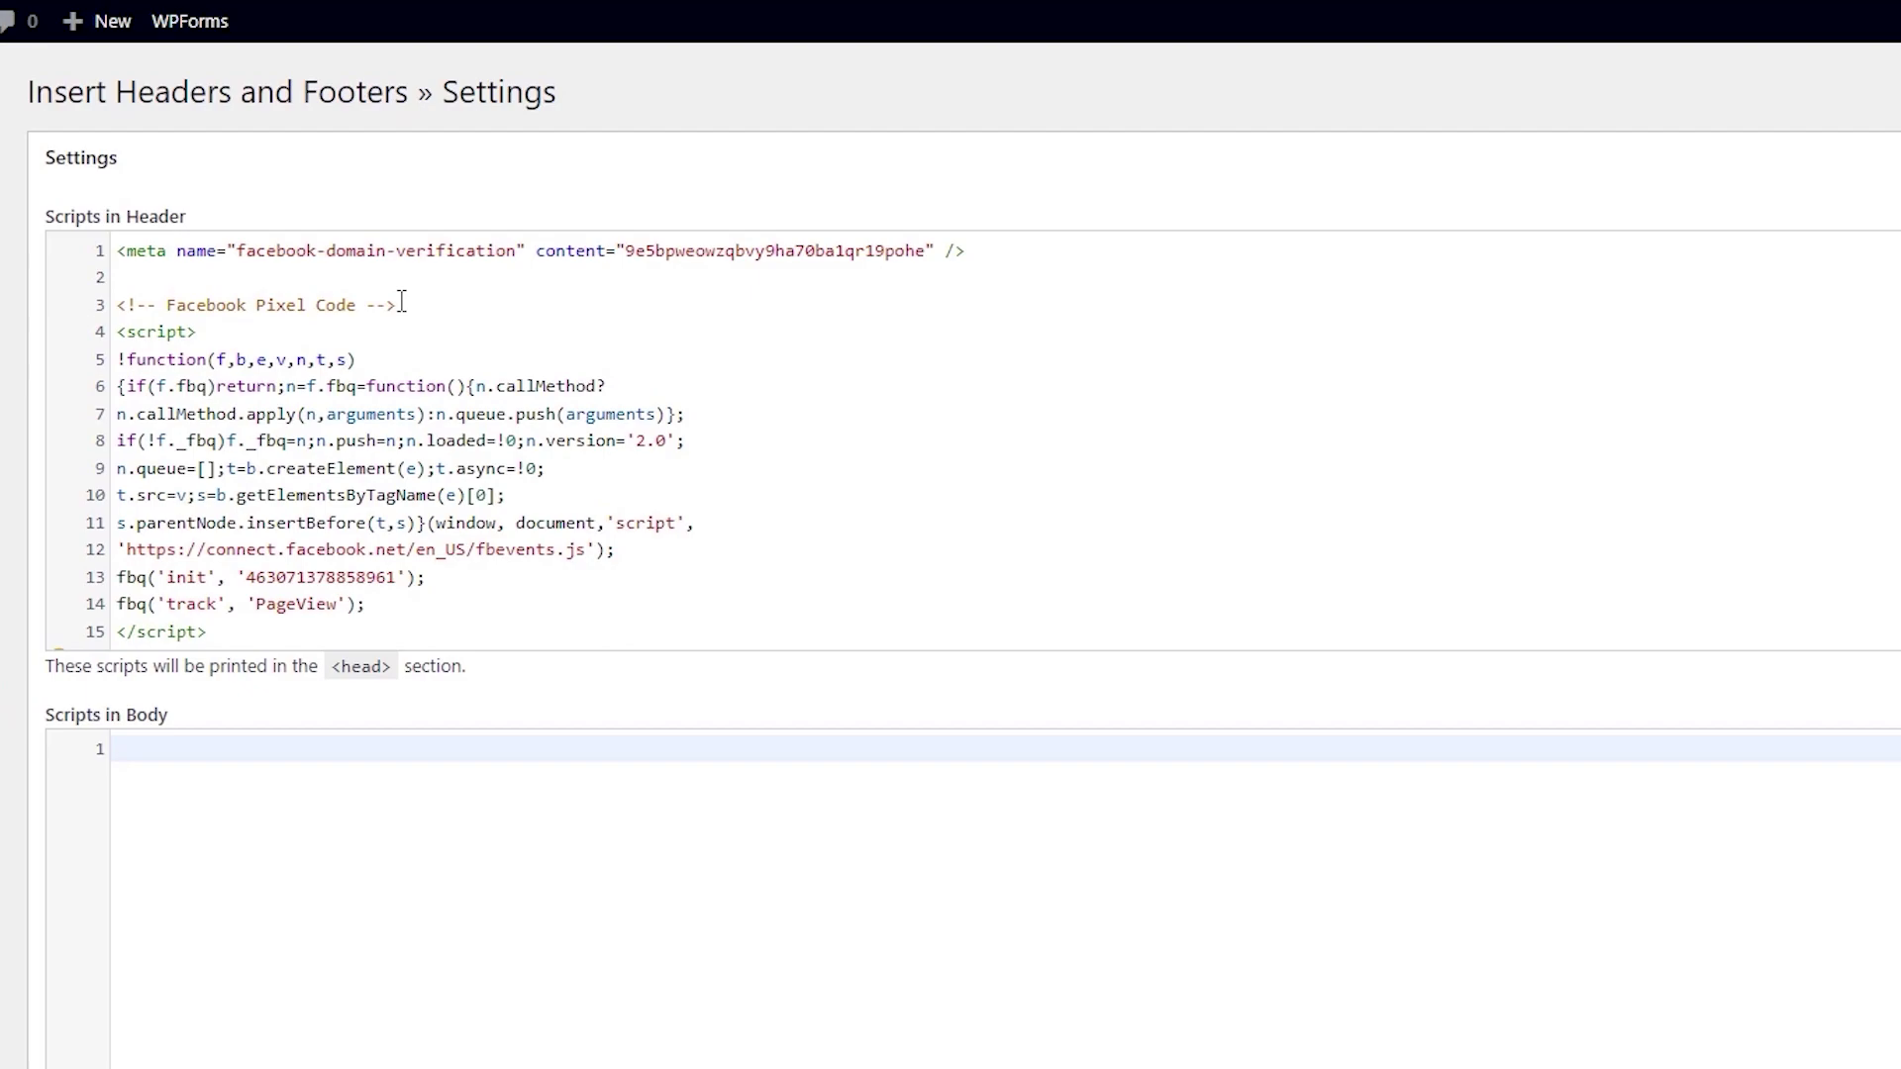
# - Copy the 'Facebook Pixel Code' opening comment line from the pasted code
pyautogui.moveTo(402, 302); pyautogui.dragTo(110, 315)
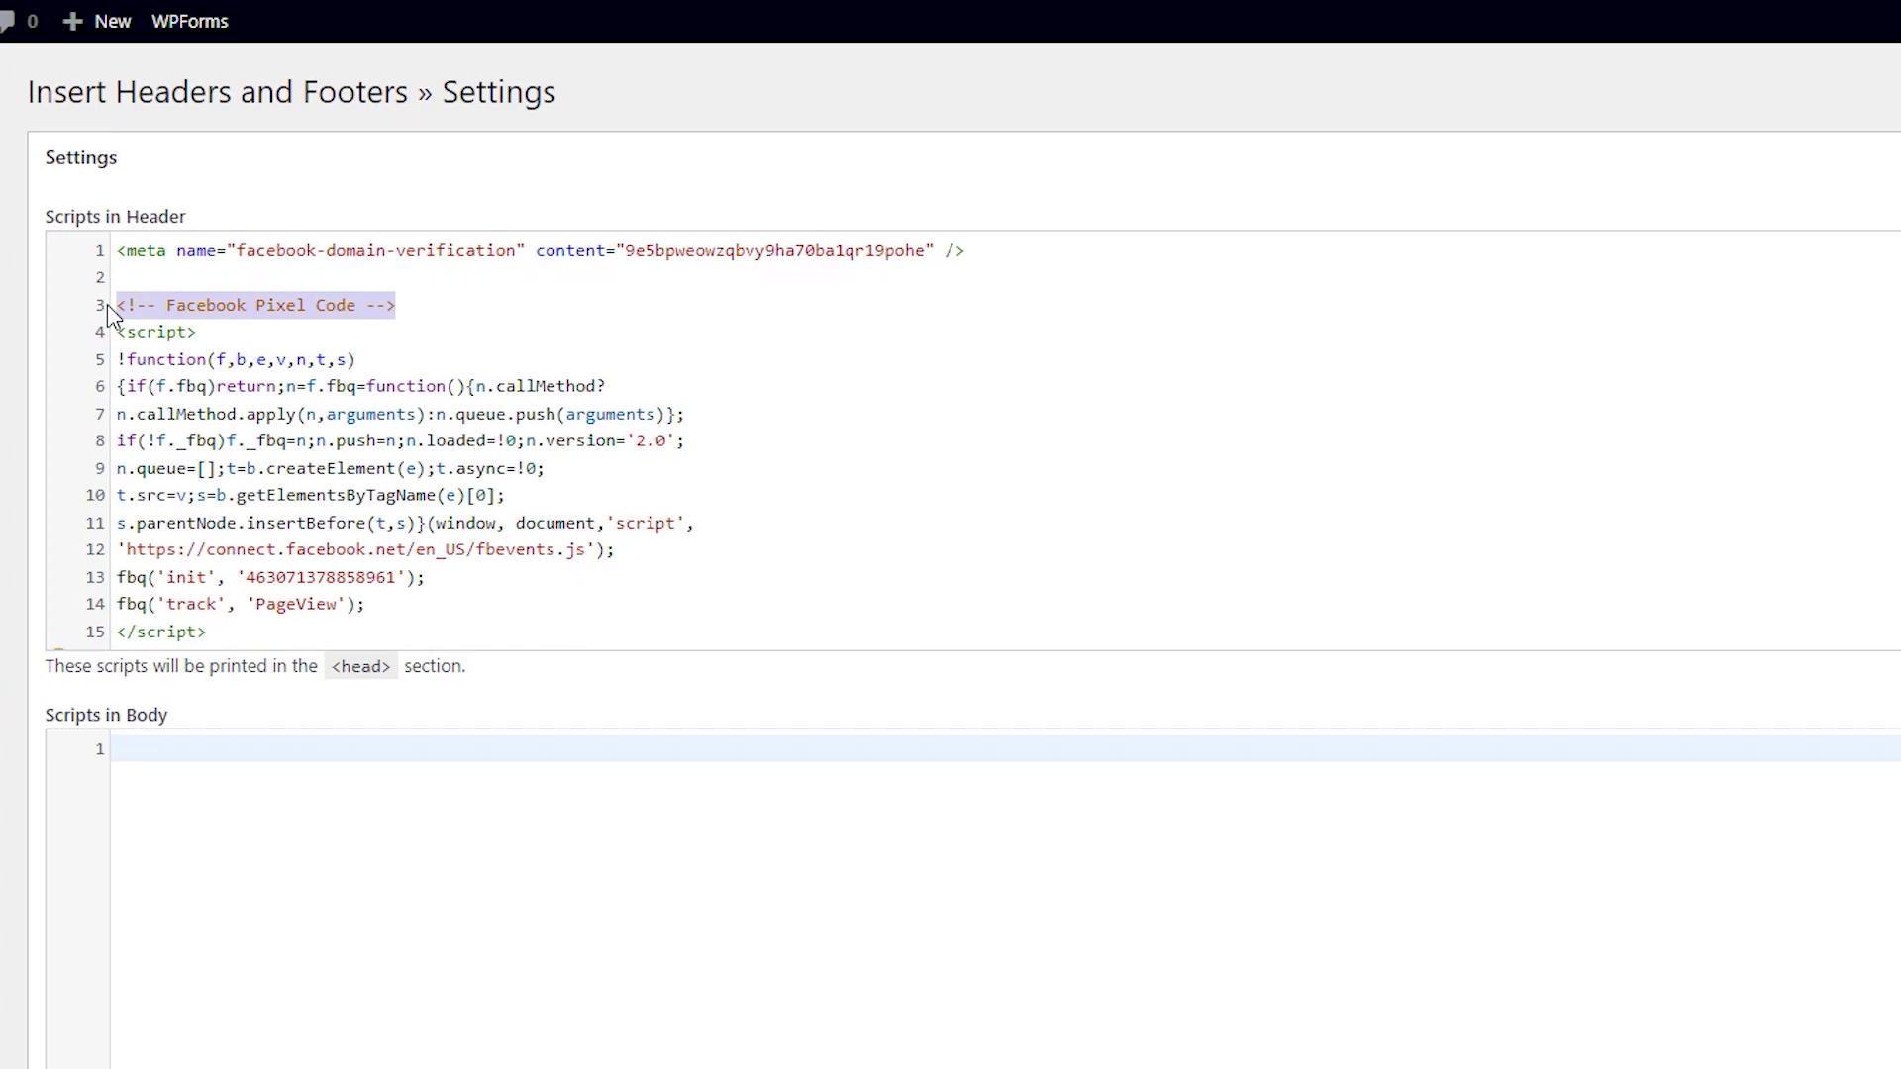
pyautogui.scroll(-2, 382, 312)
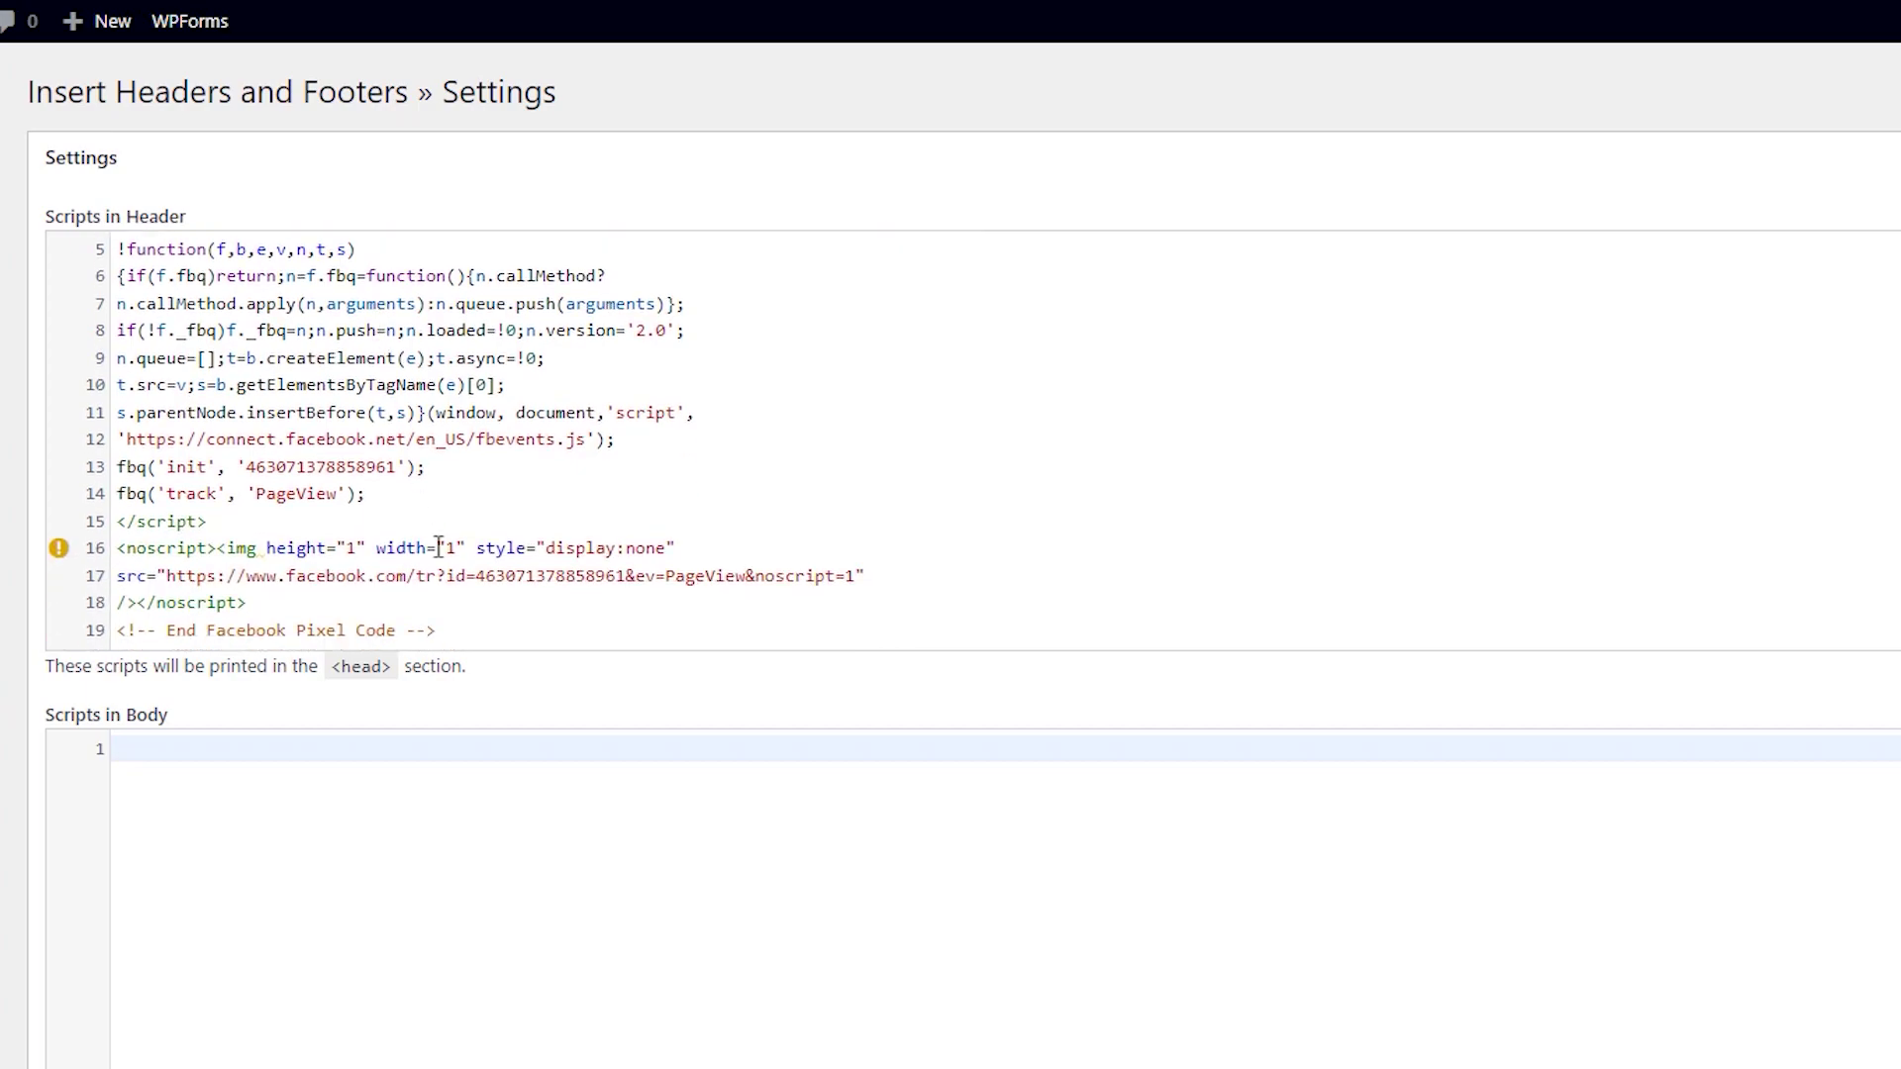
pyautogui.moveTo(440, 630); pyautogui.dragTo(119, 630)
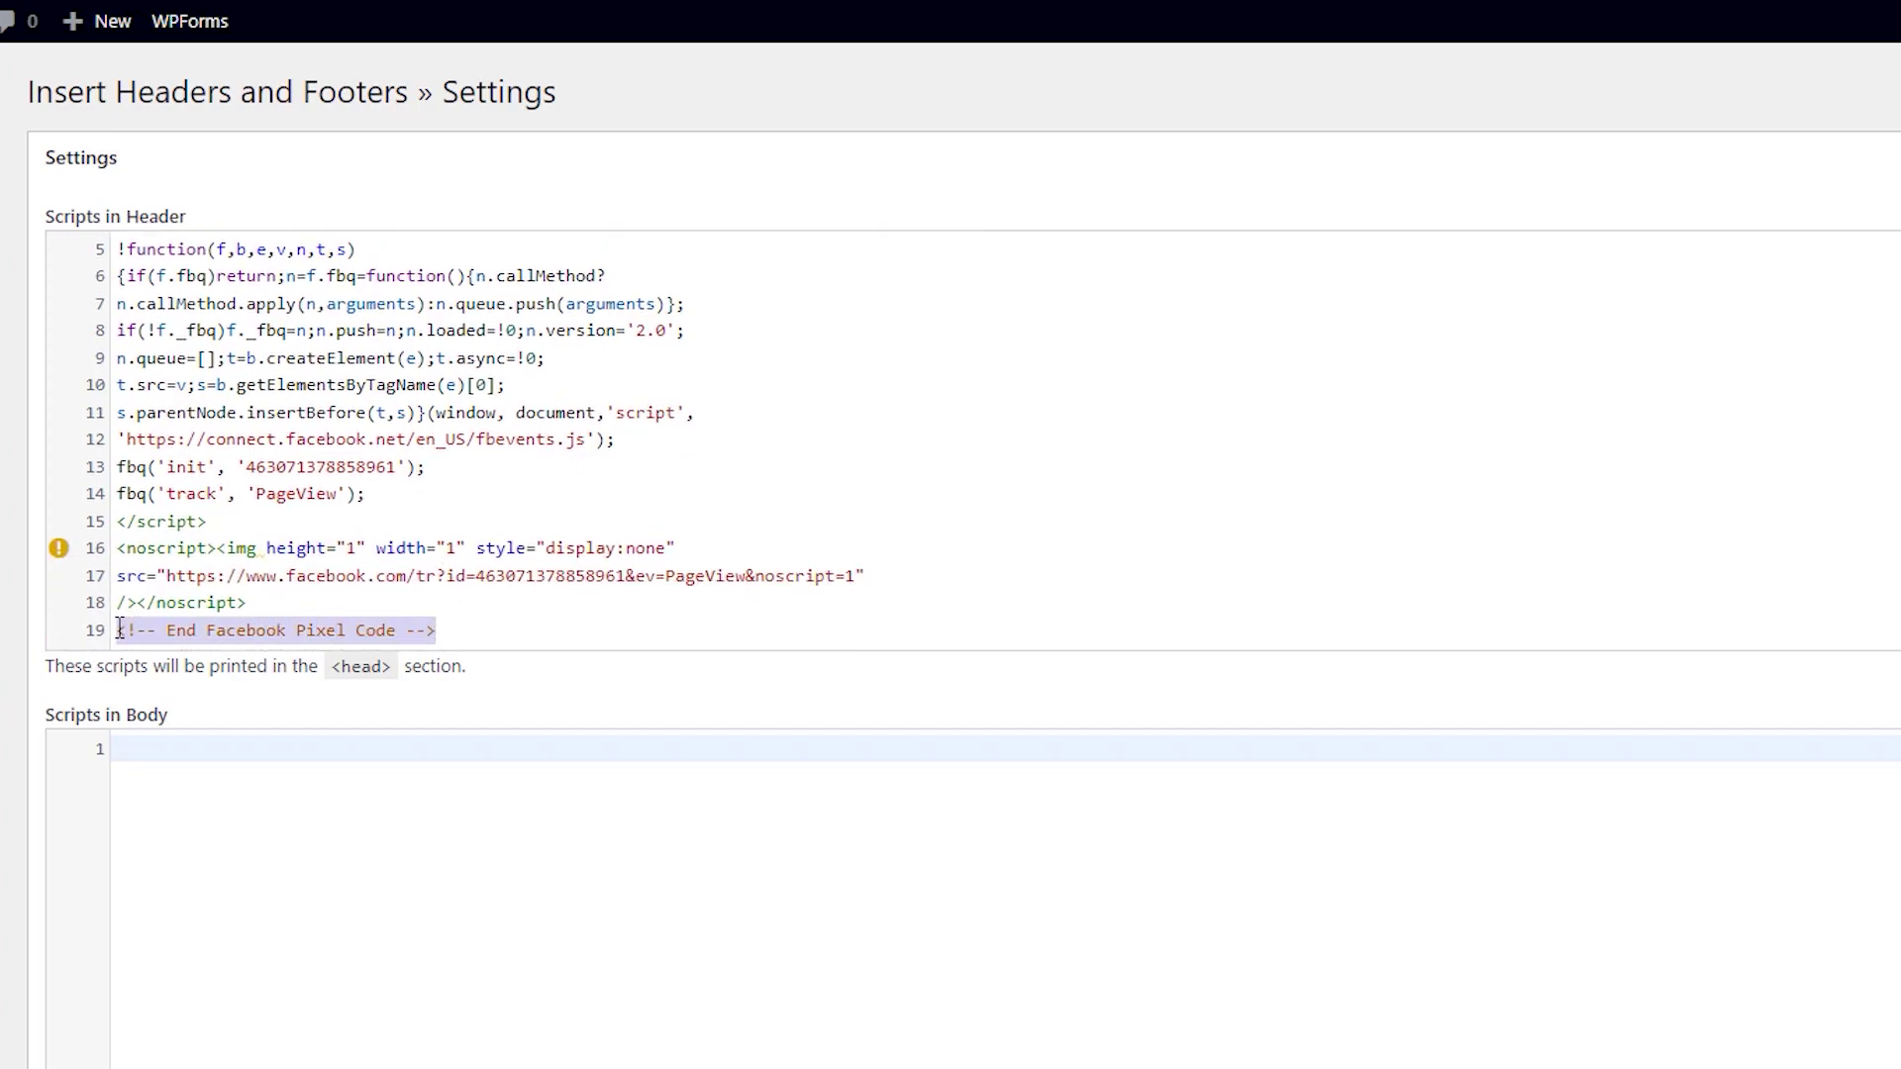
pyautogui.scroll(2, 119, 630)
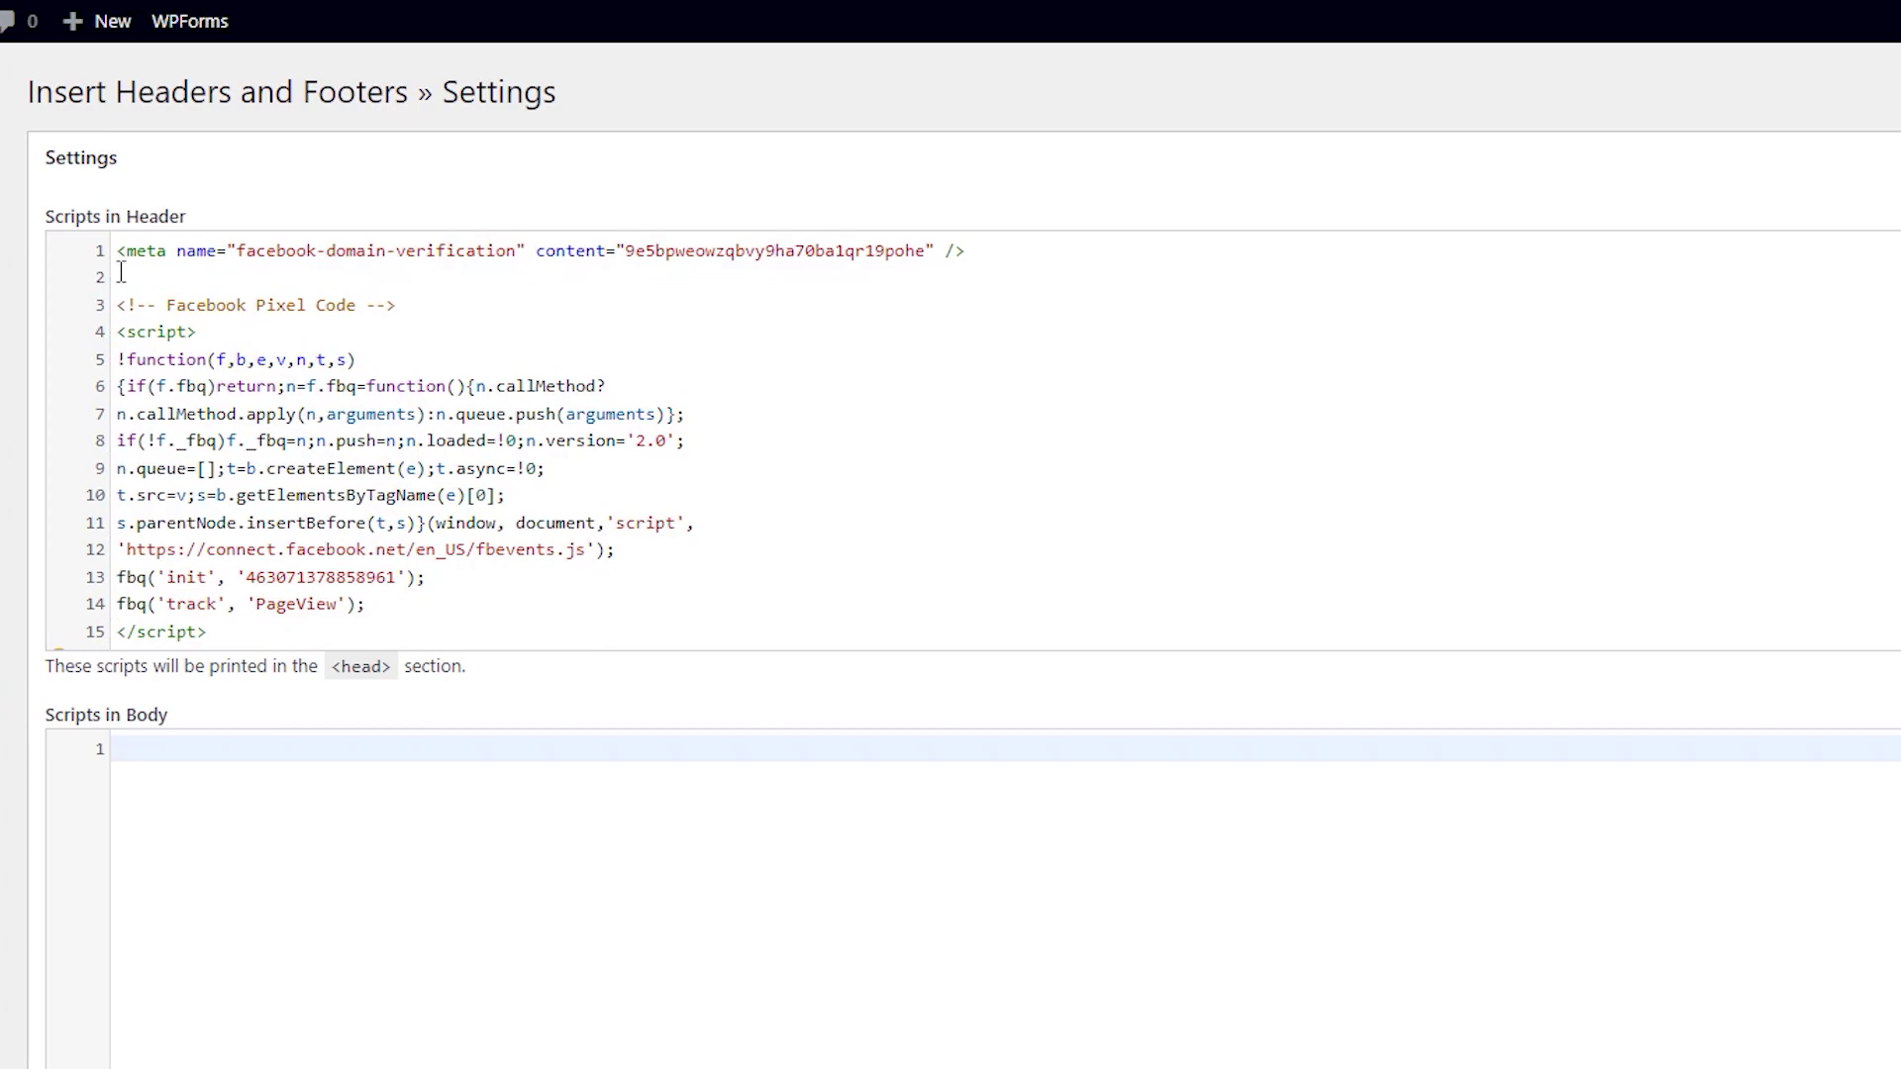
pyautogui.moveTo(396, 305); pyautogui.dragTo(121, 305)
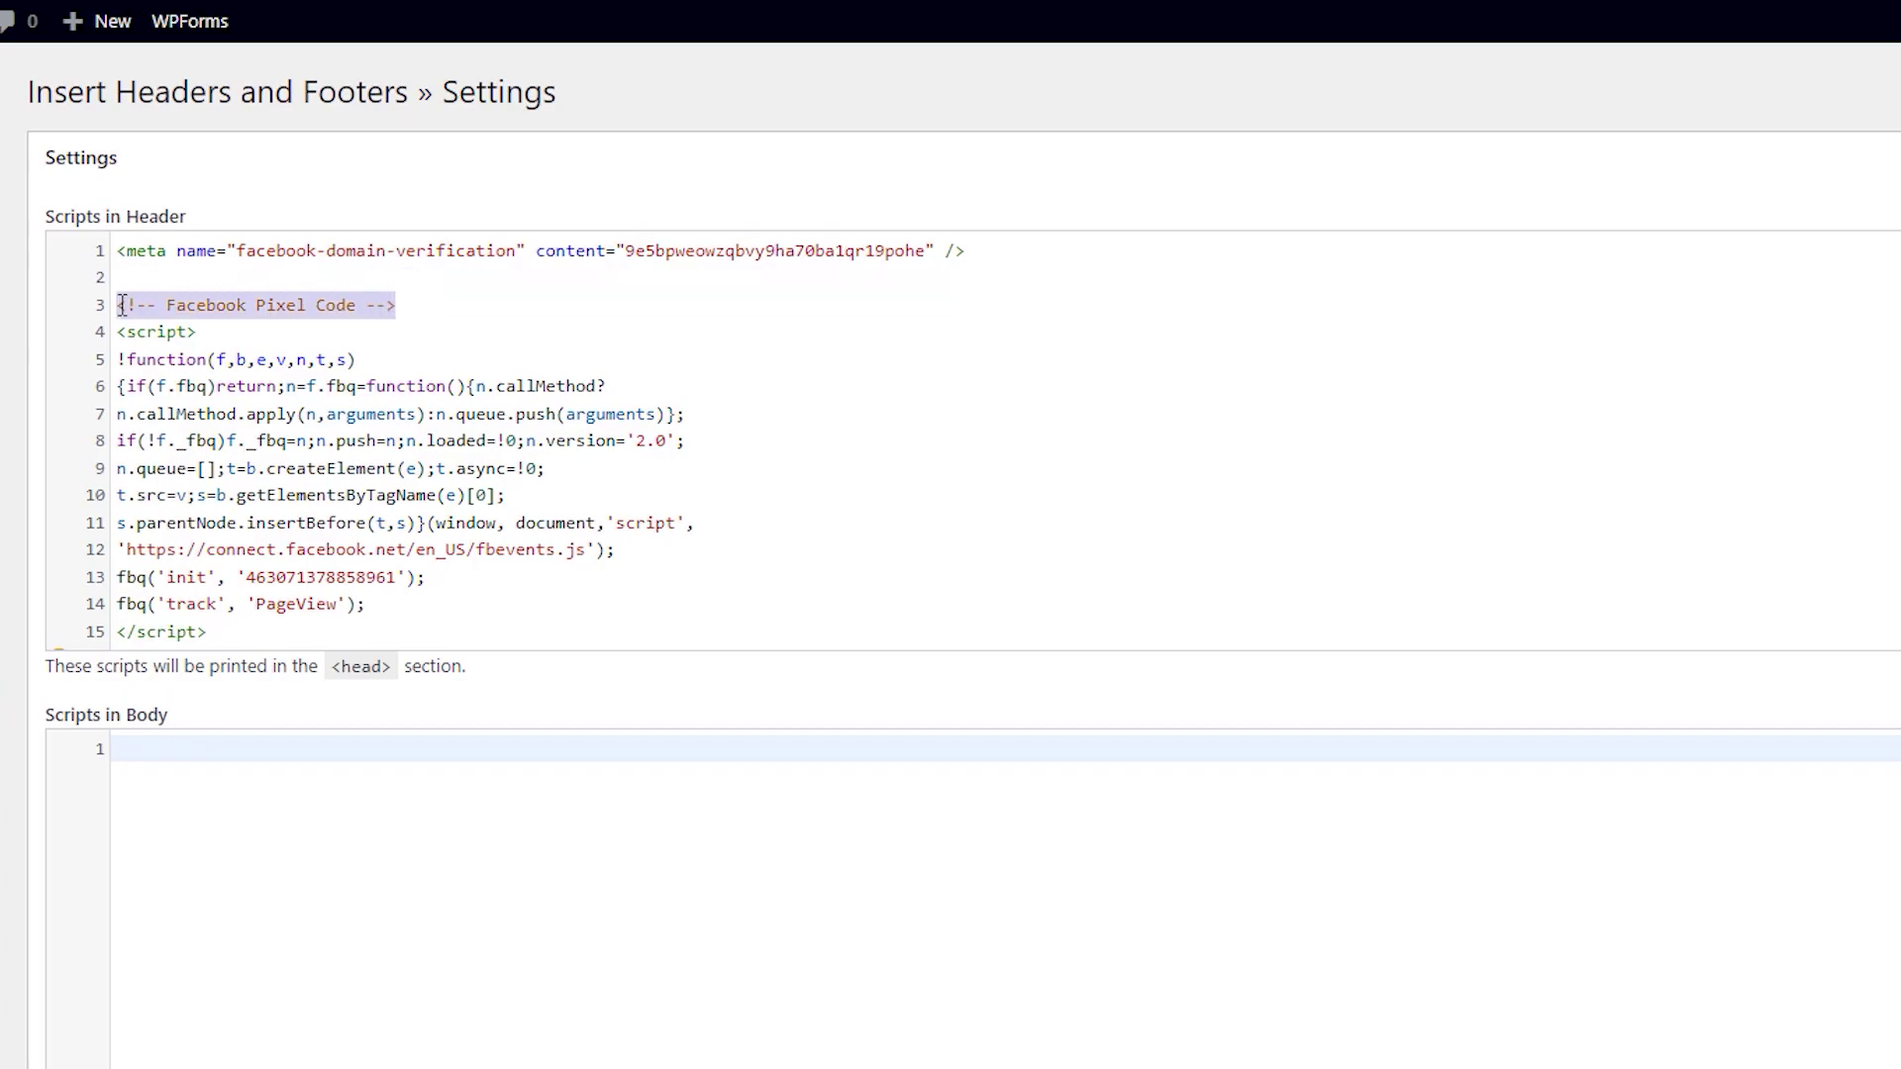
pyautogui.rightClick(121, 305)
pyautogui.click(182, 401)
# - Add a 'Domain Verification Code' comment above the meta tag and save the header scripts
pyautogui.click(121, 251)
pyautogui.press('Return')
pyautogui.click(120, 251)
pyautogui.rightClick(127, 251)
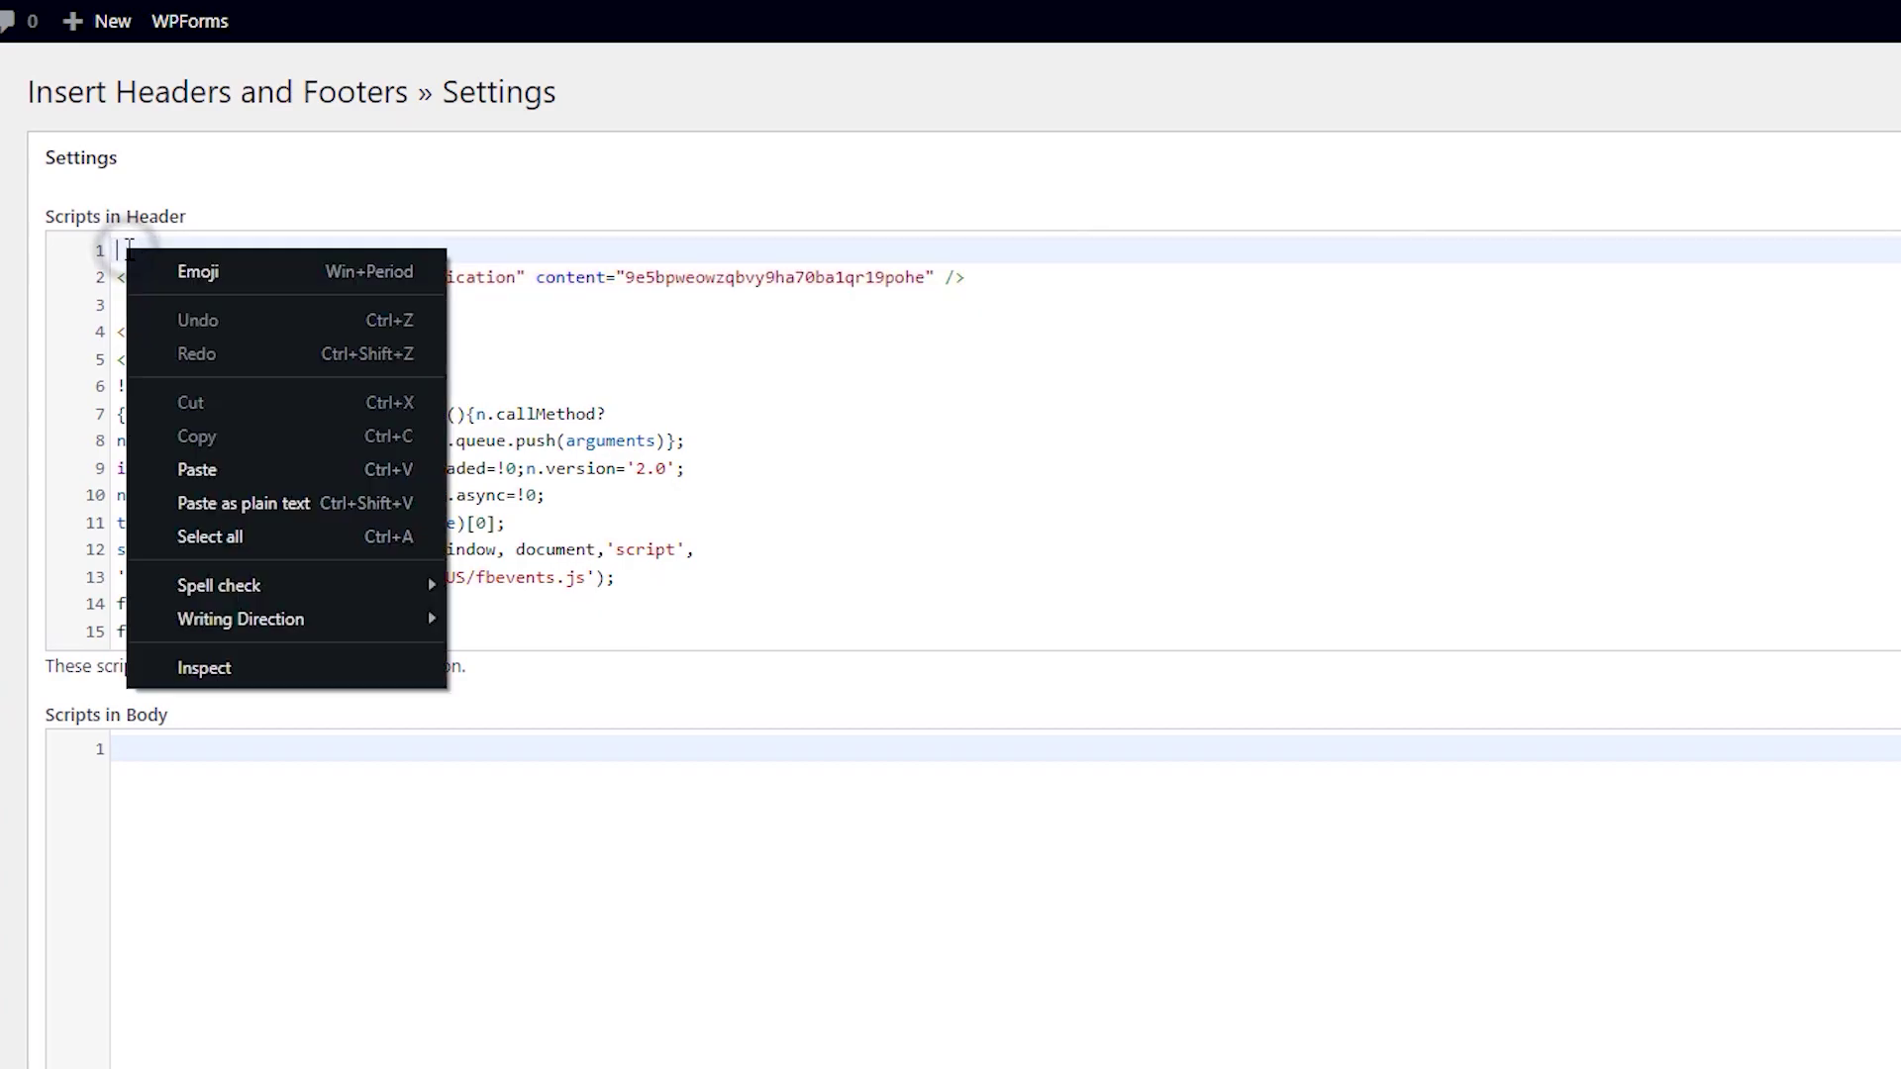
pyautogui.click(197, 469)
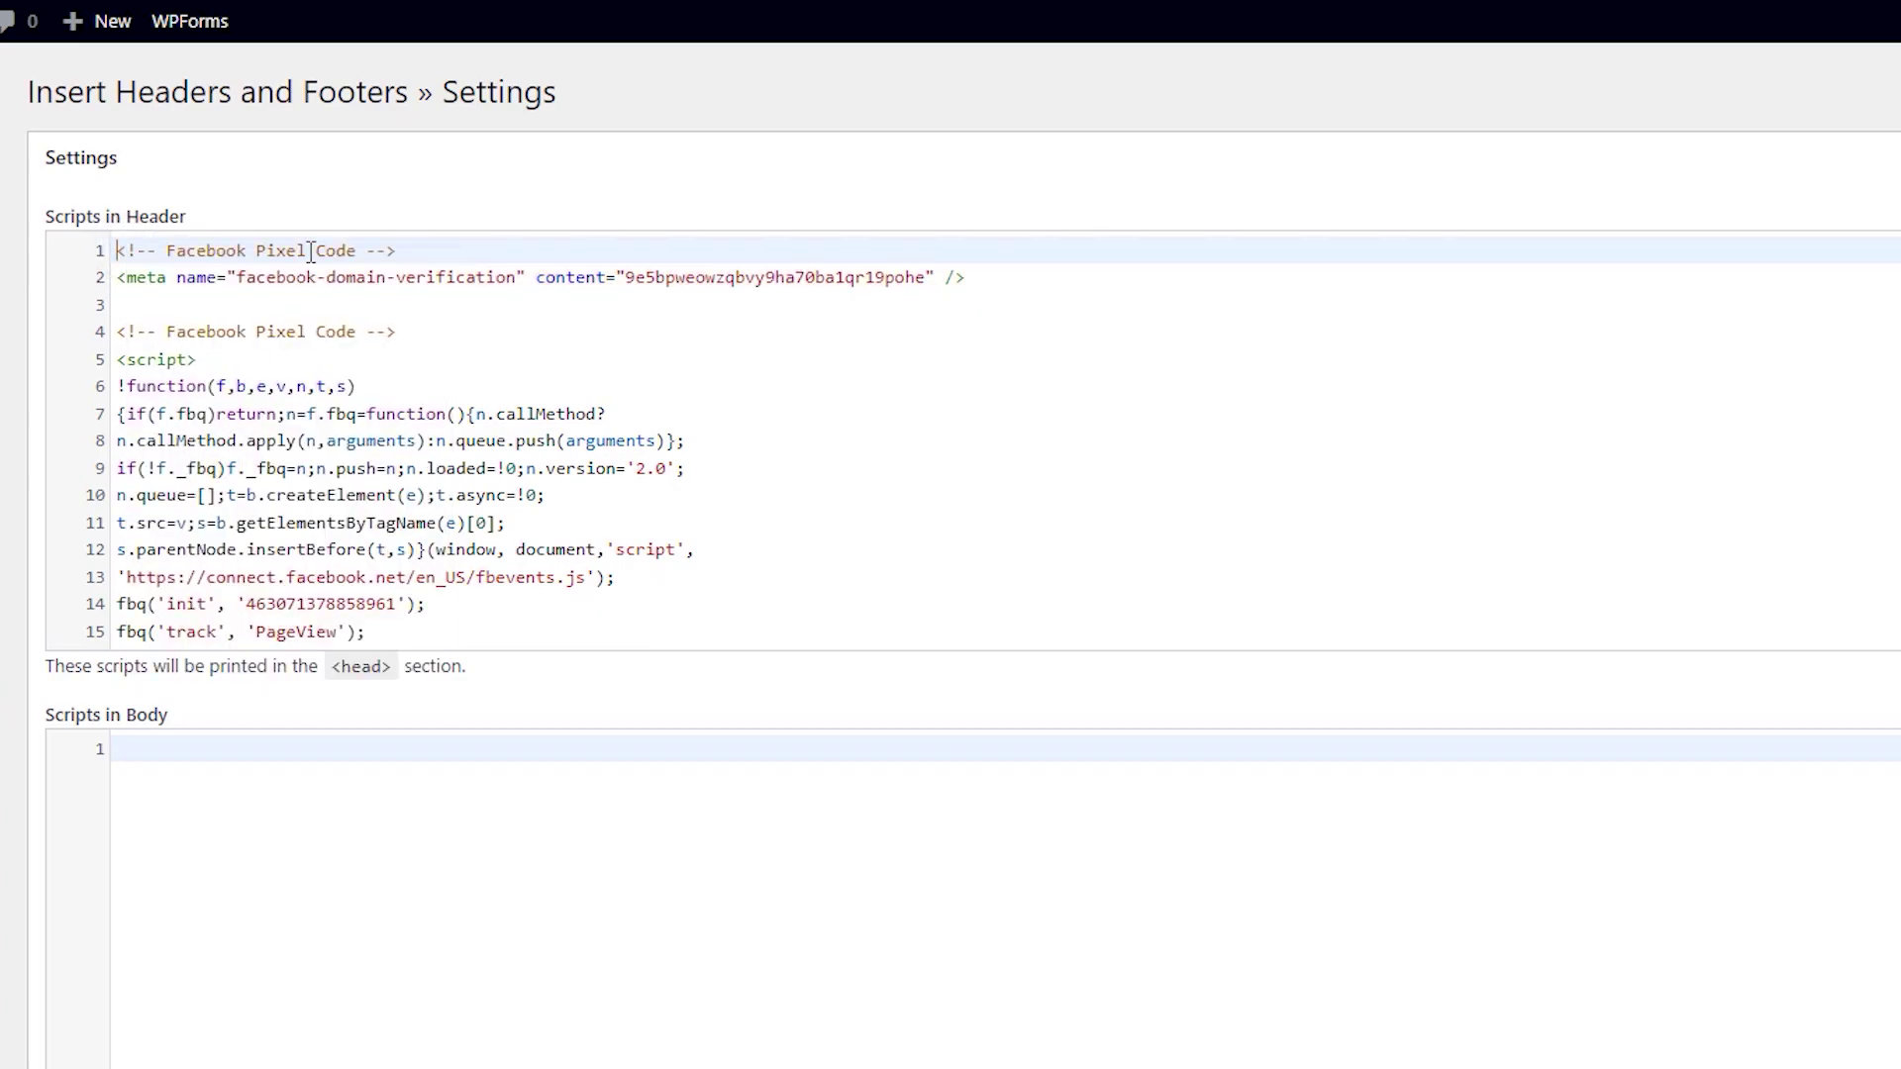
pyautogui.moveTo(308, 250); pyautogui.dragTo(167, 250)
pyautogui.write('Domain Verification')
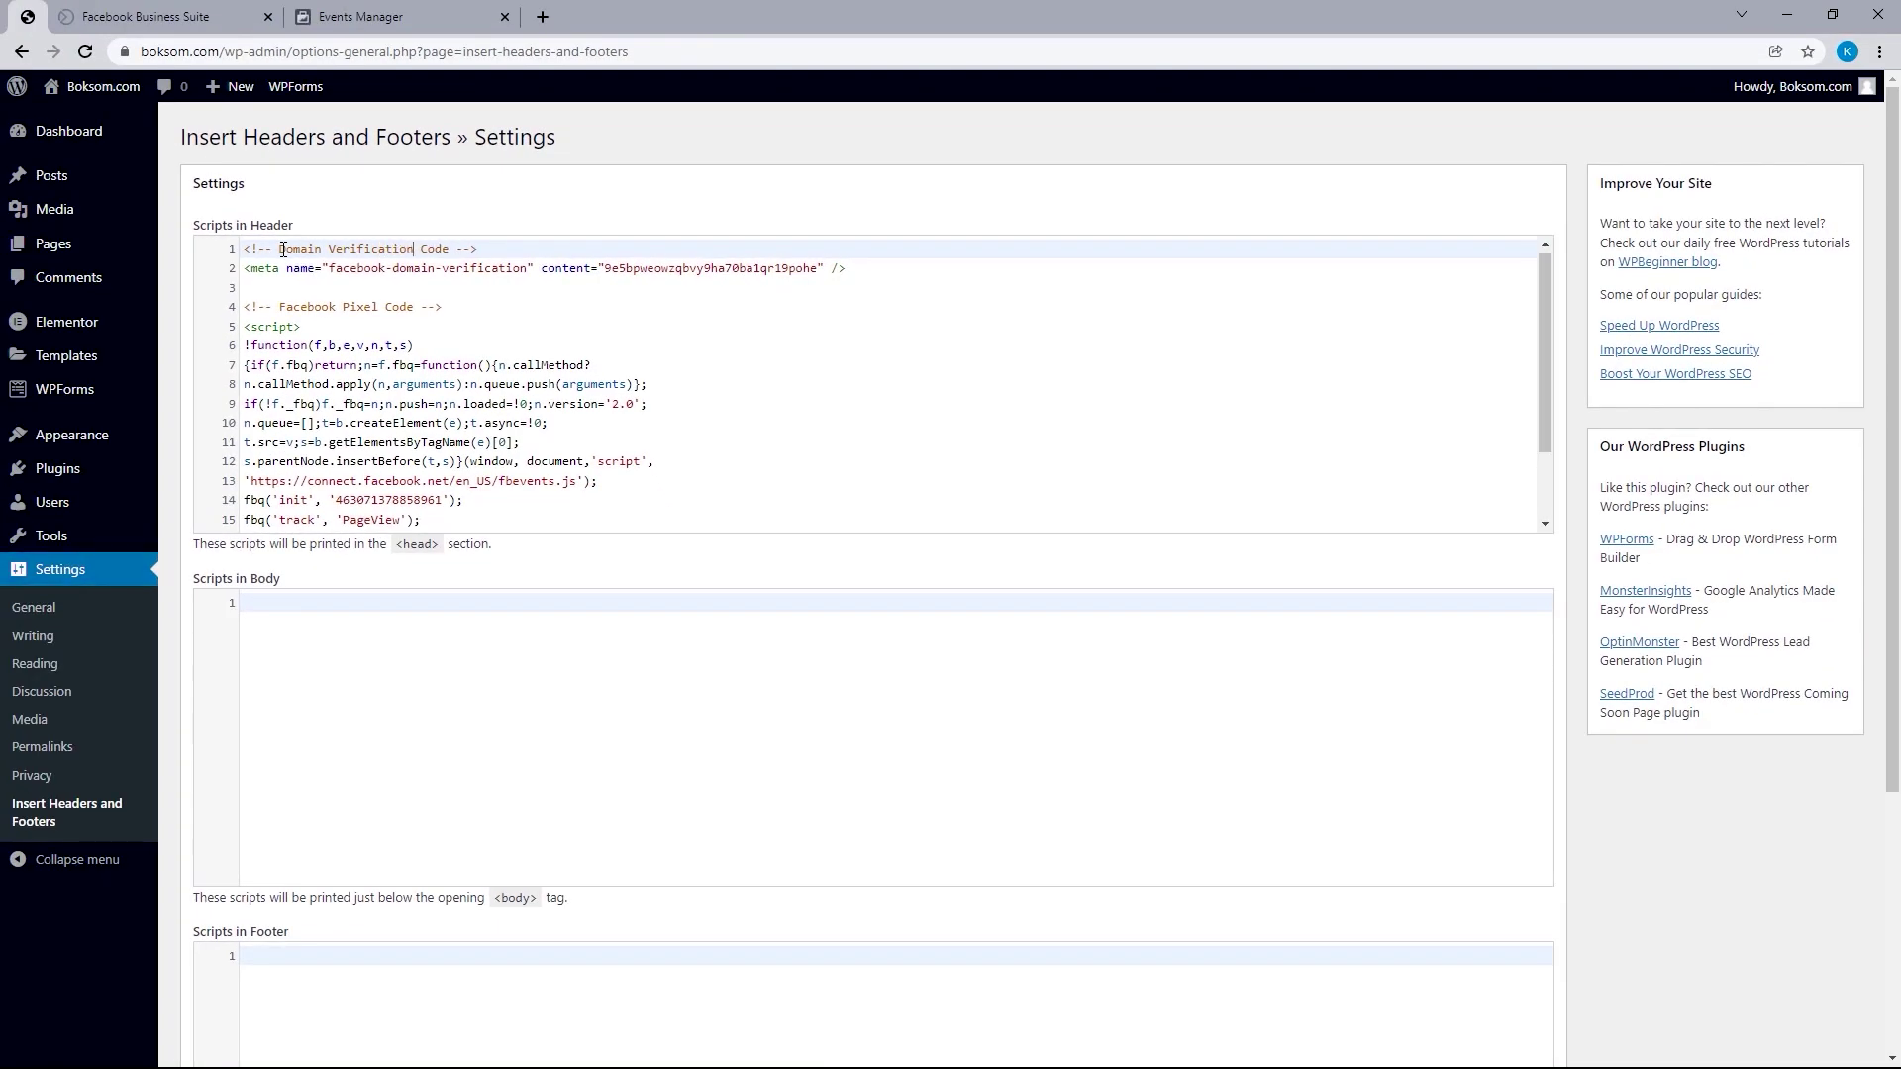
pyautogui.scroll(-4, 1176, 750)
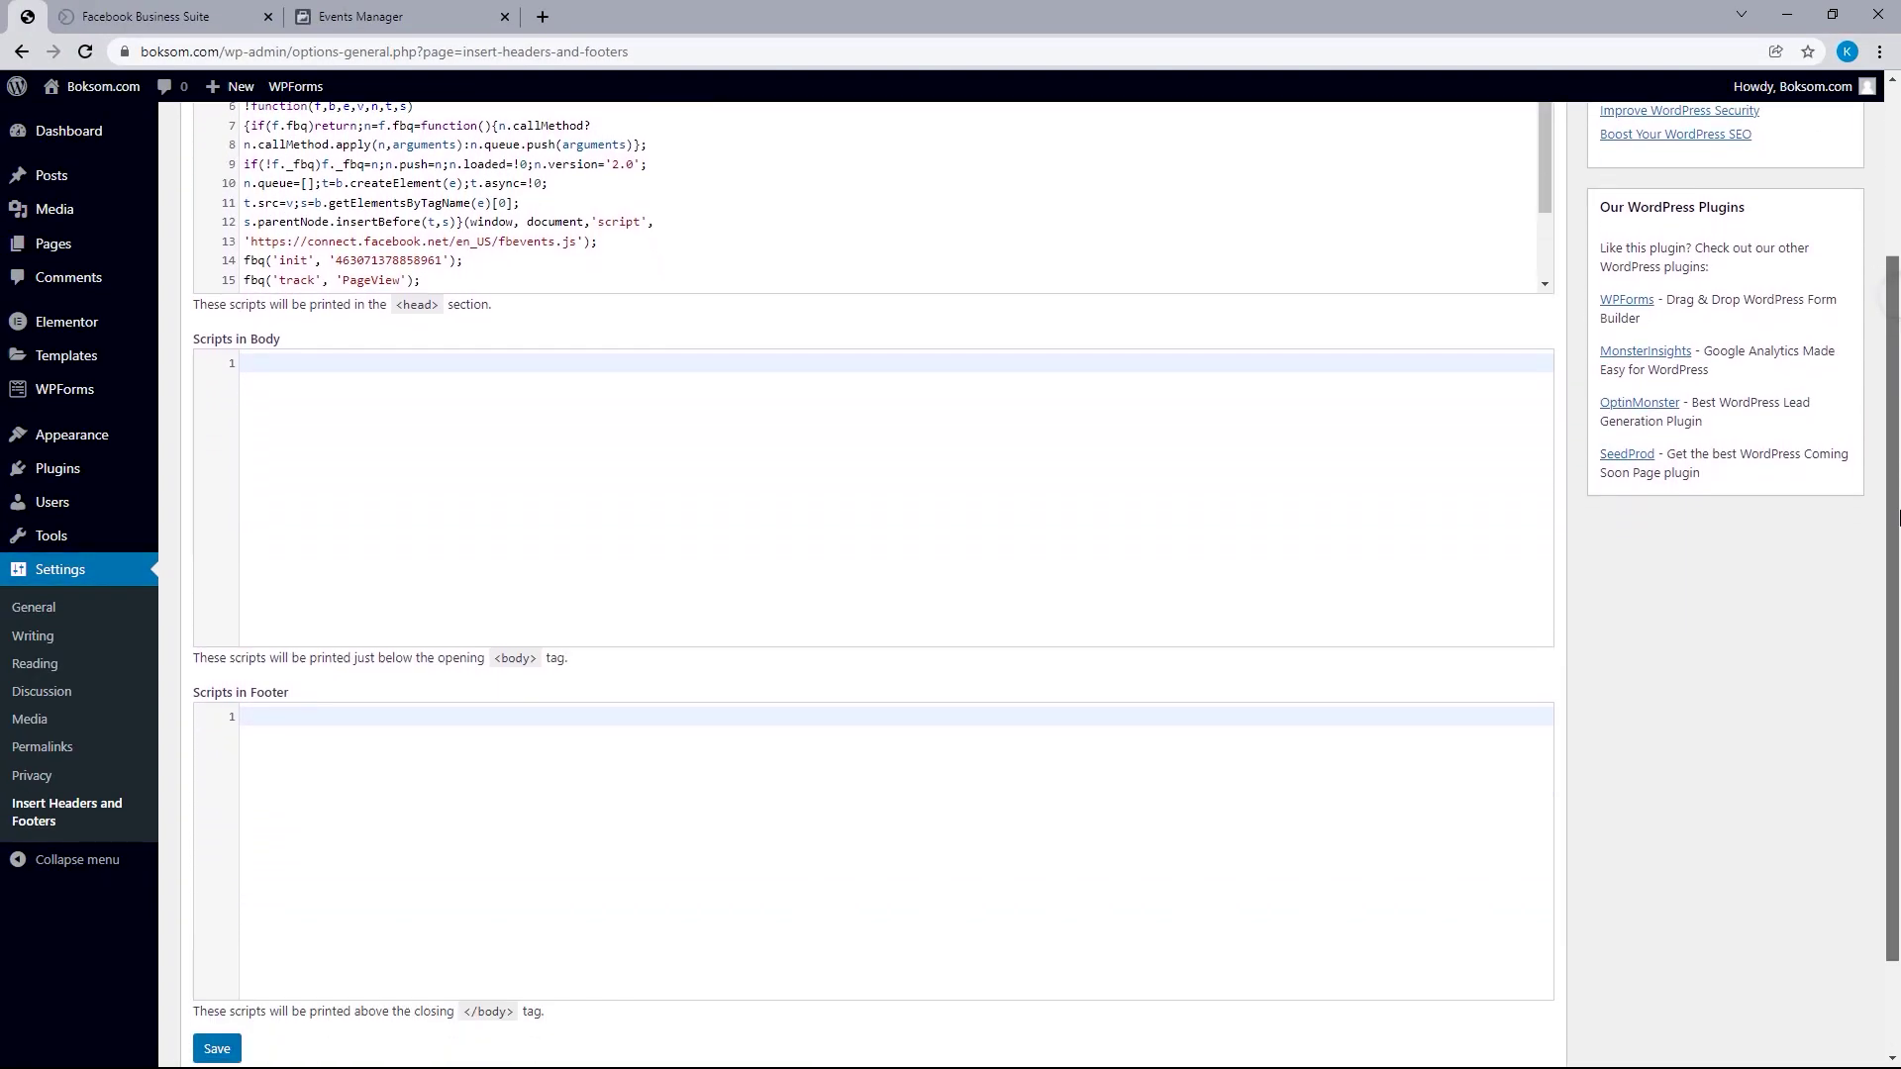
pyautogui.click(219, 922)
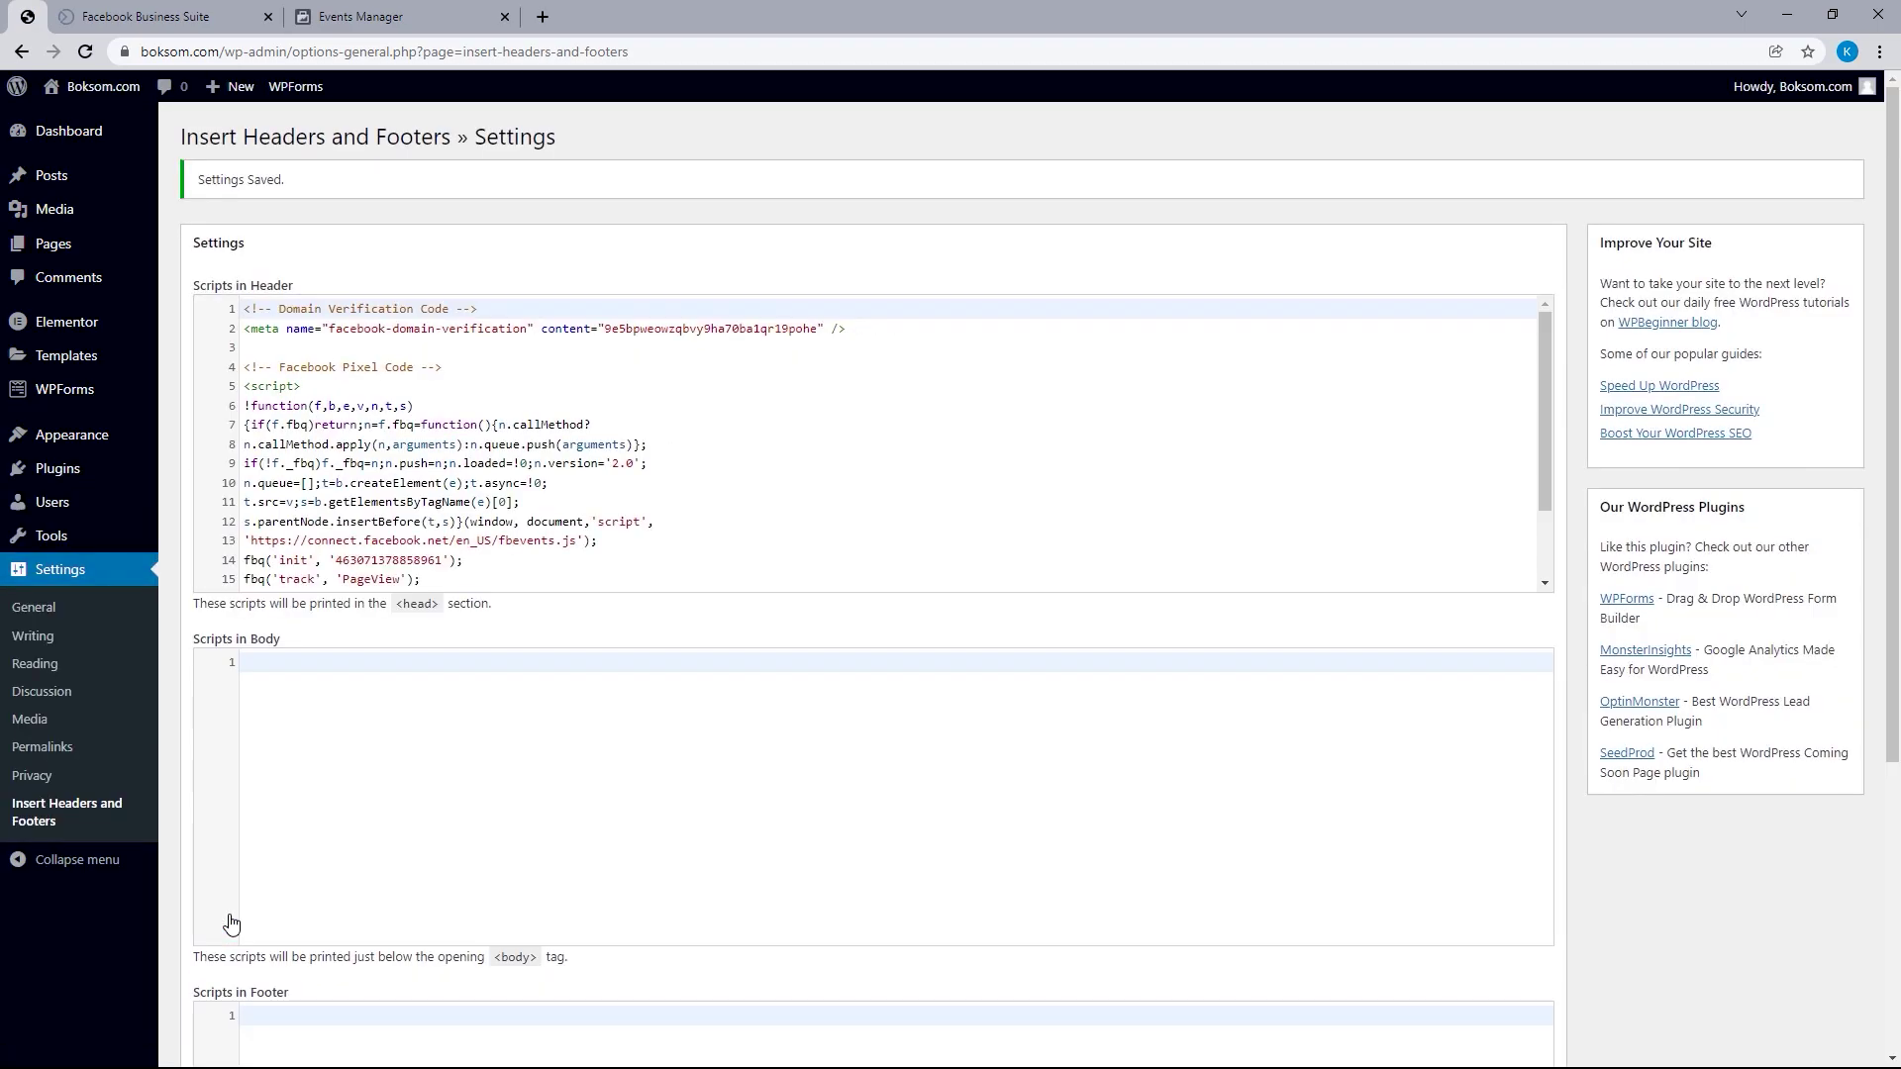
# - Pass the base code installation step and turn on Automatic Advanced Matching for the pixel
pyautogui.click(436, 22)
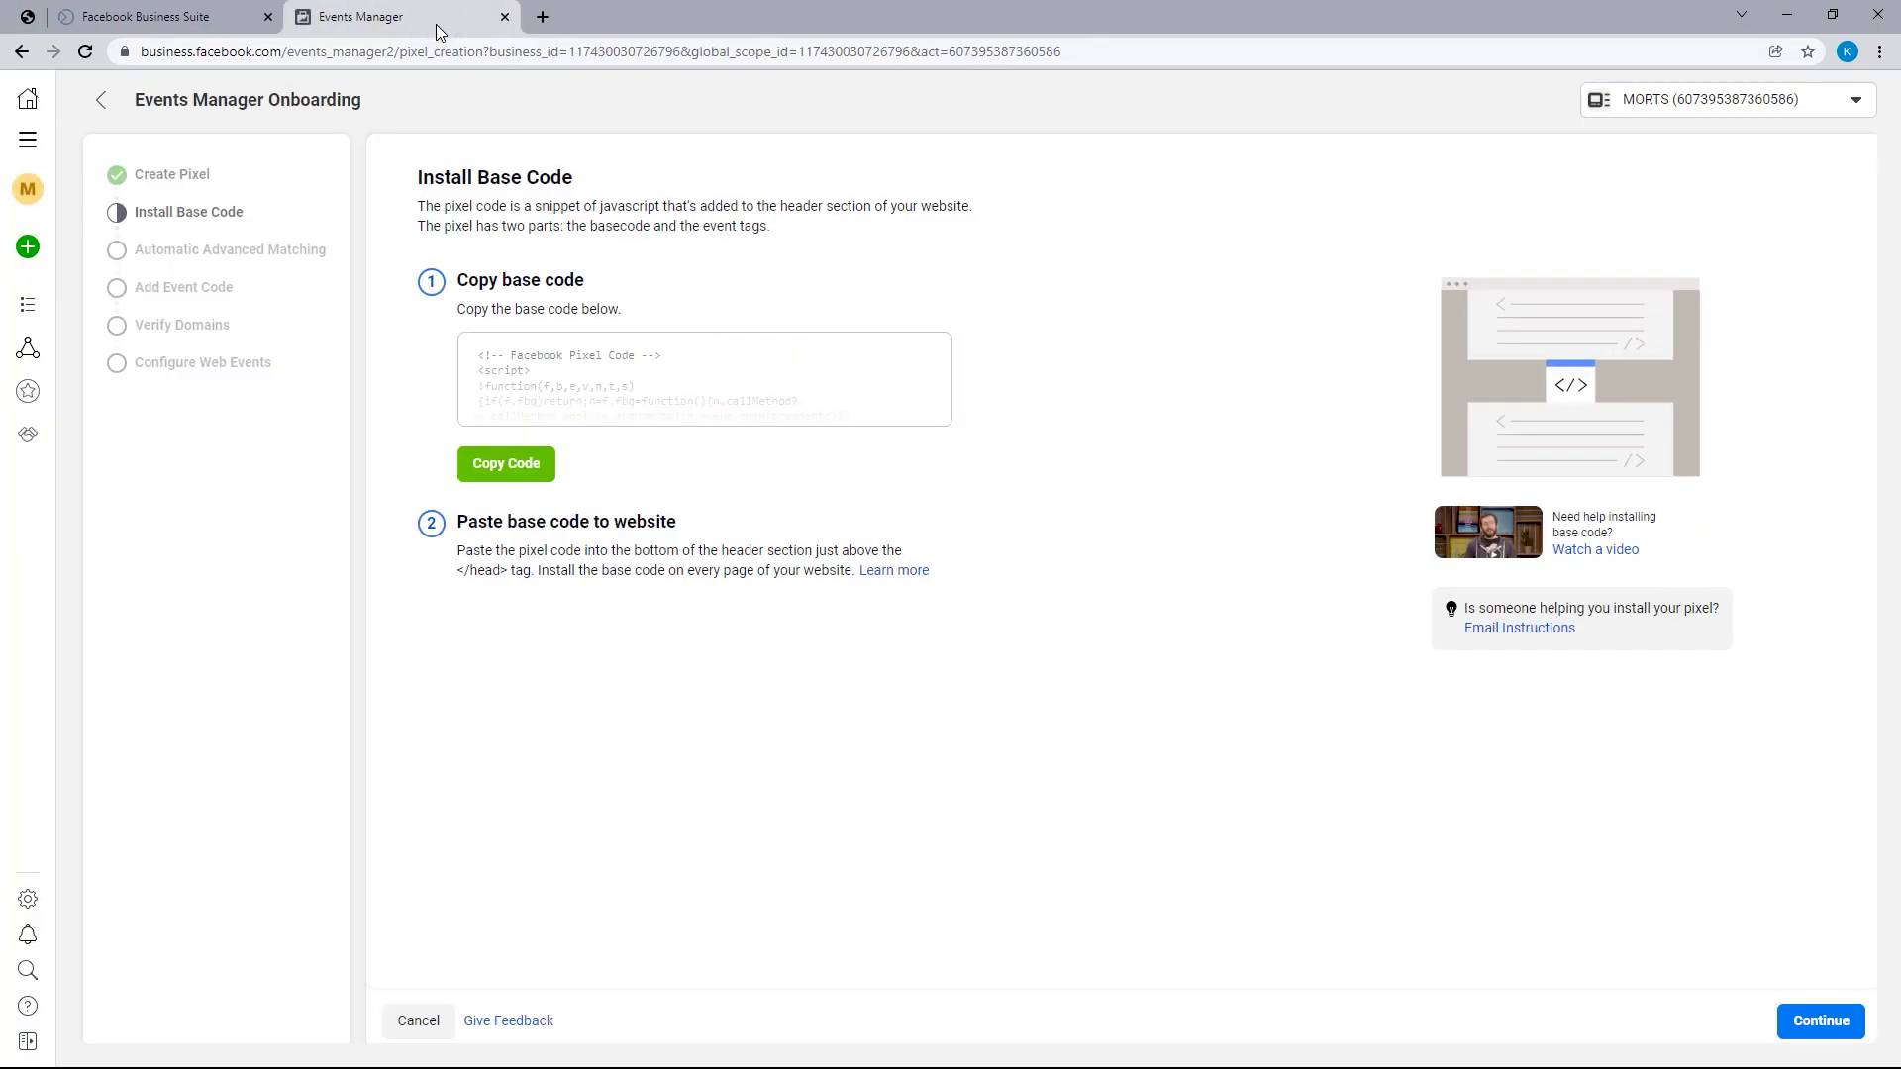
pyautogui.click(1828, 1024)
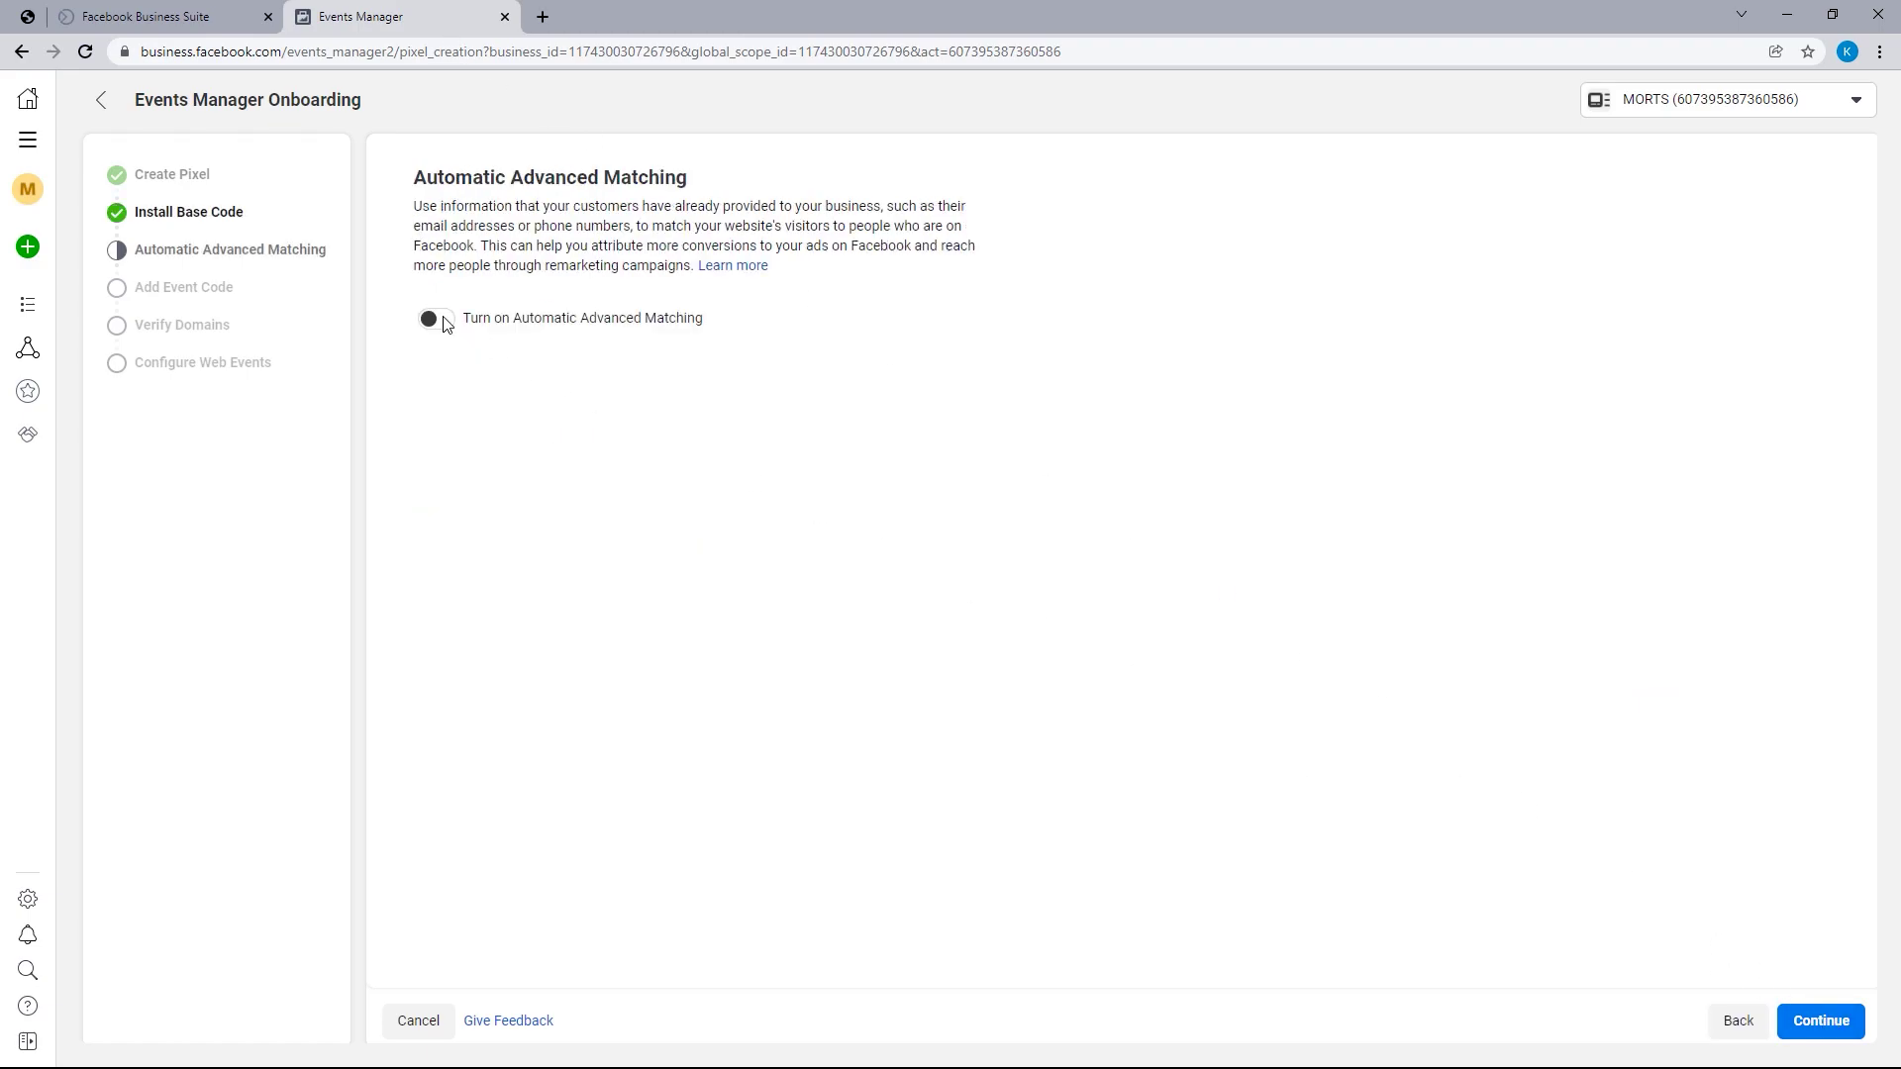
pyautogui.click(436, 319)
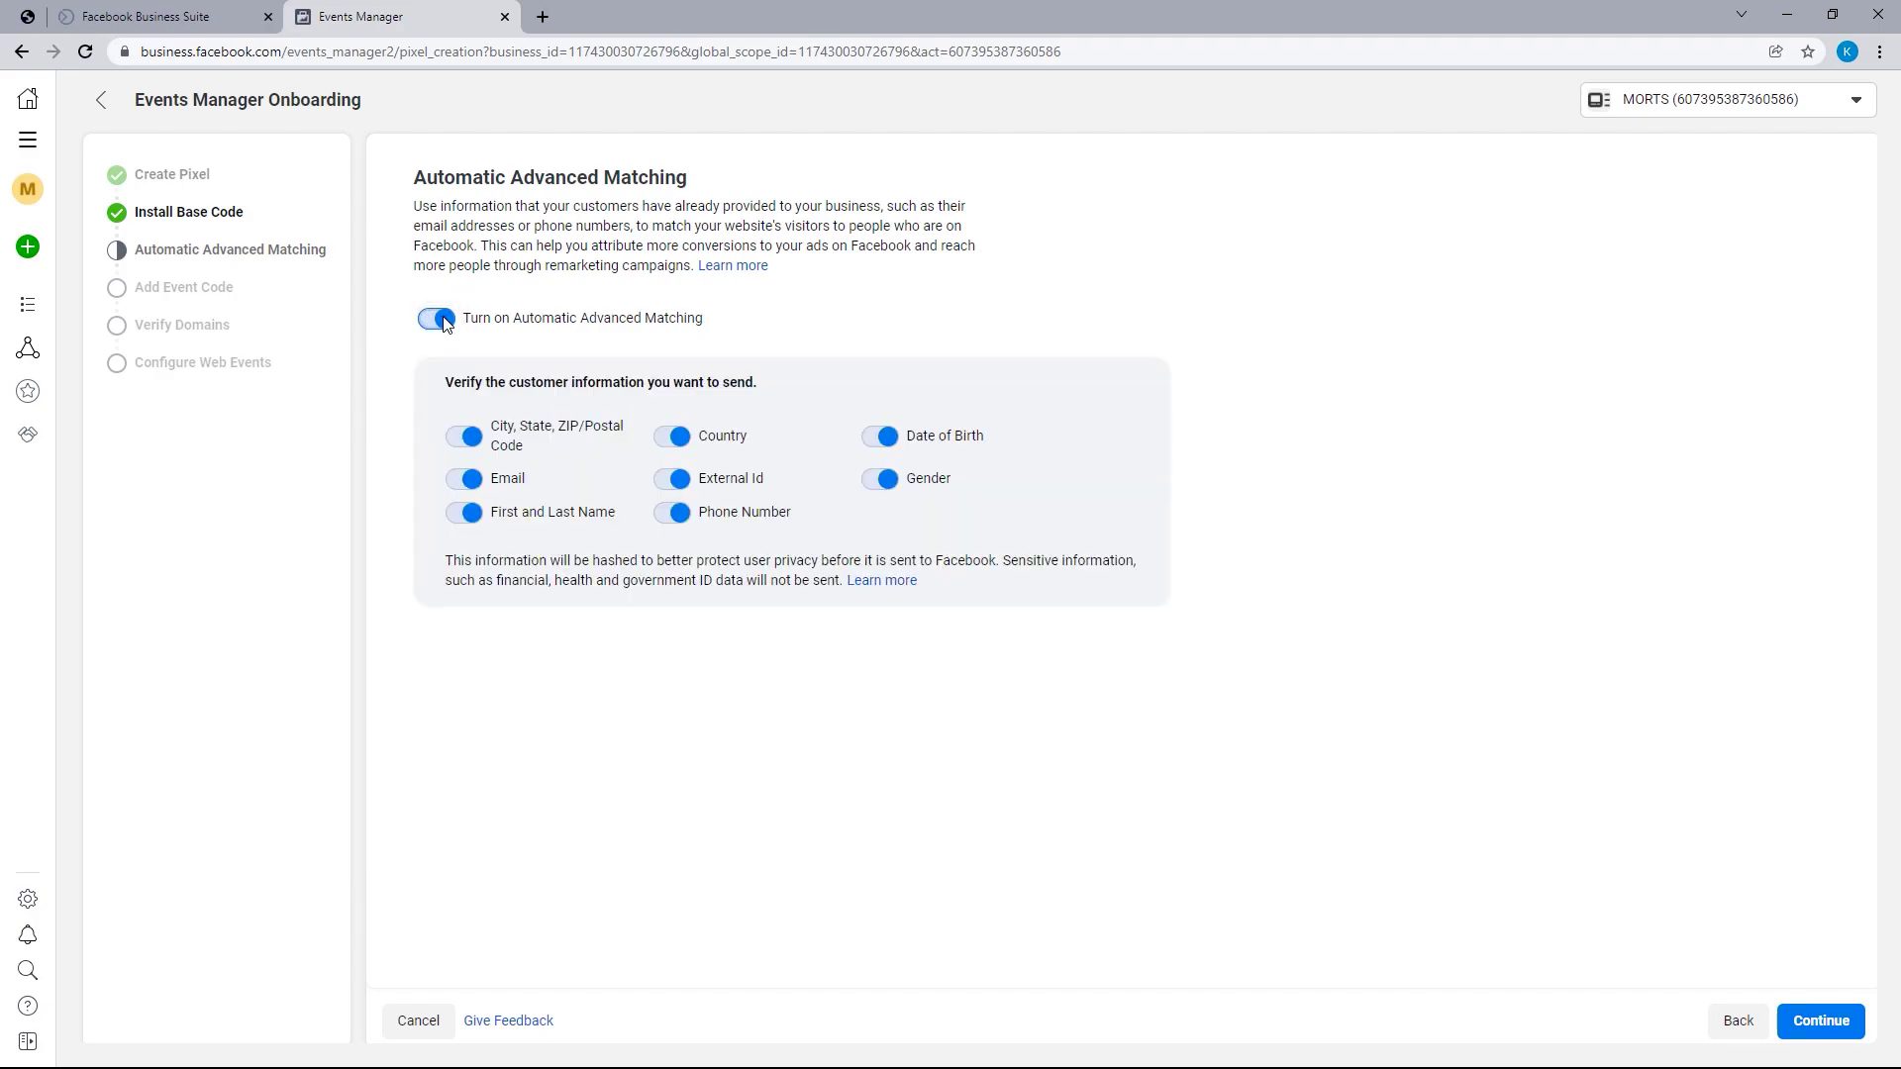
pyautogui.moveTo(416, 207); pyautogui.dragTo(783, 282)
pyautogui.click(804, 265)
# - Continue through event setup and domain verification to reach the Morts Pixel overview
pyautogui.click(1818, 1021)
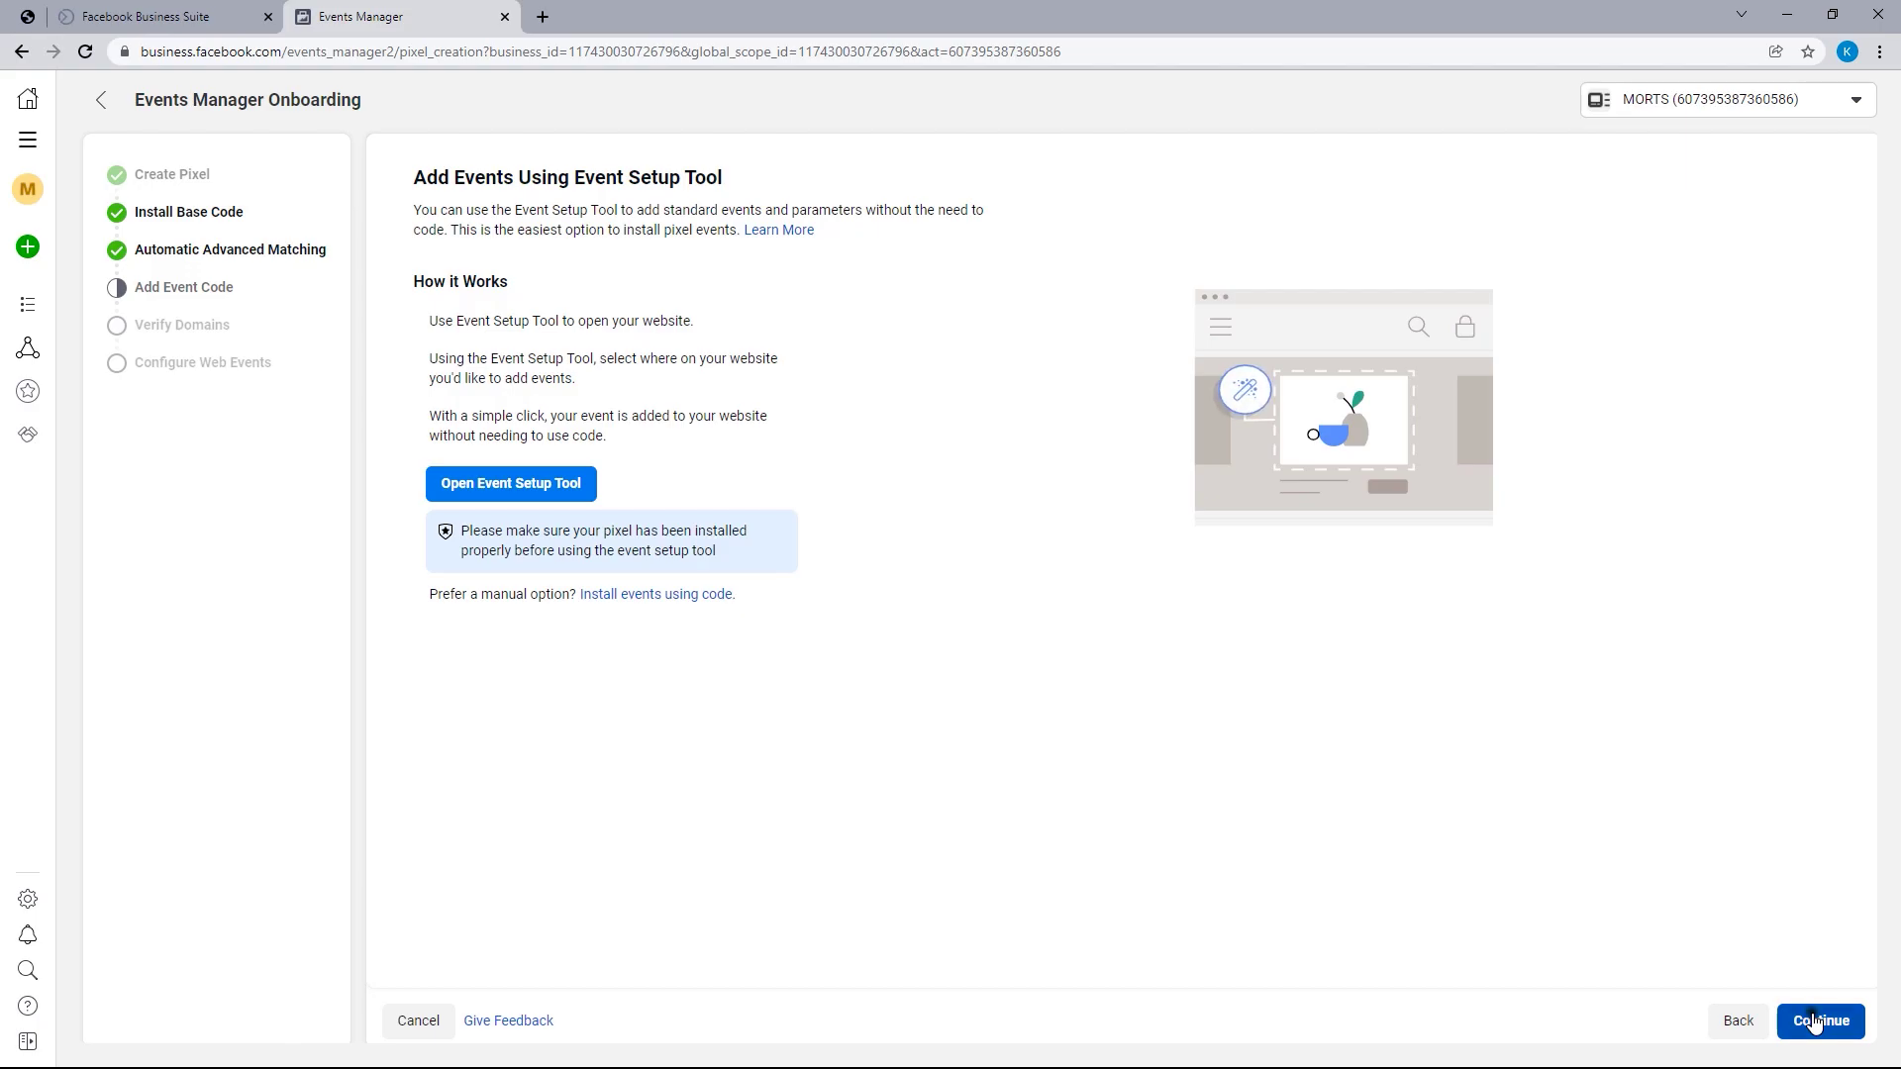
pyautogui.click(1815, 1023)
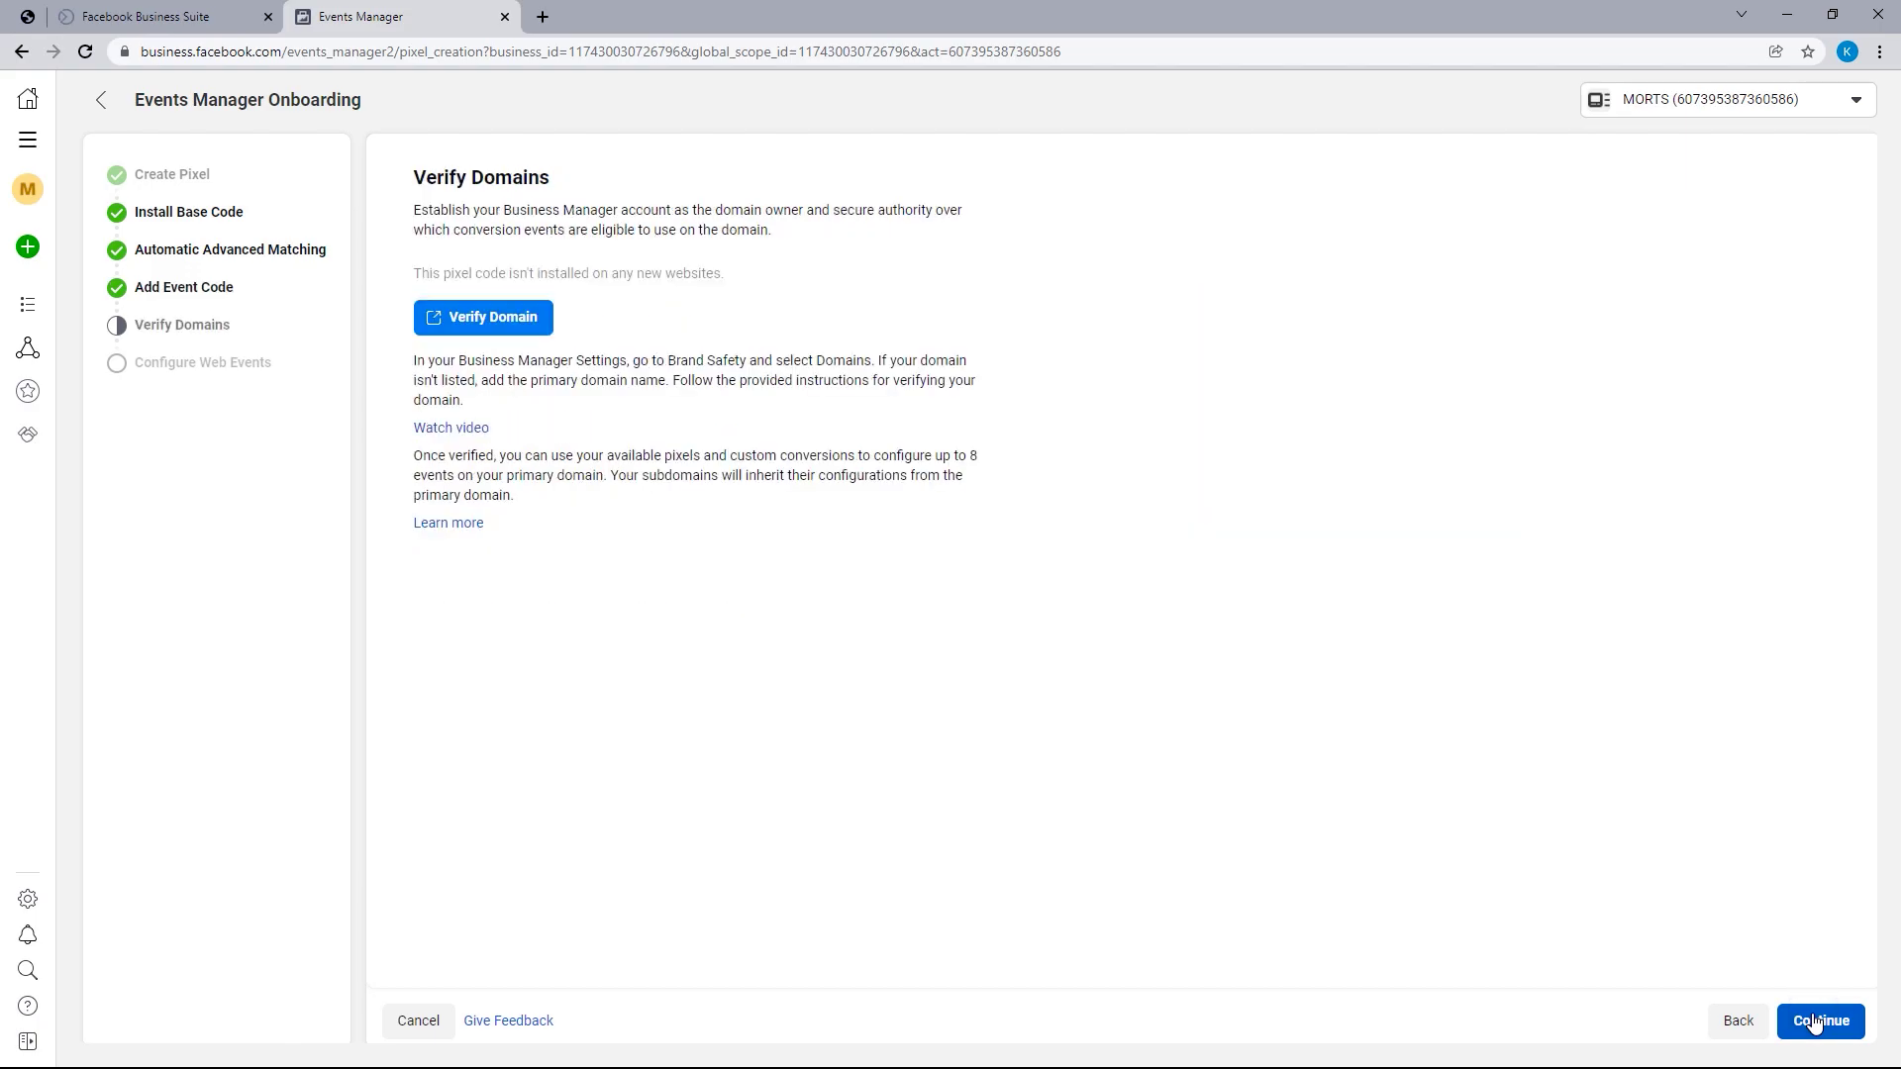
pyautogui.click(1816, 1023)
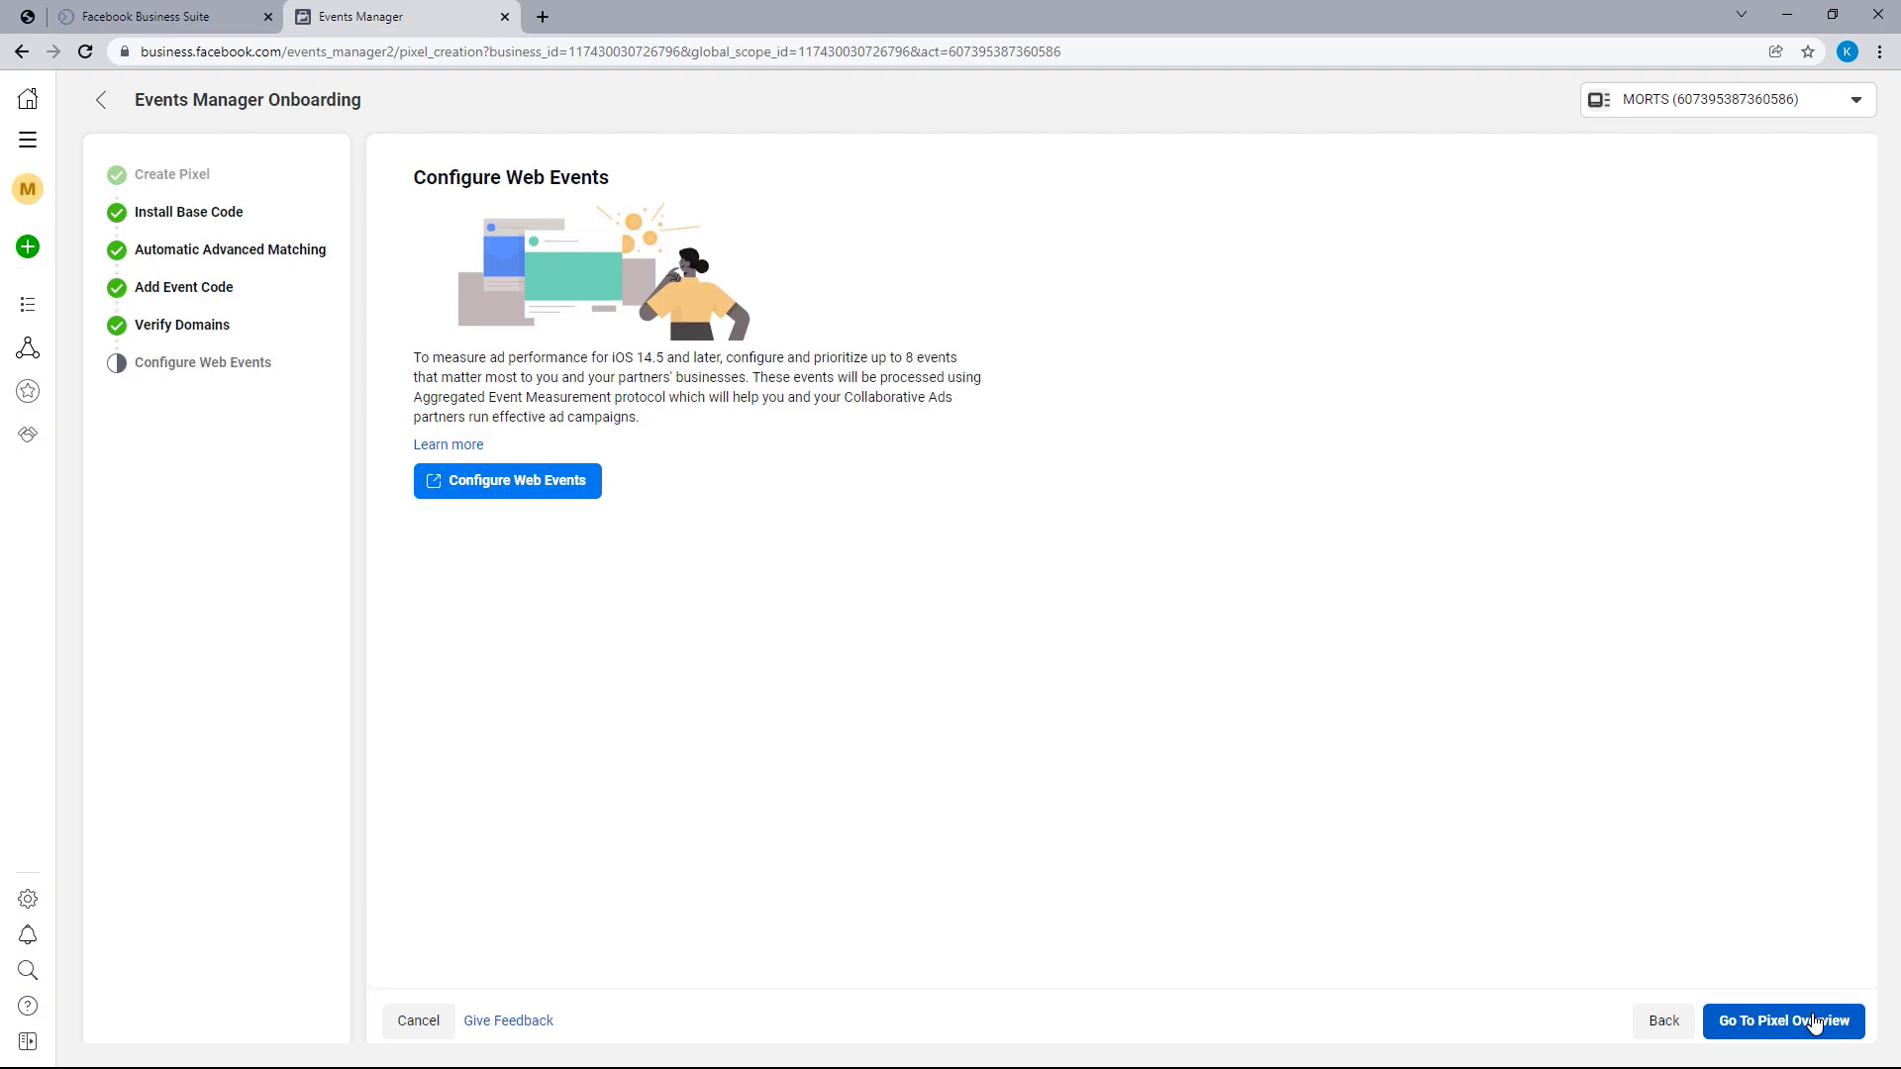
pyautogui.click(1814, 1023)
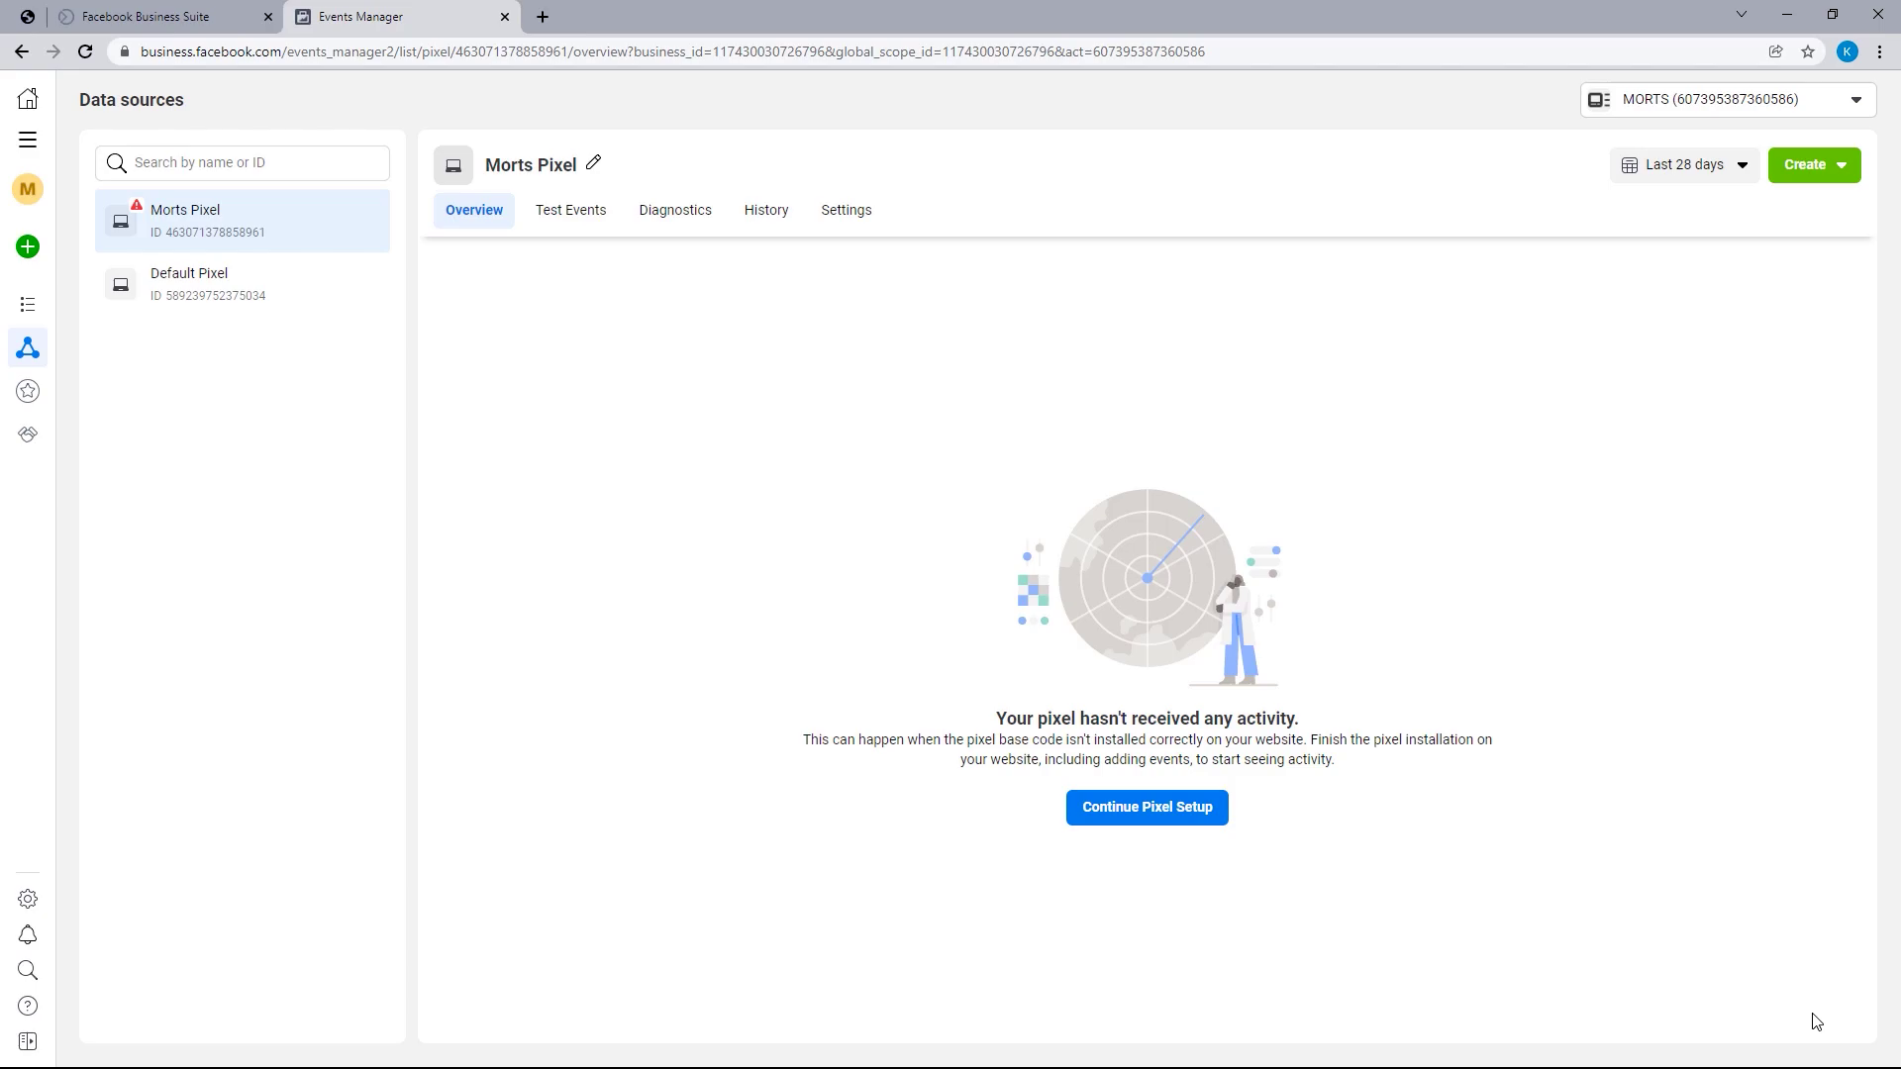
pyautogui.click(558, 218)
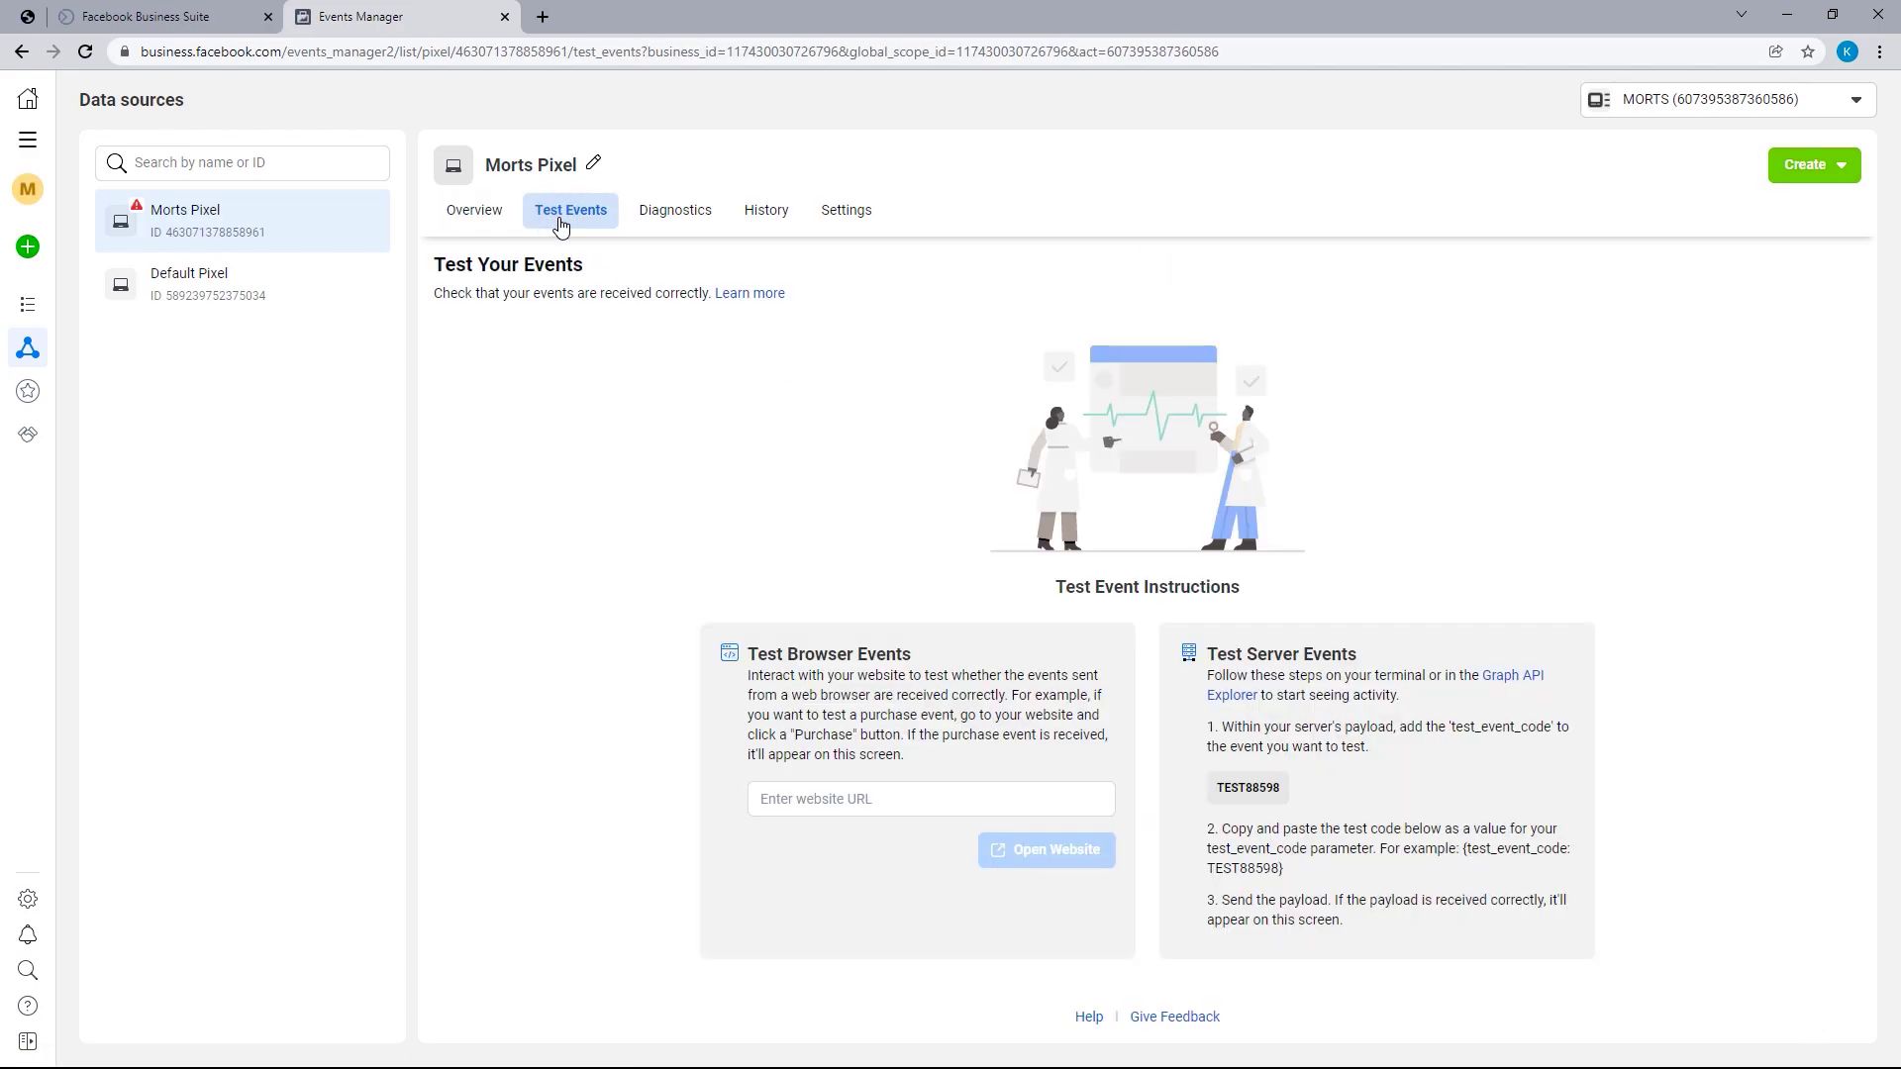
pyautogui.click(778, 798)
pyautogui.rightClick(811, 792)
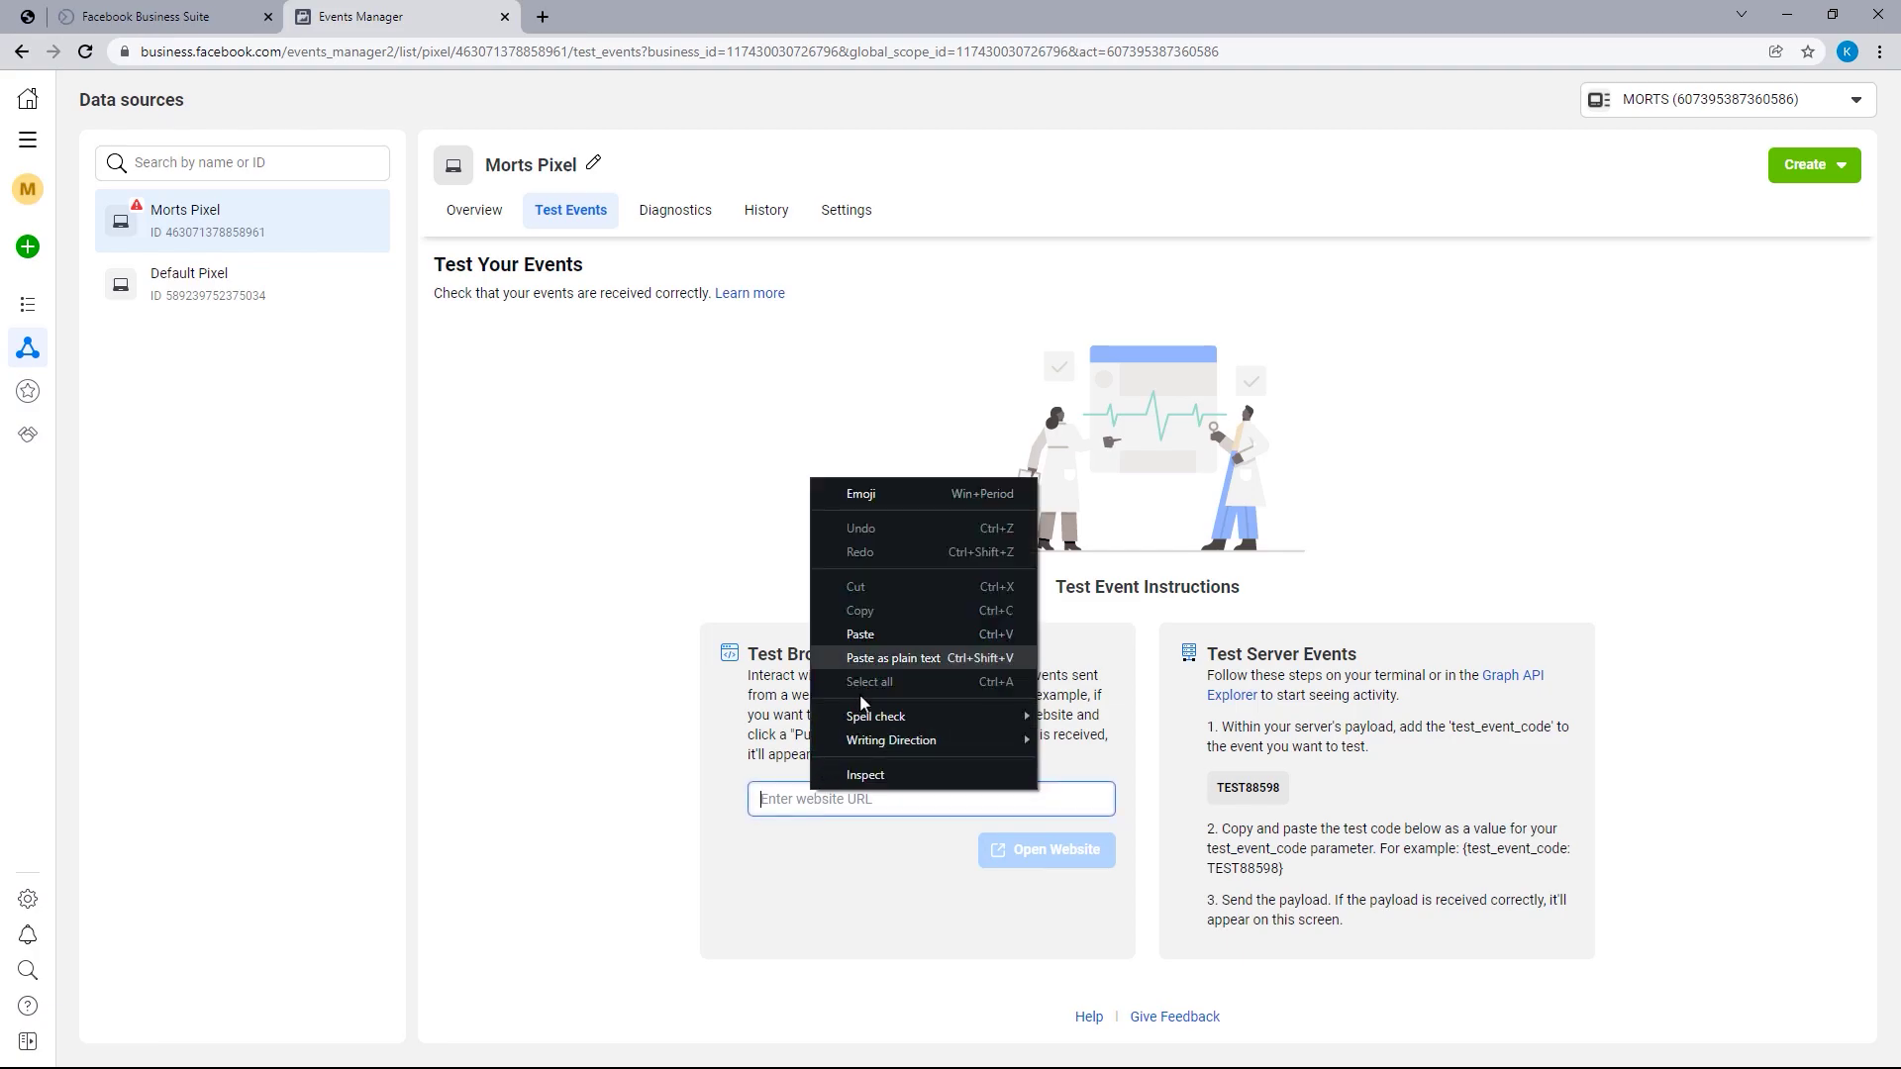
pyautogui.click(892, 634)
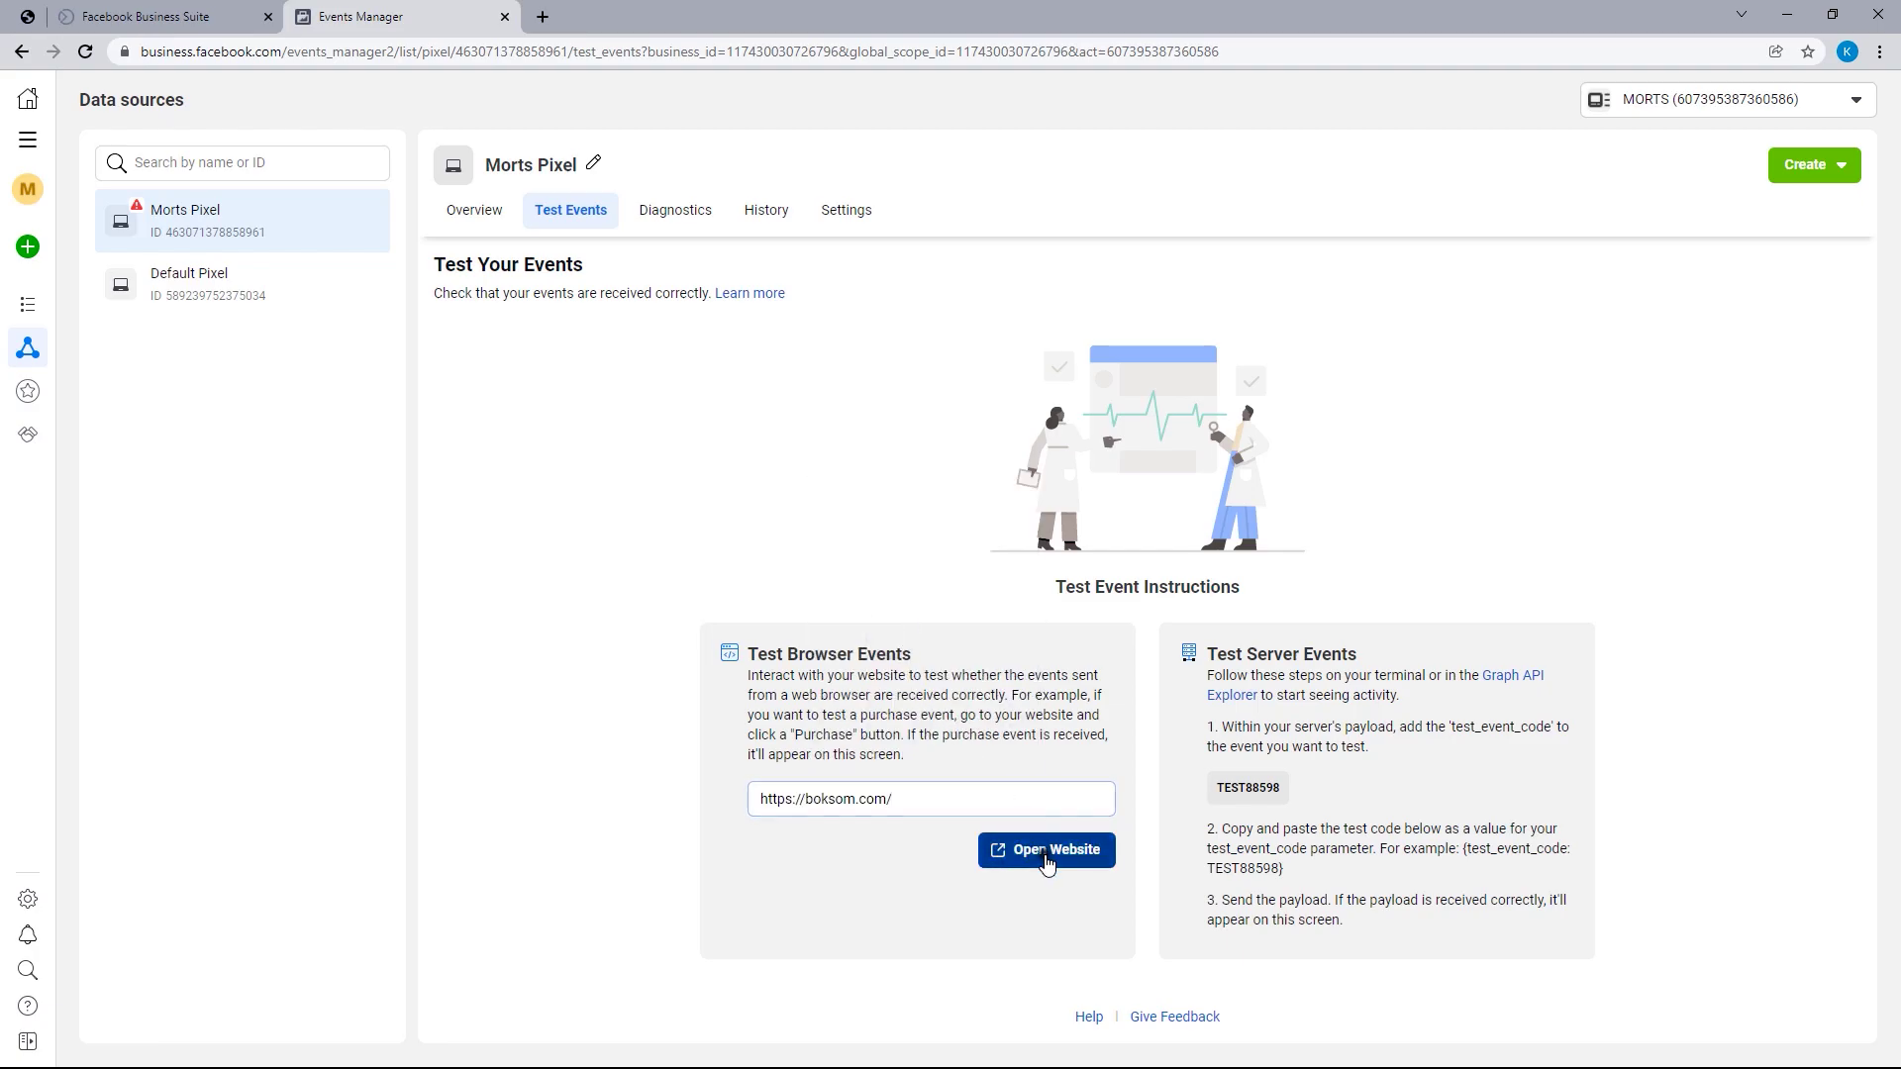
pyautogui.click(1048, 863)
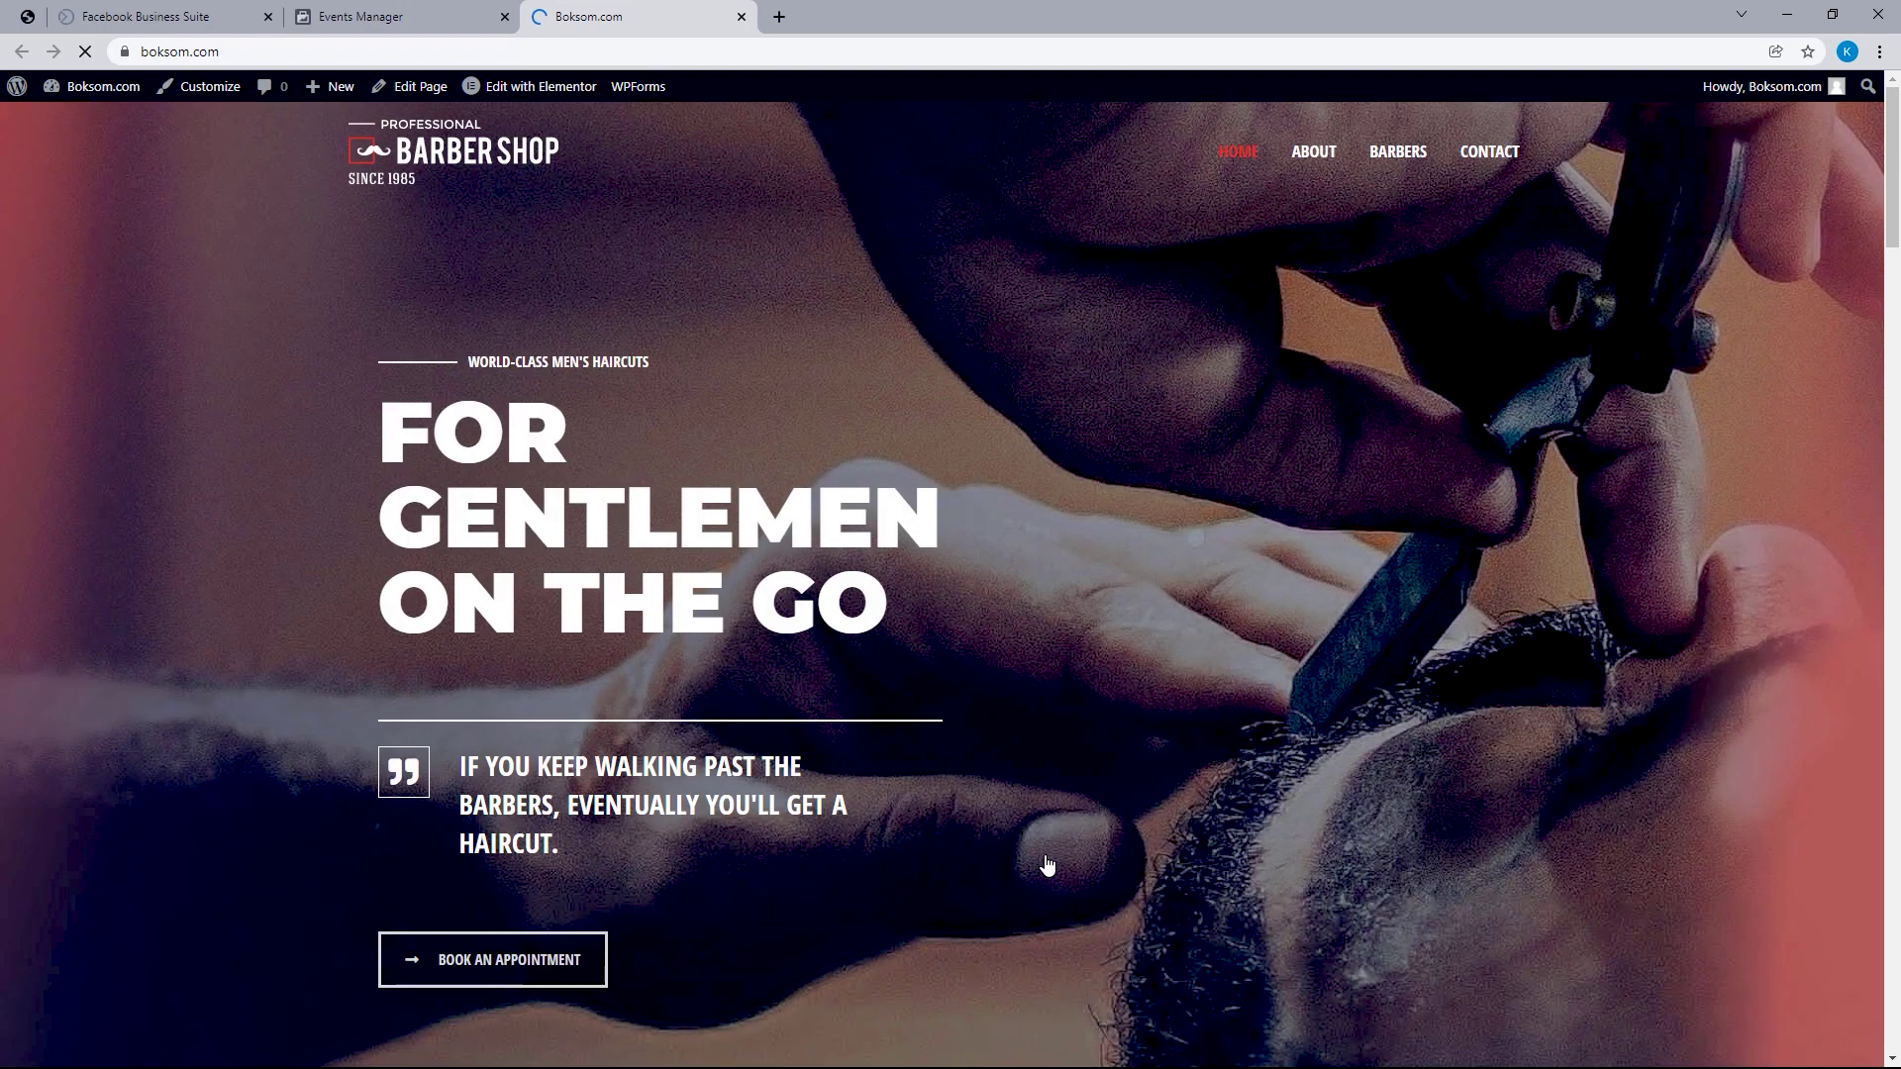
# - Google 'Facebook Pixel Helper' in a new tab and open its Chrome Web Store result
pyautogui.click(780, 17)
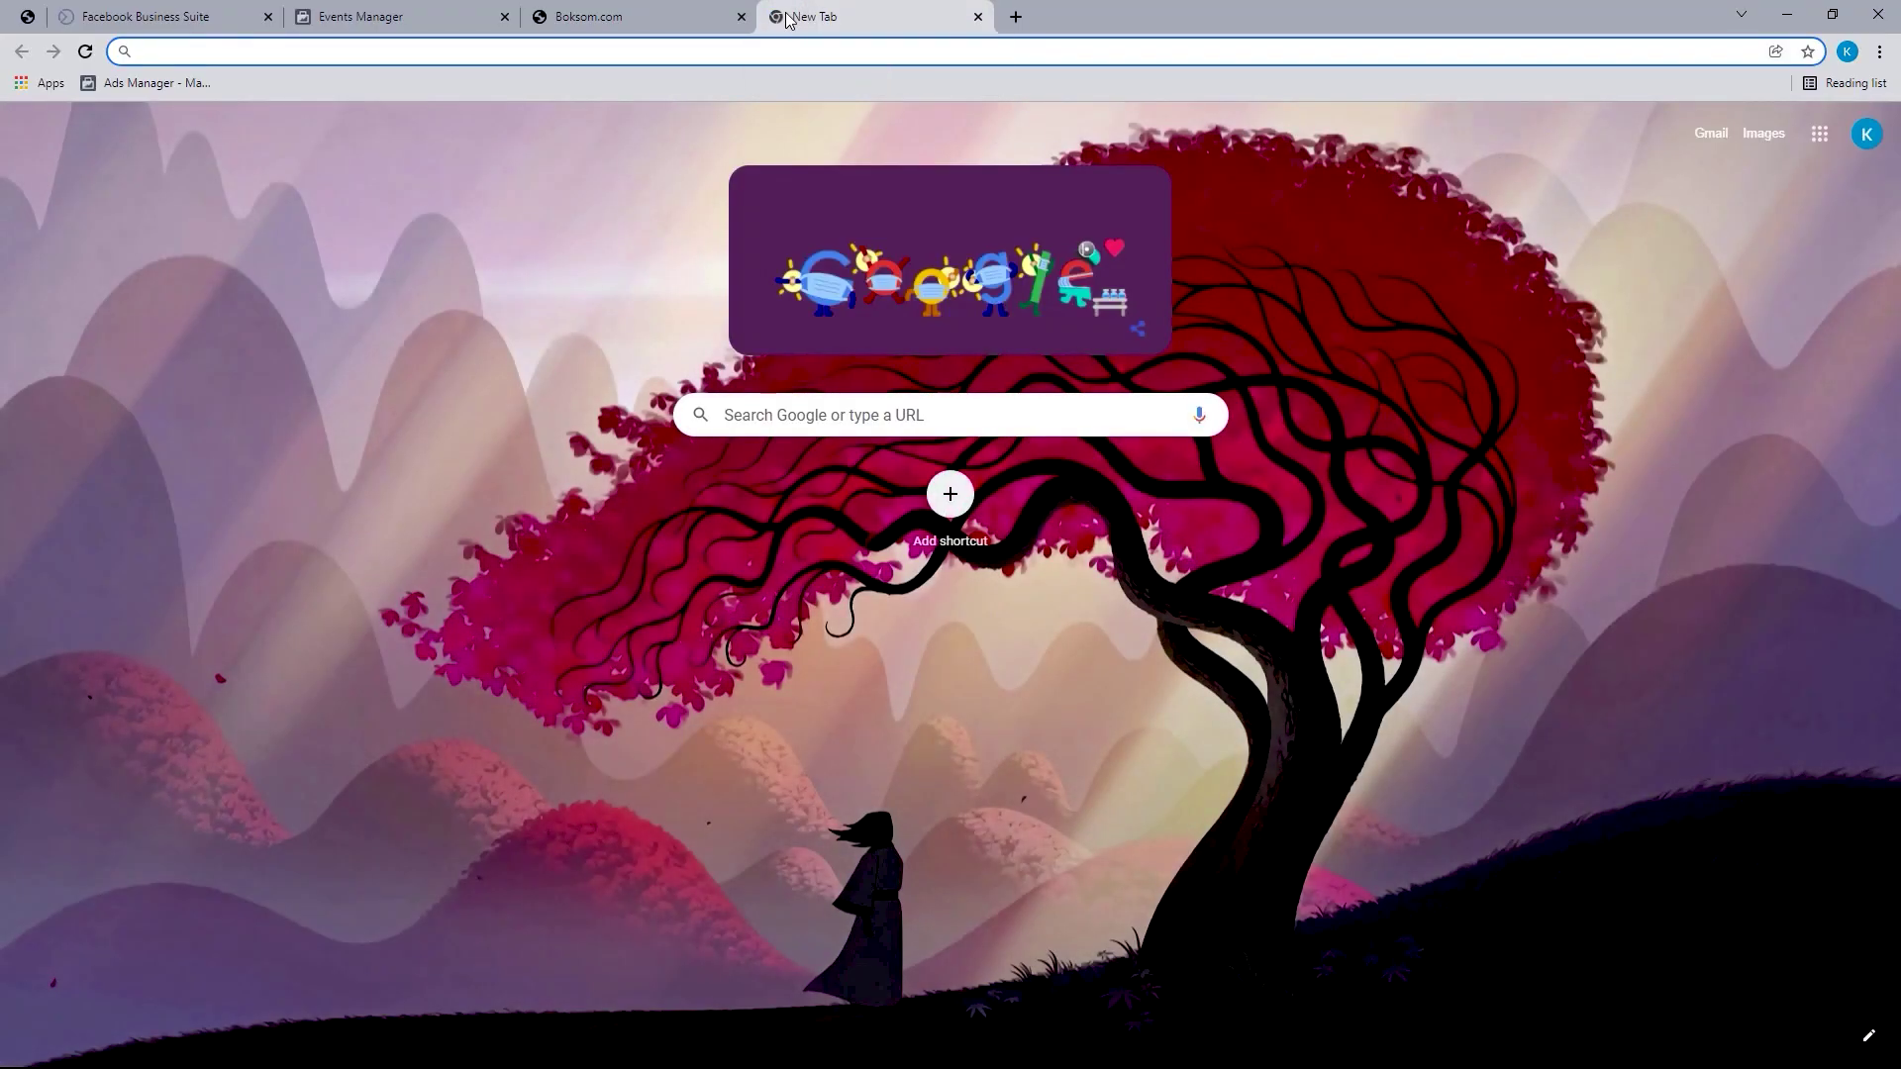
pyautogui.click(798, 417)
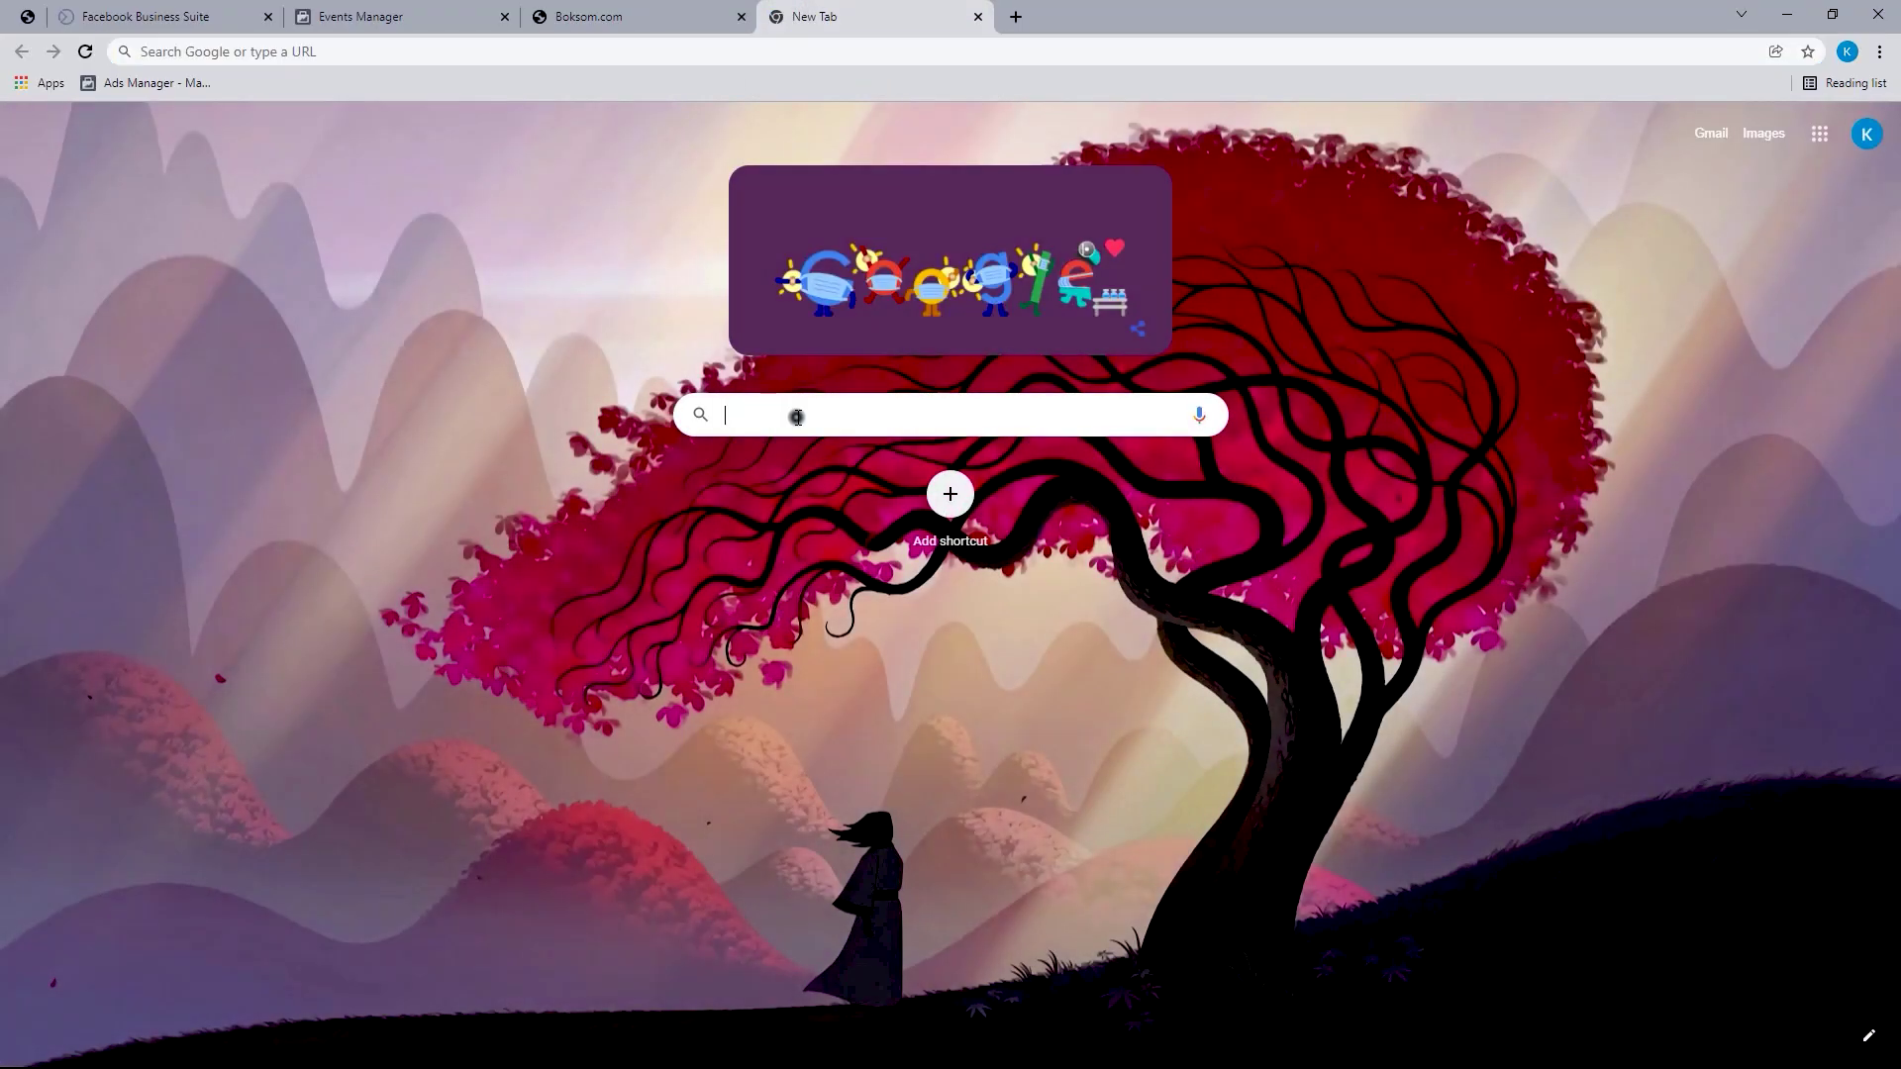
pyautogui.write('Facebook')
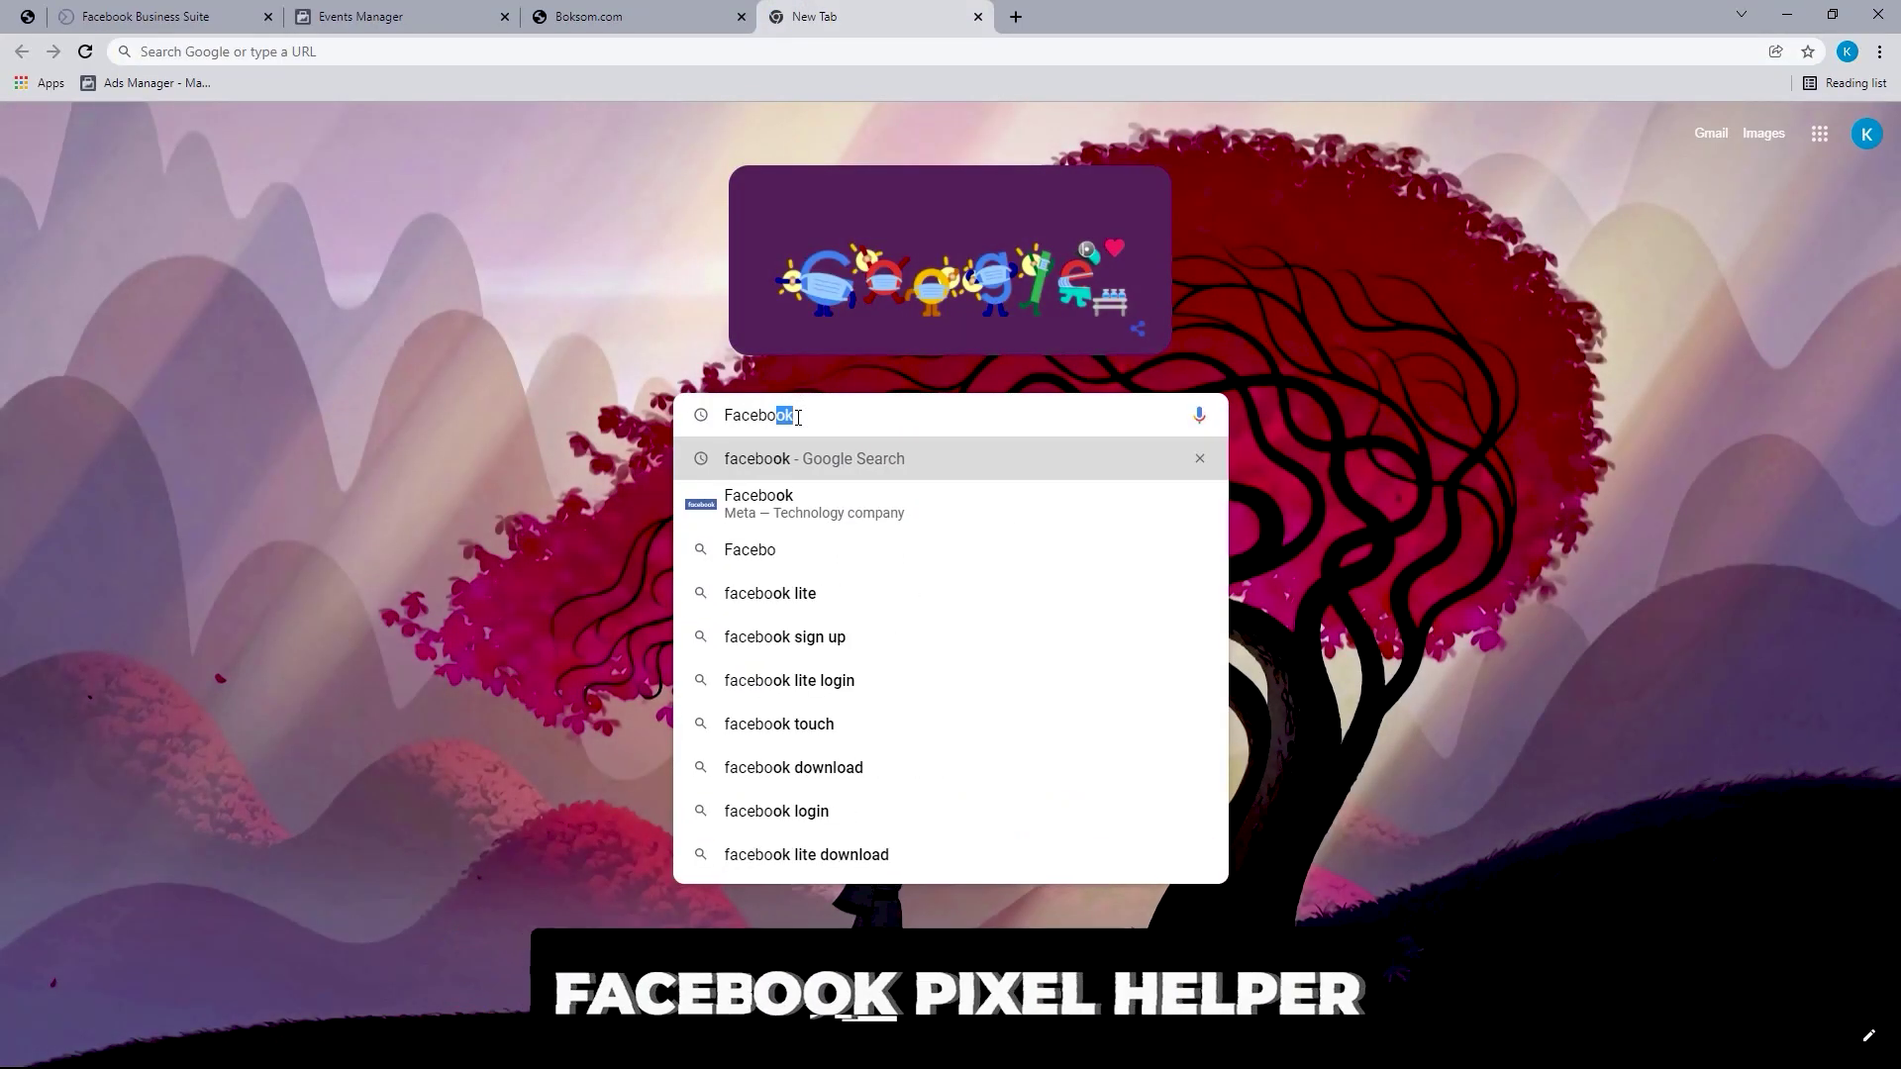
pyautogui.write(' Pixel Helper')
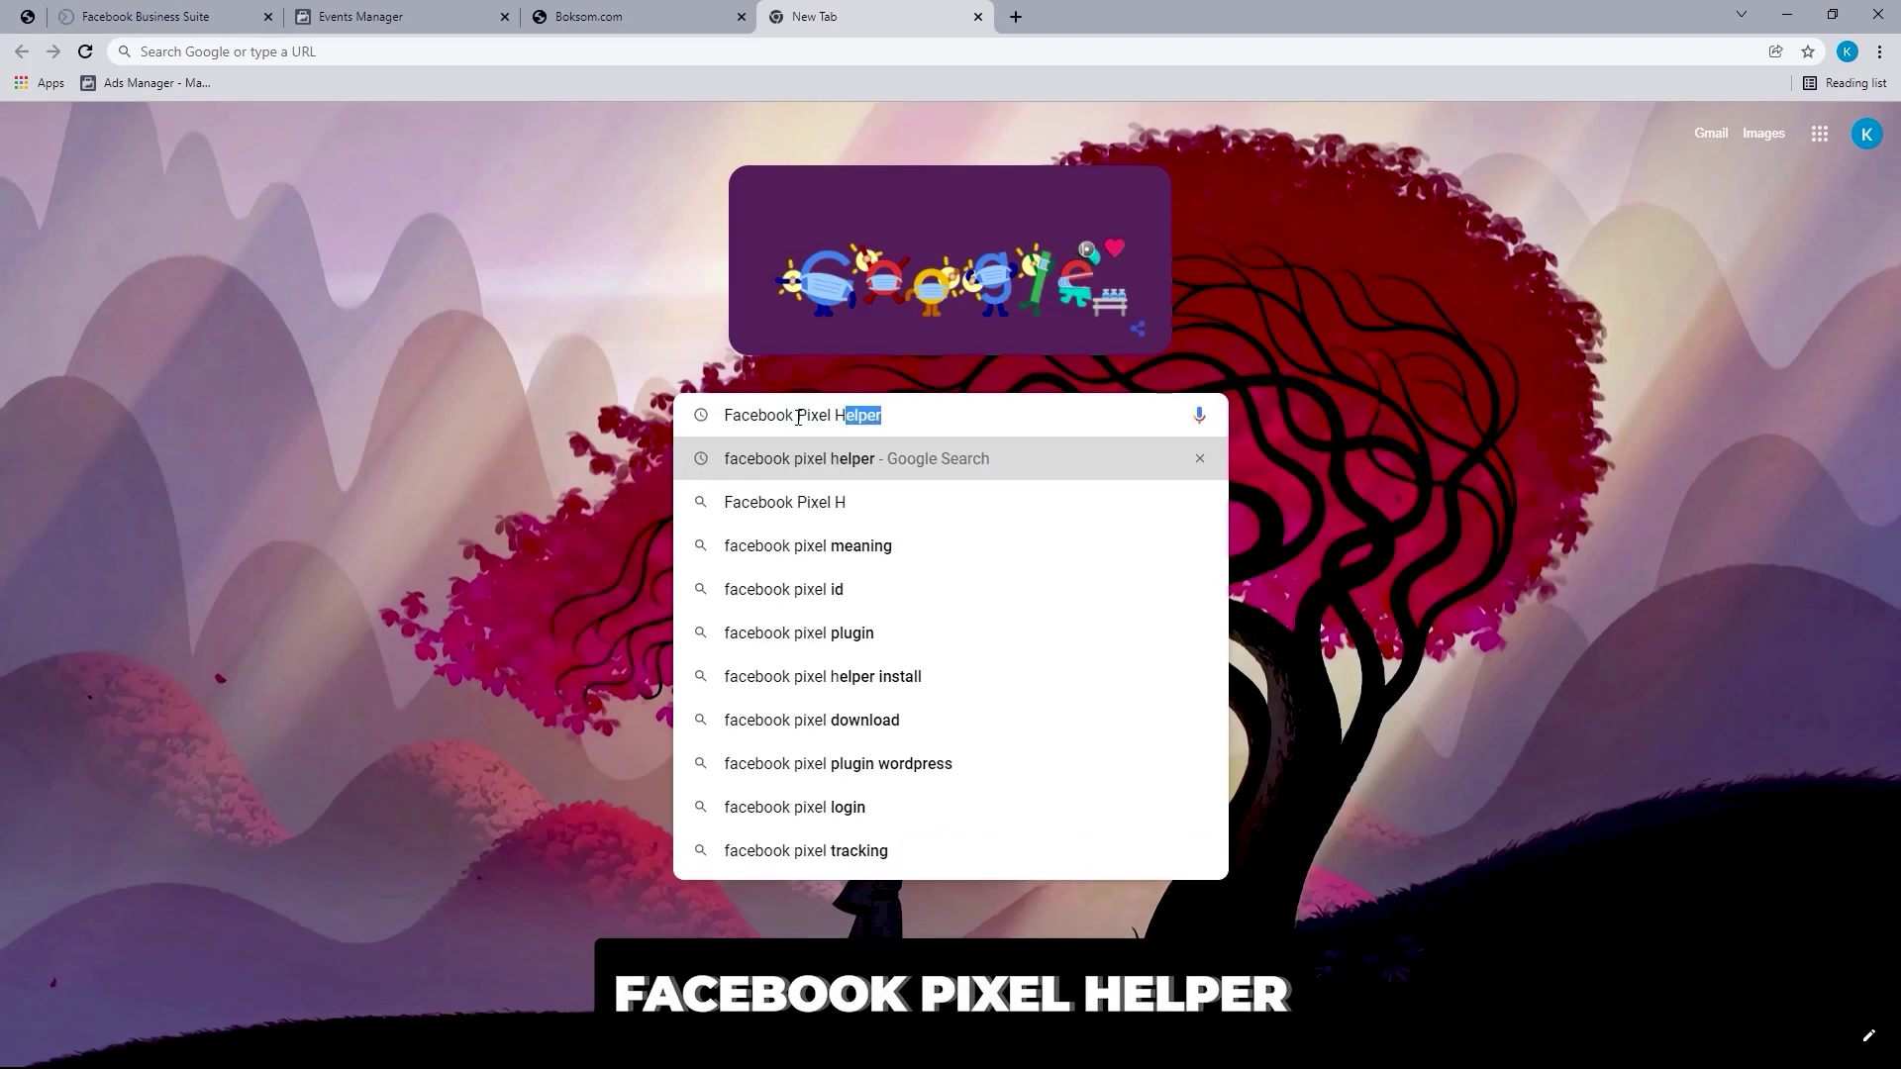
pyautogui.press('Return')
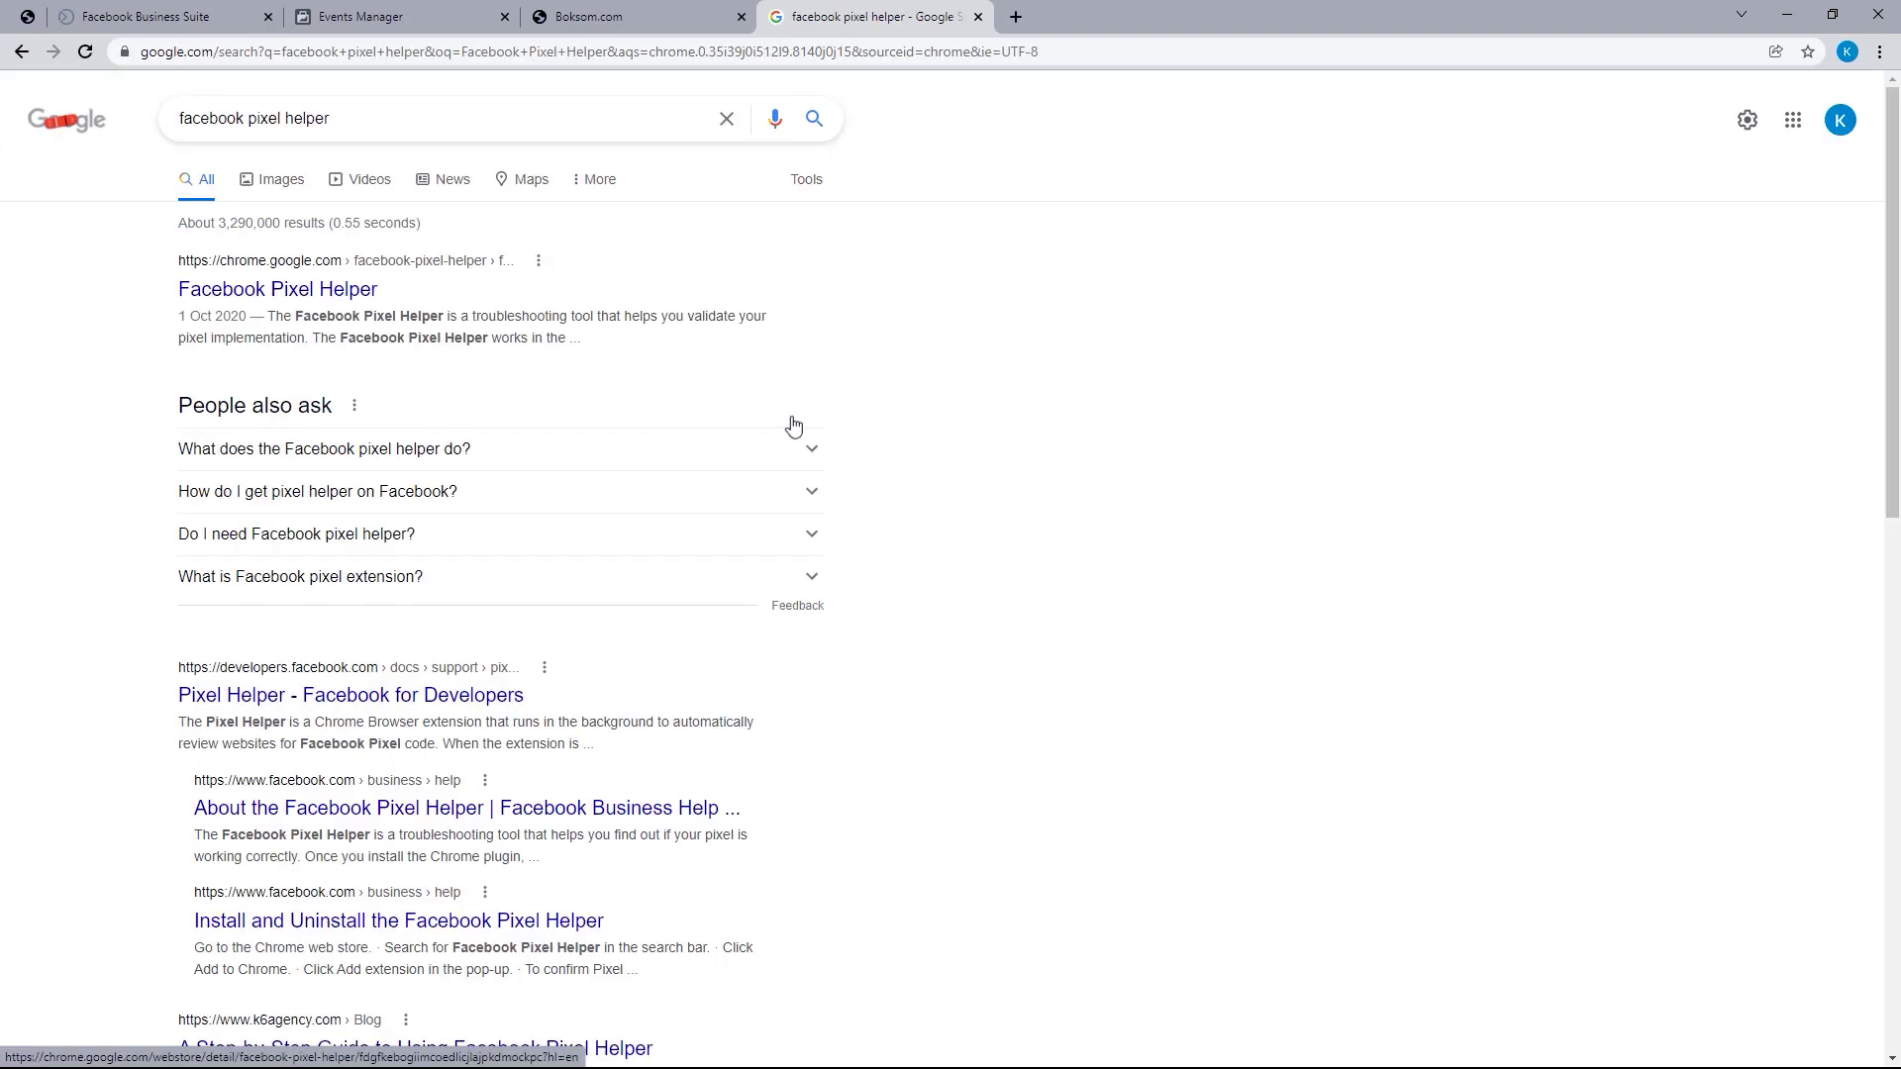
pyautogui.click(245, 290)
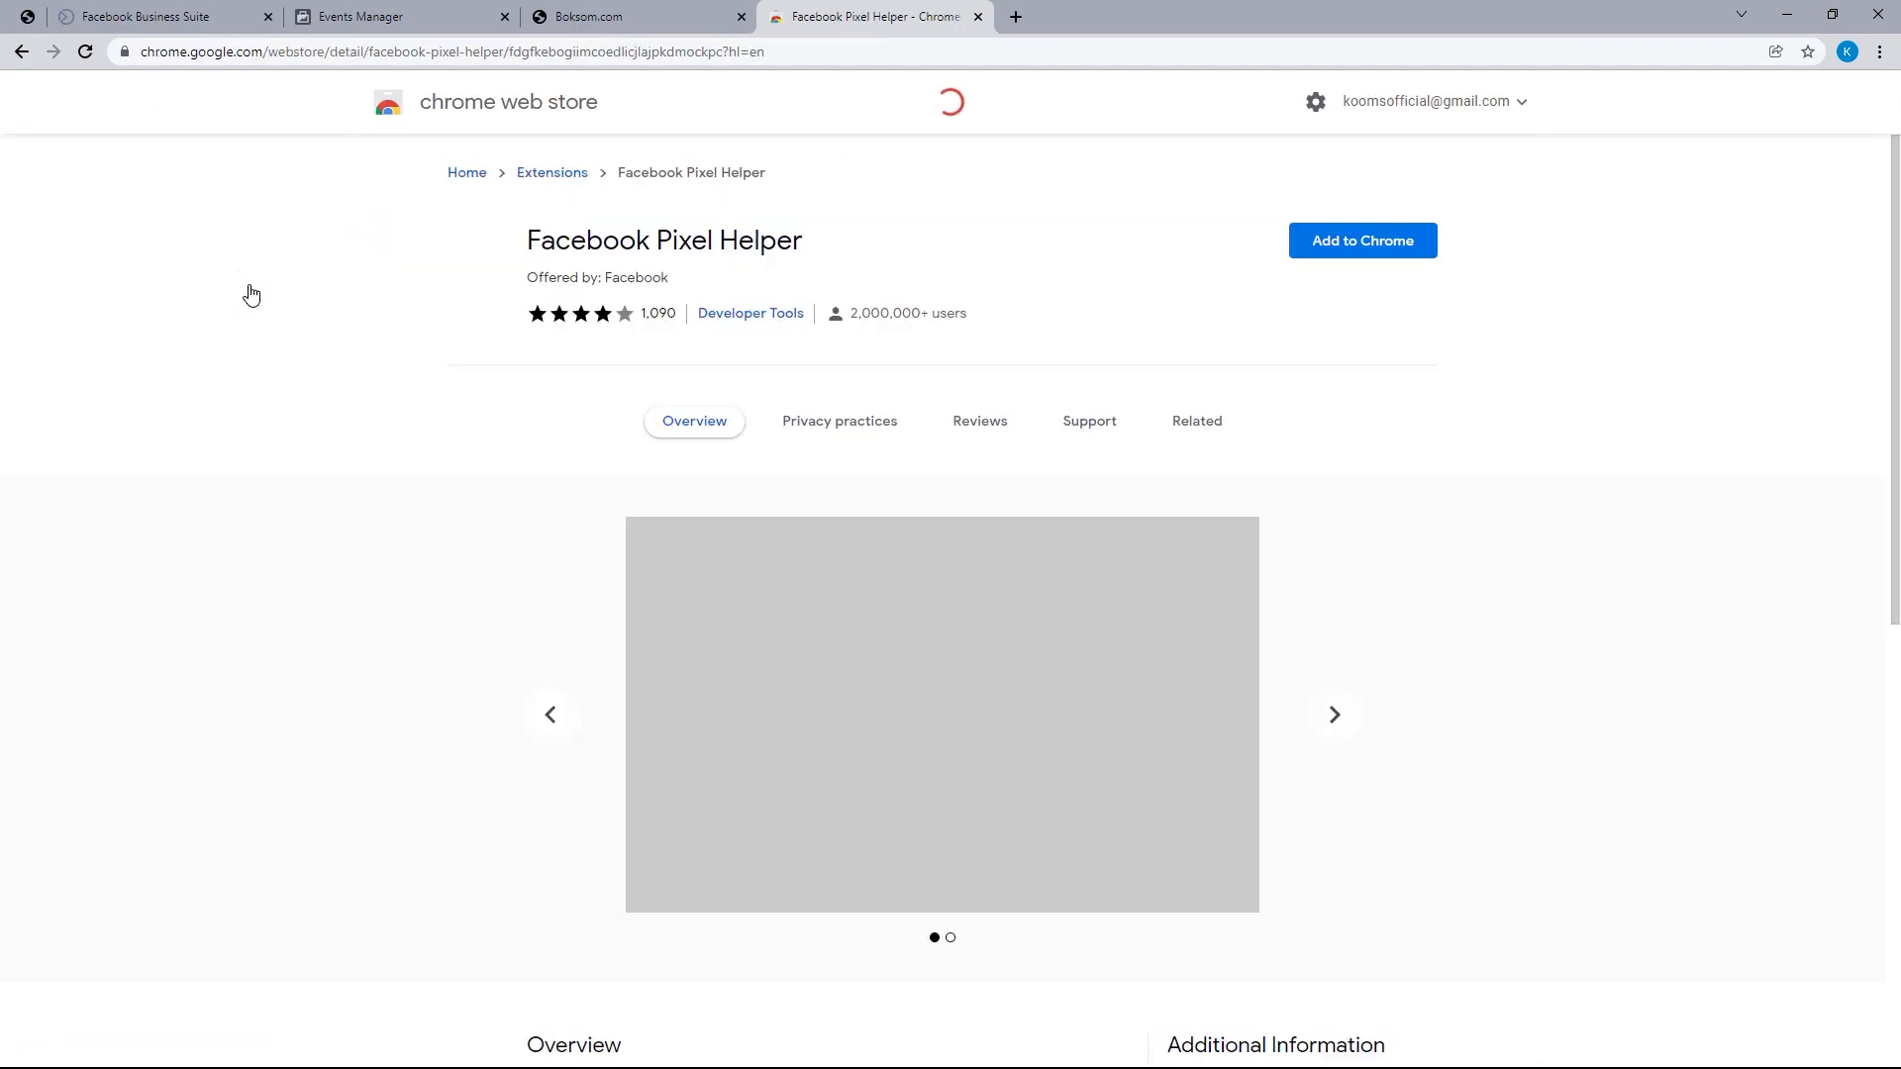
# - Add the Facebook Pixel Helper extension to Chrome, pin it, and return to the Boksom.com tab
pyautogui.click(1353, 252)
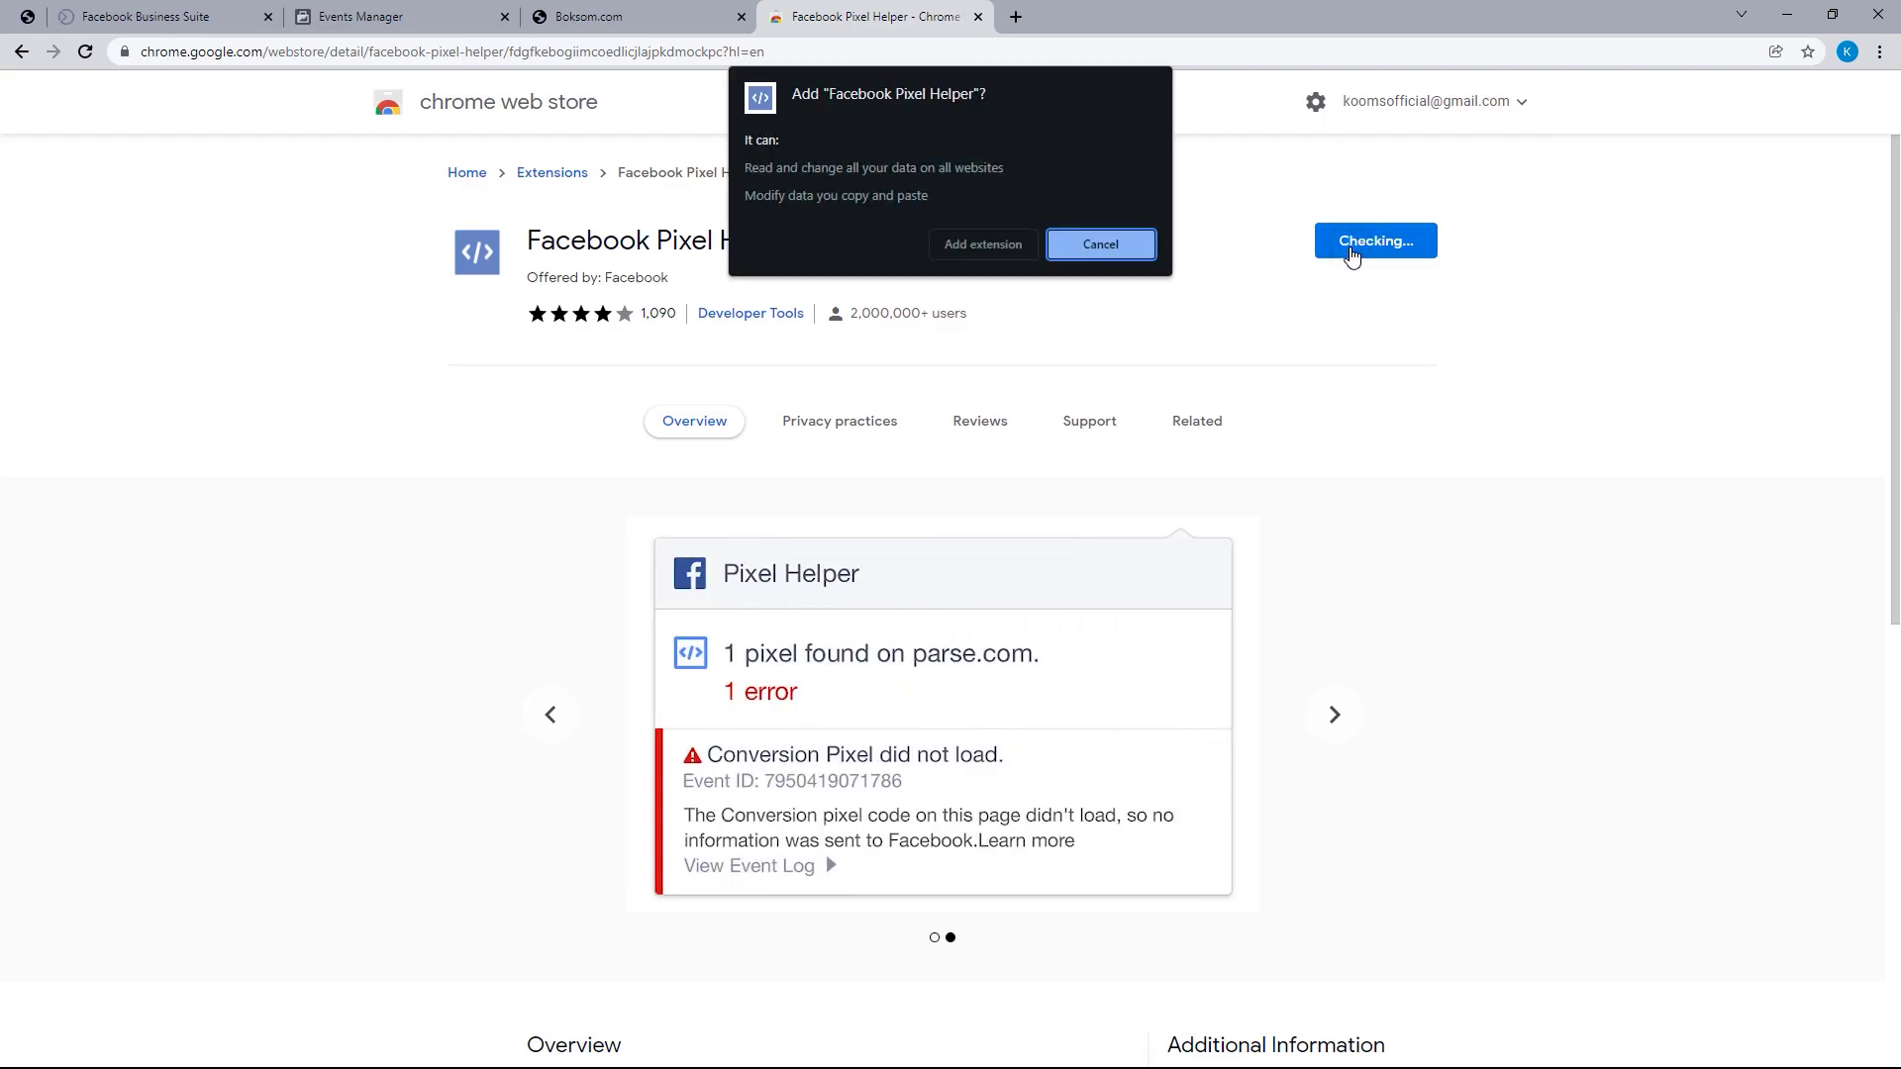
pyautogui.click(983, 246)
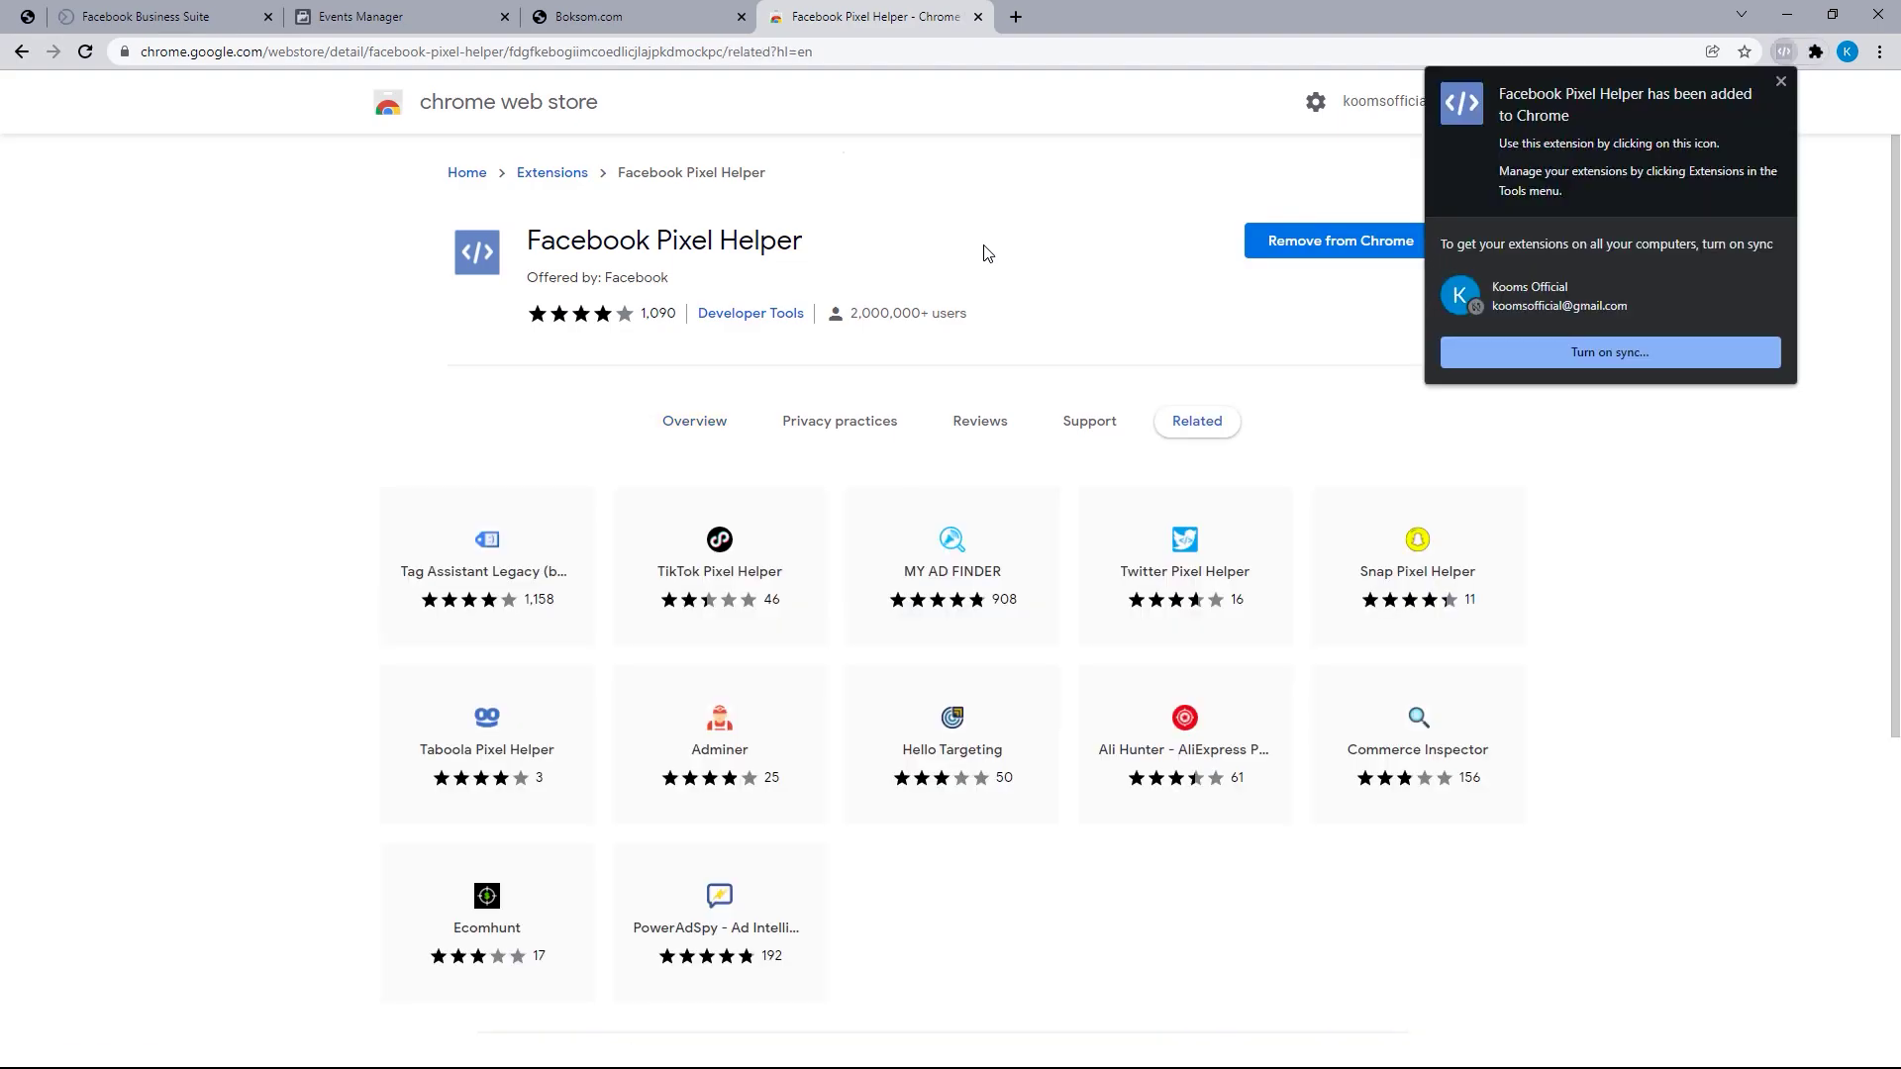
pyautogui.click(1815, 54)
pyautogui.click(1815, 53)
pyautogui.click(1815, 53)
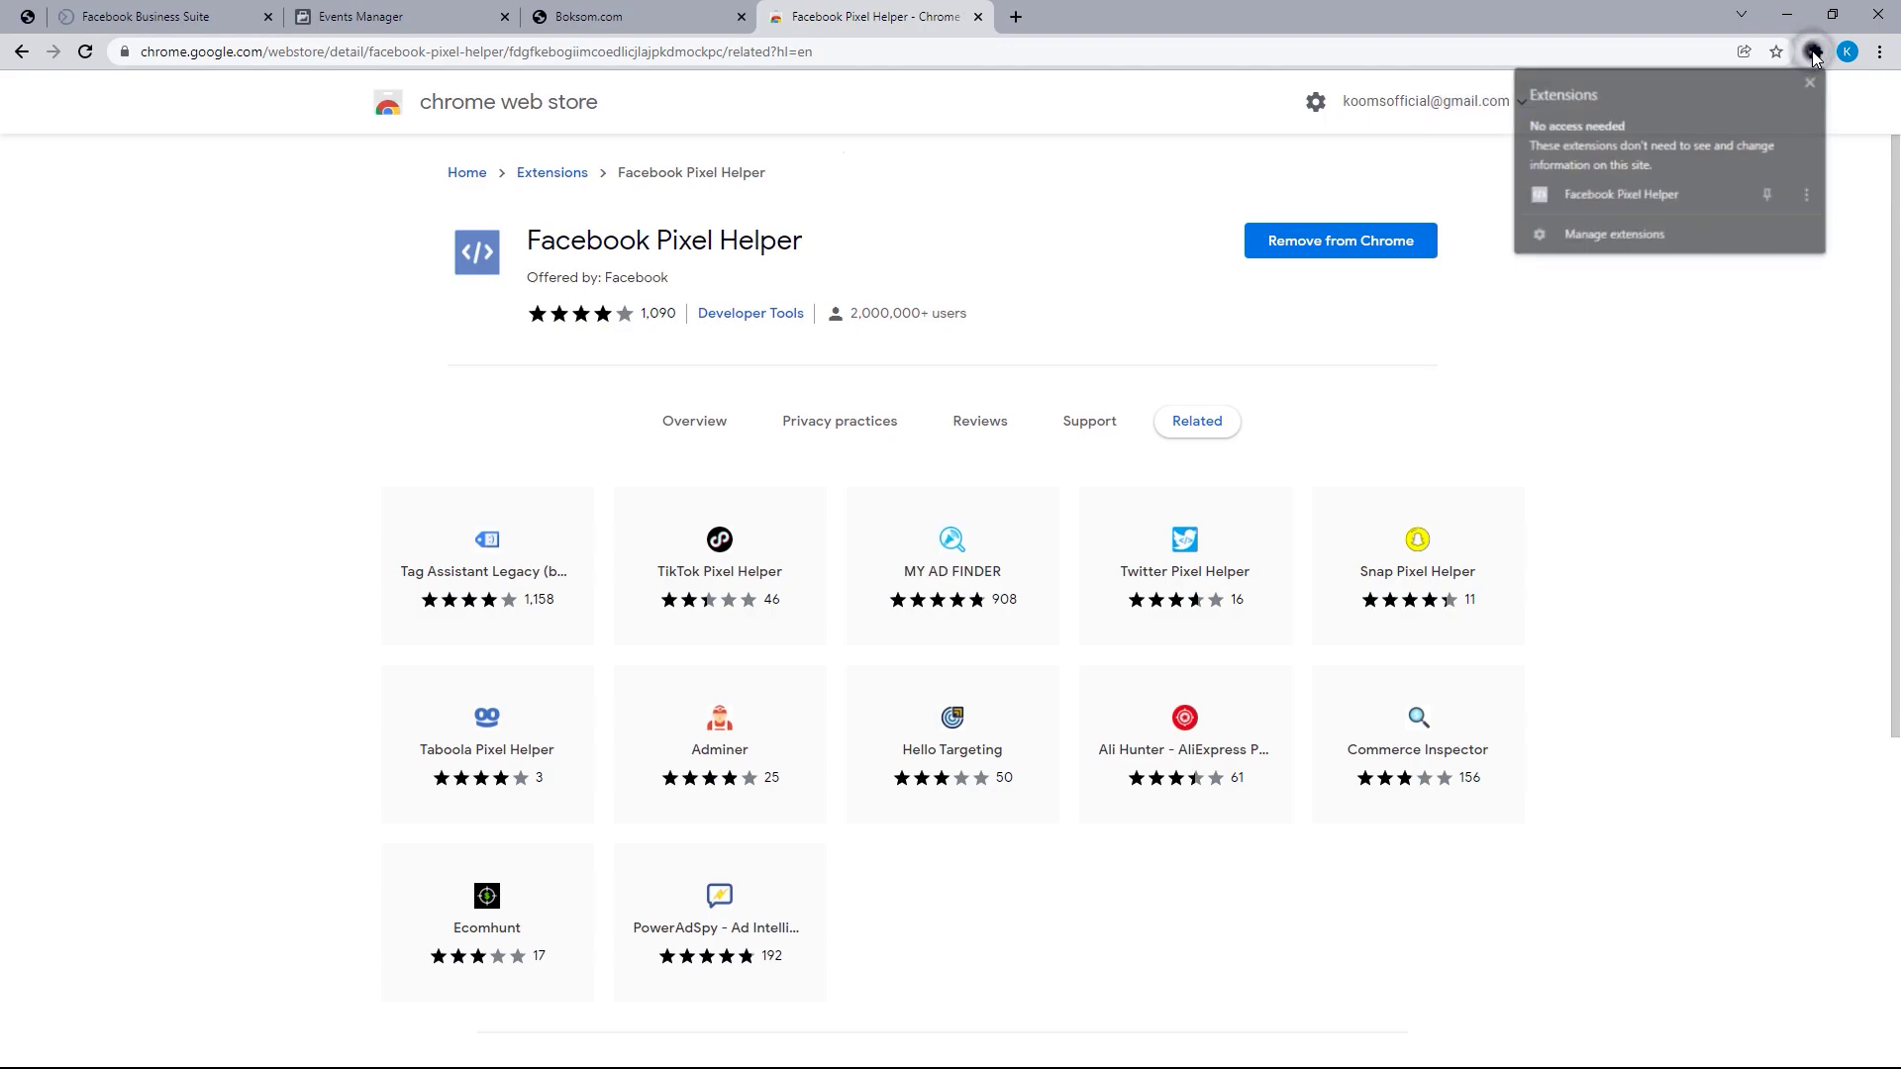
pyautogui.click(1767, 195)
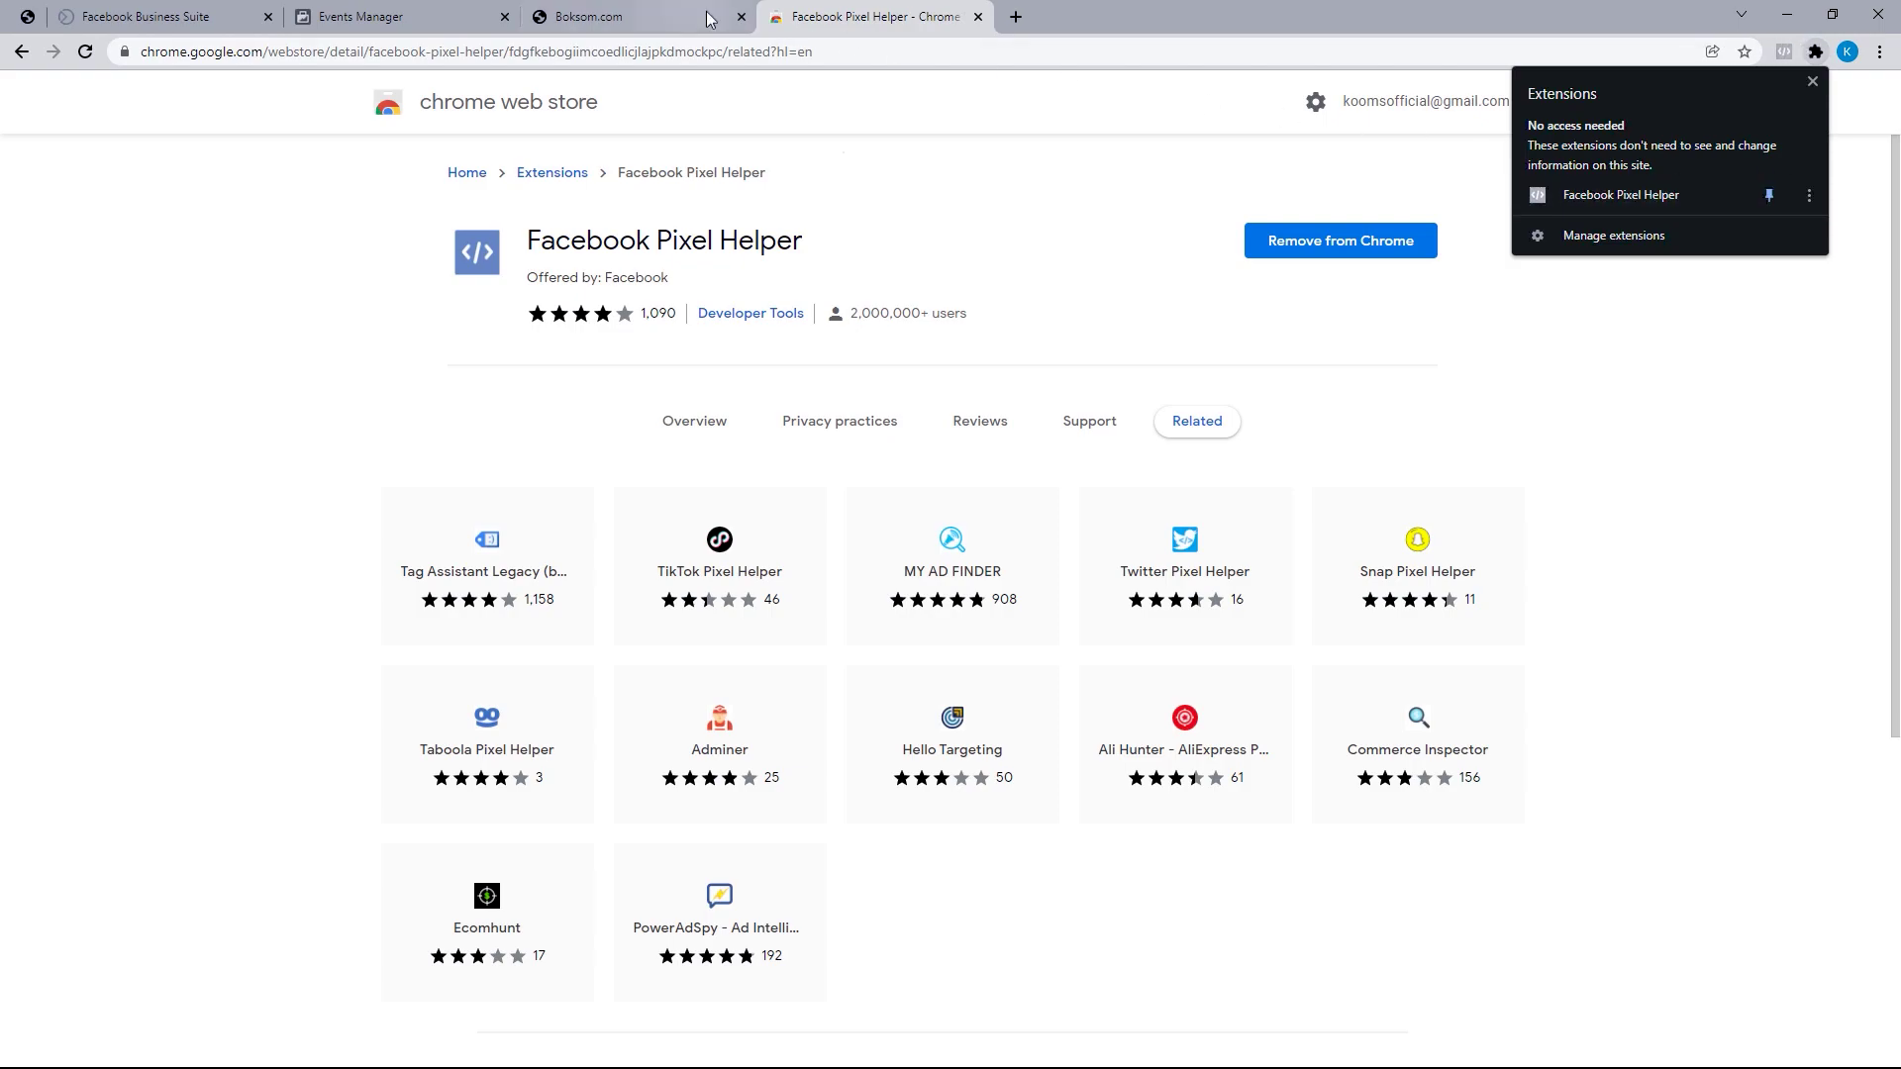
pyautogui.click(644, 9)
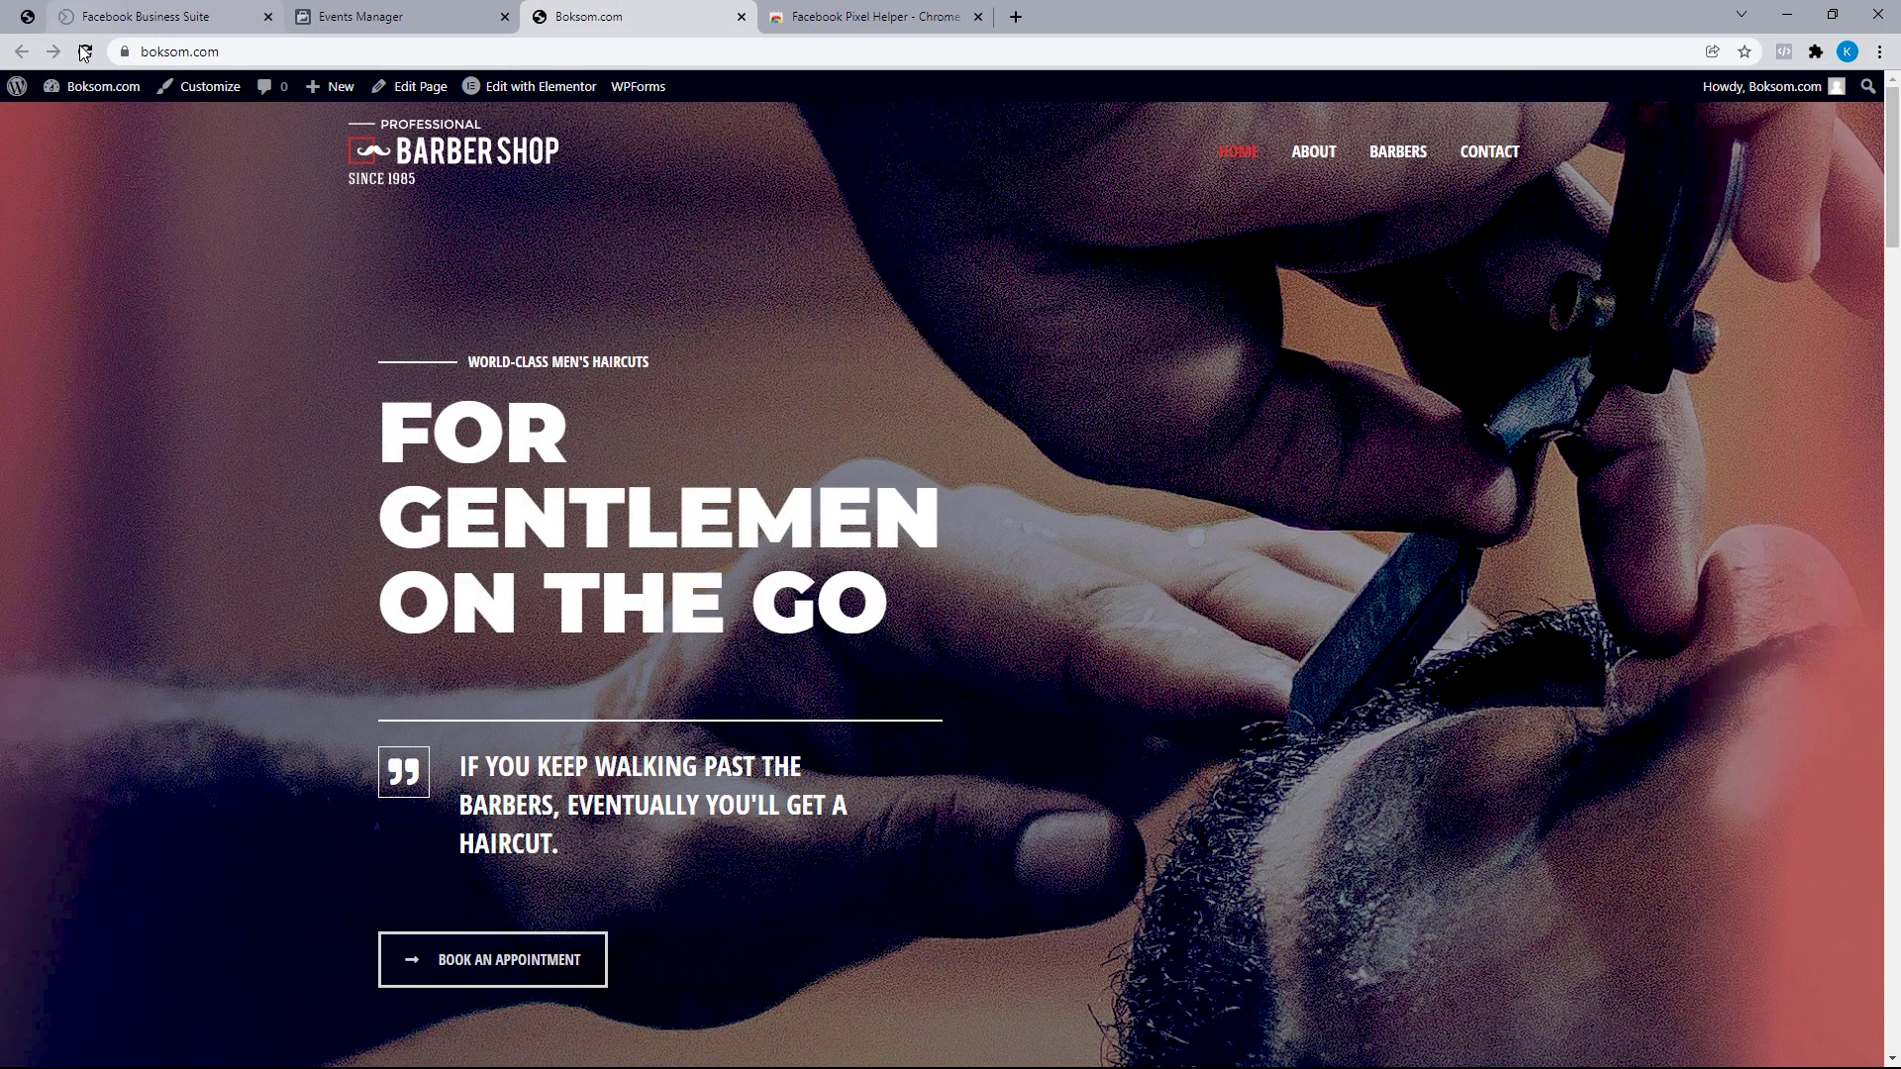
# - Reload boksom.com and verify Pixel Helper shows Morts Pixel firing a PageView event
pyautogui.click(81, 47)
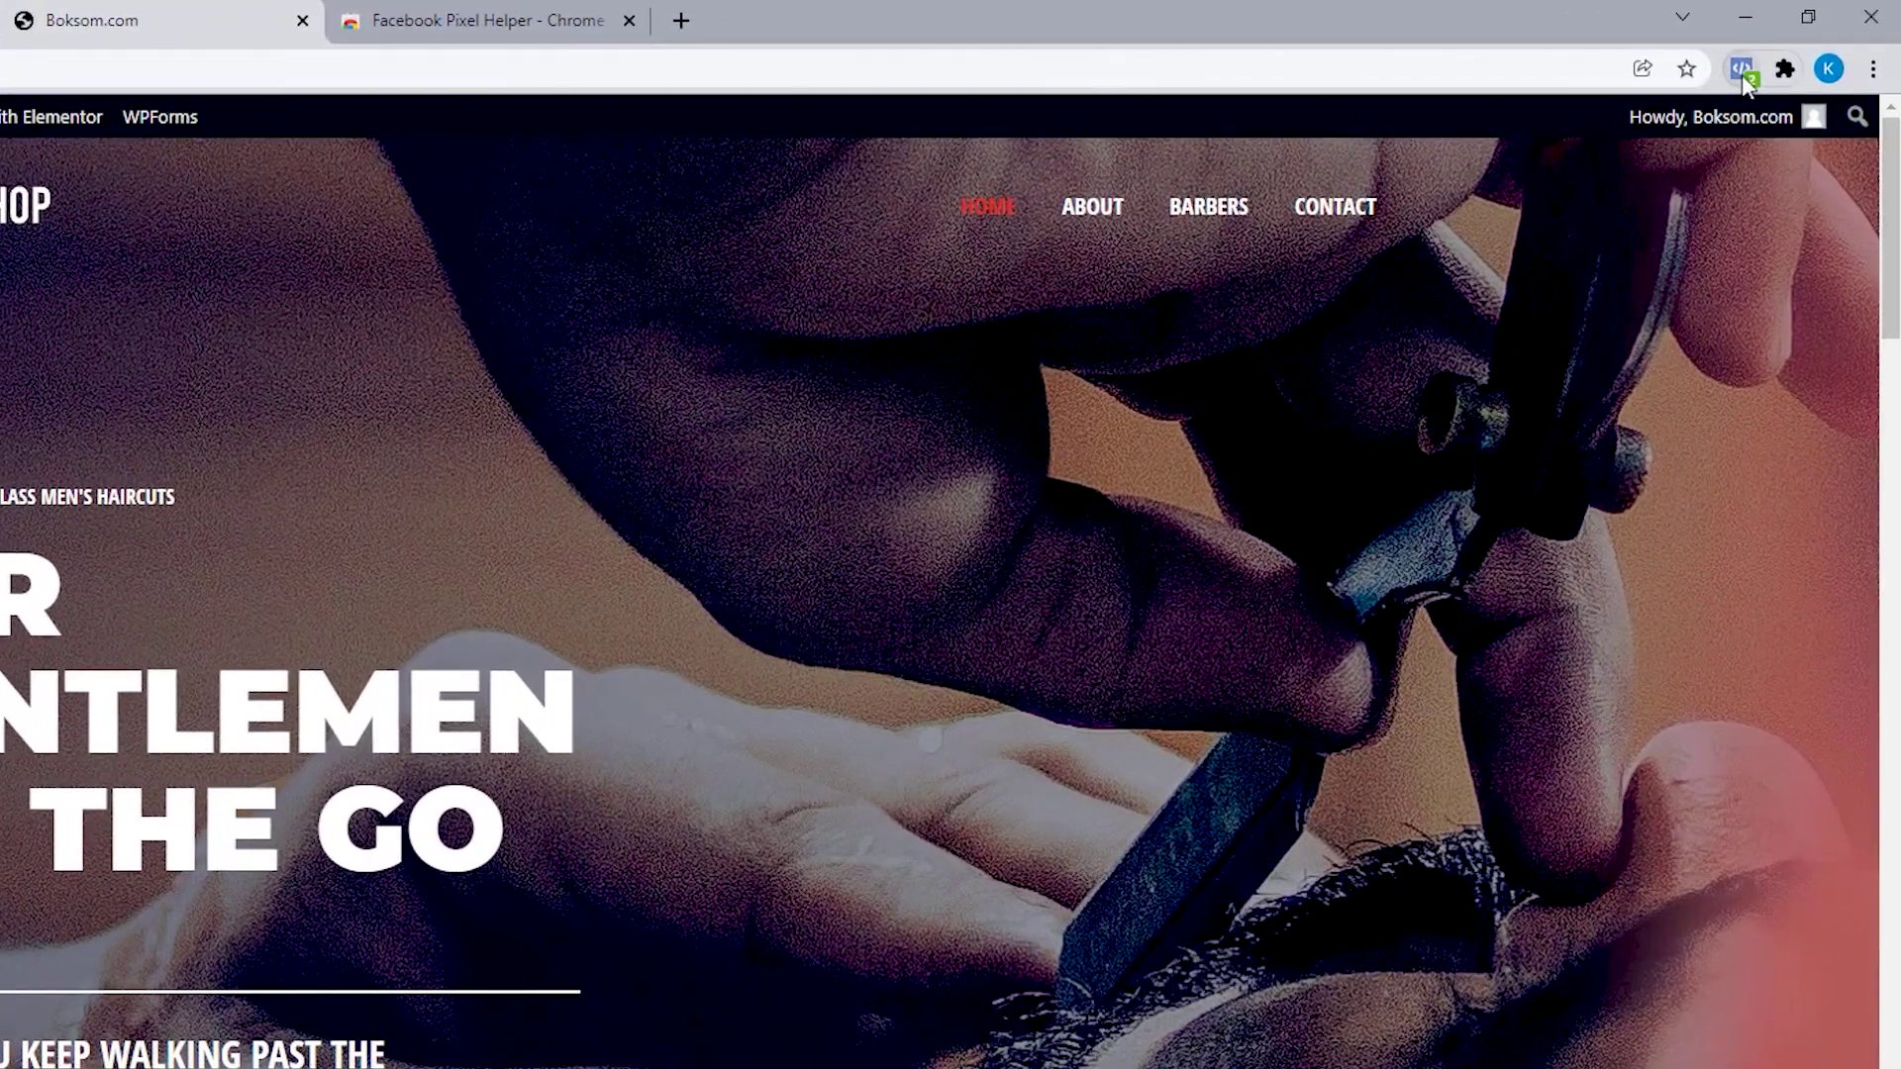
pyautogui.click(1743, 70)
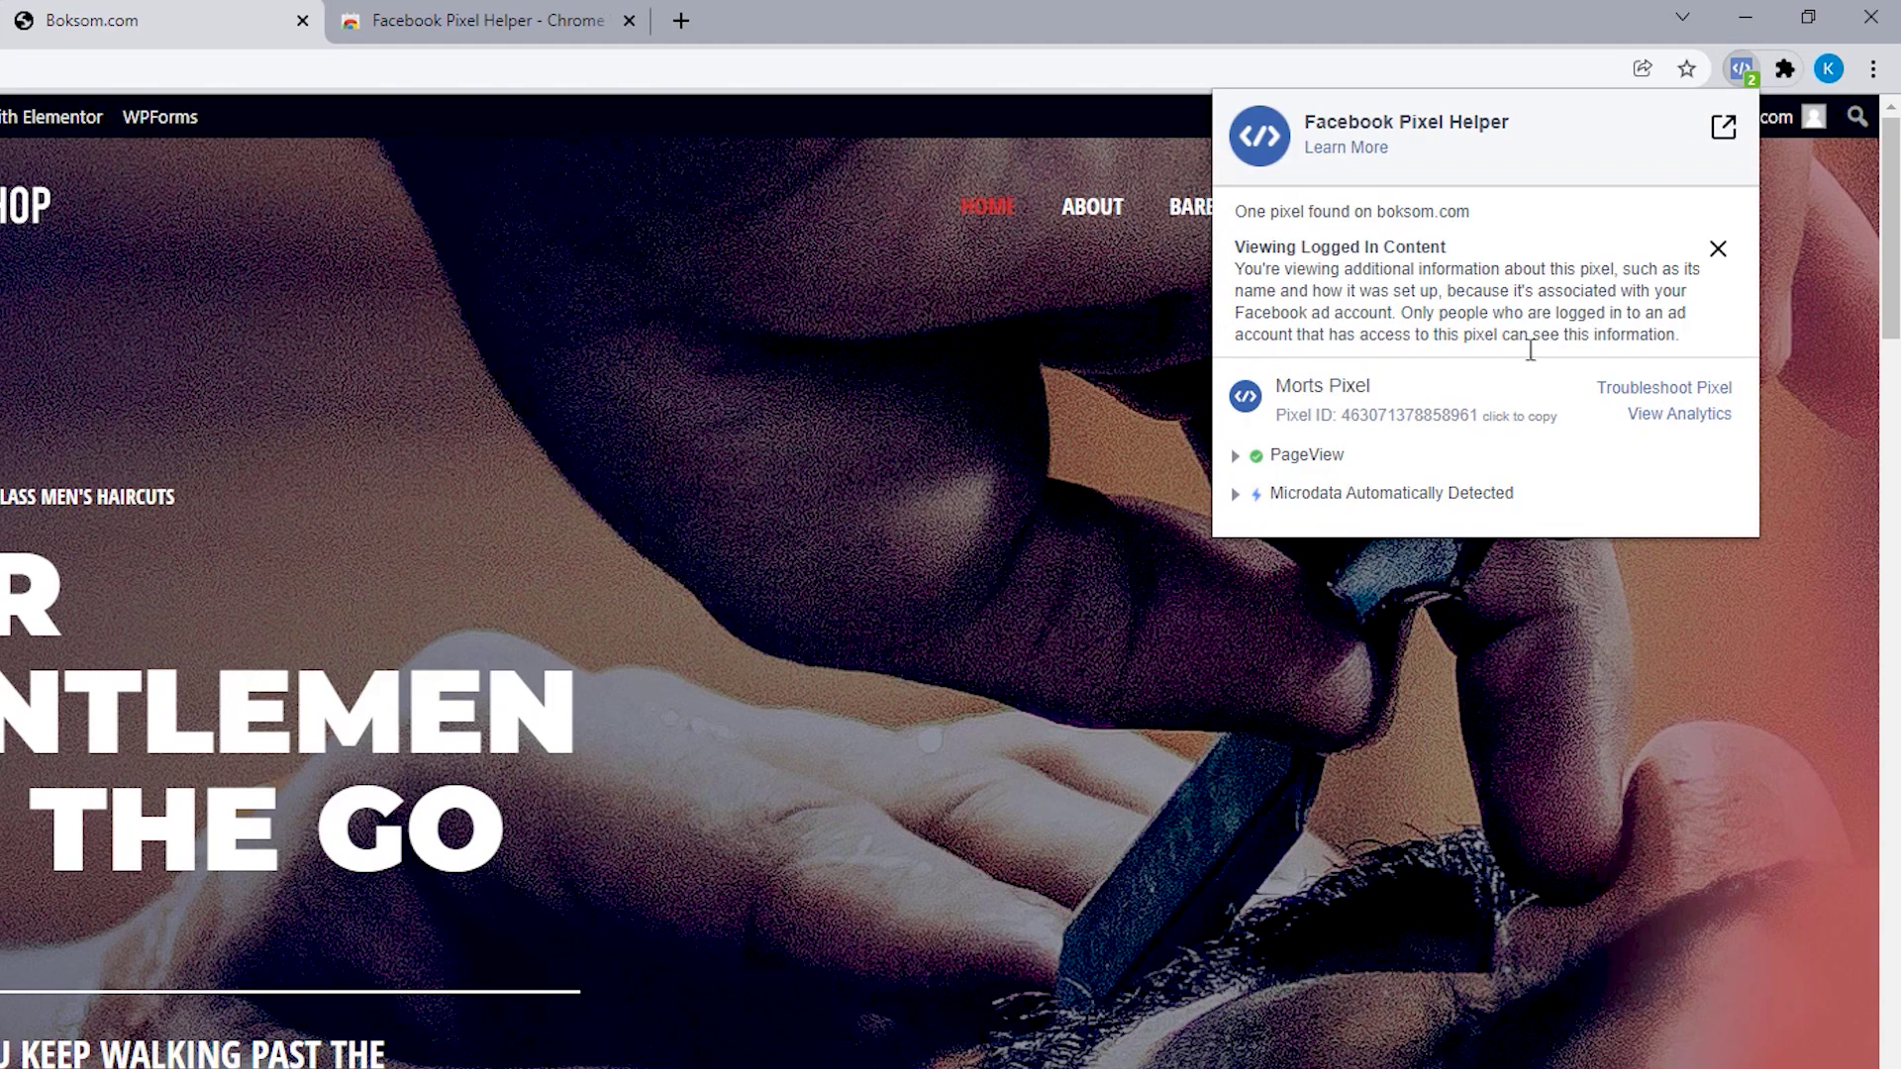
pyautogui.moveTo(1478, 414); pyautogui.dragTo(1346, 424)
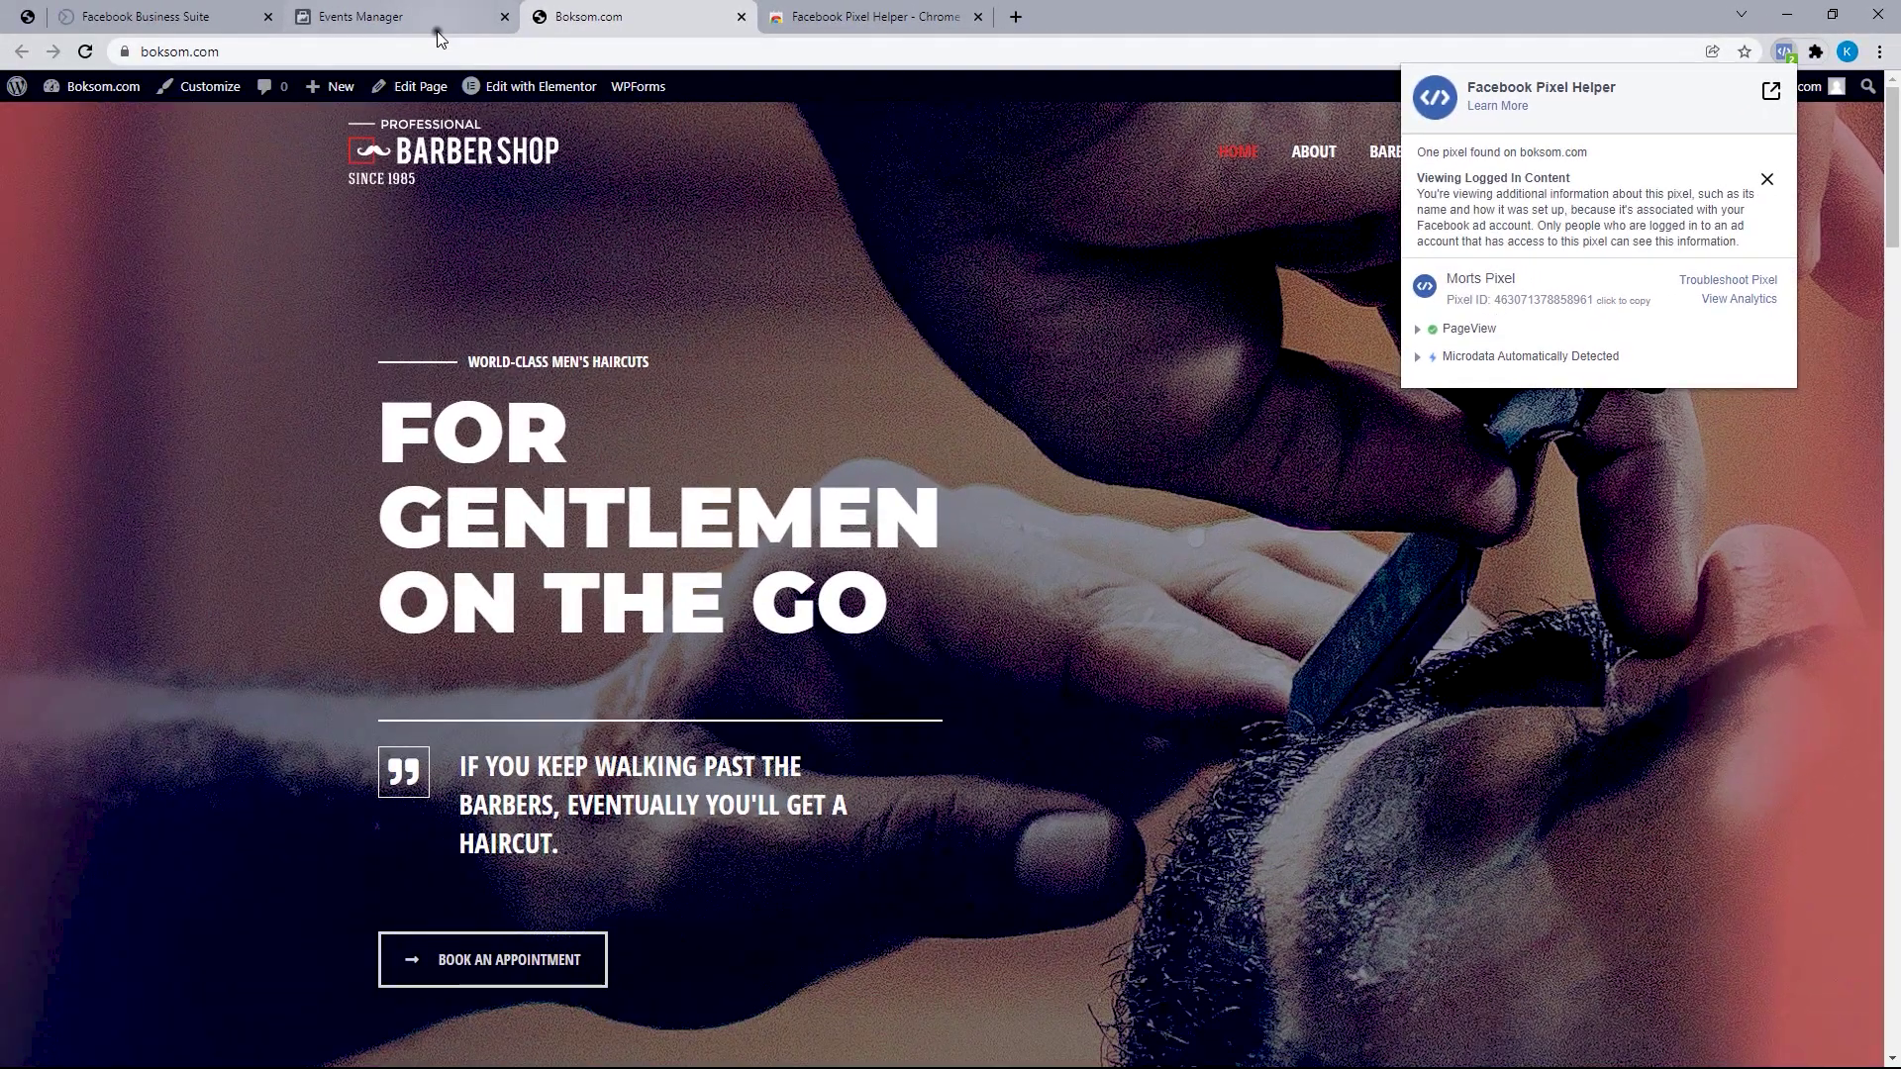
pyautogui.click(436, 32)
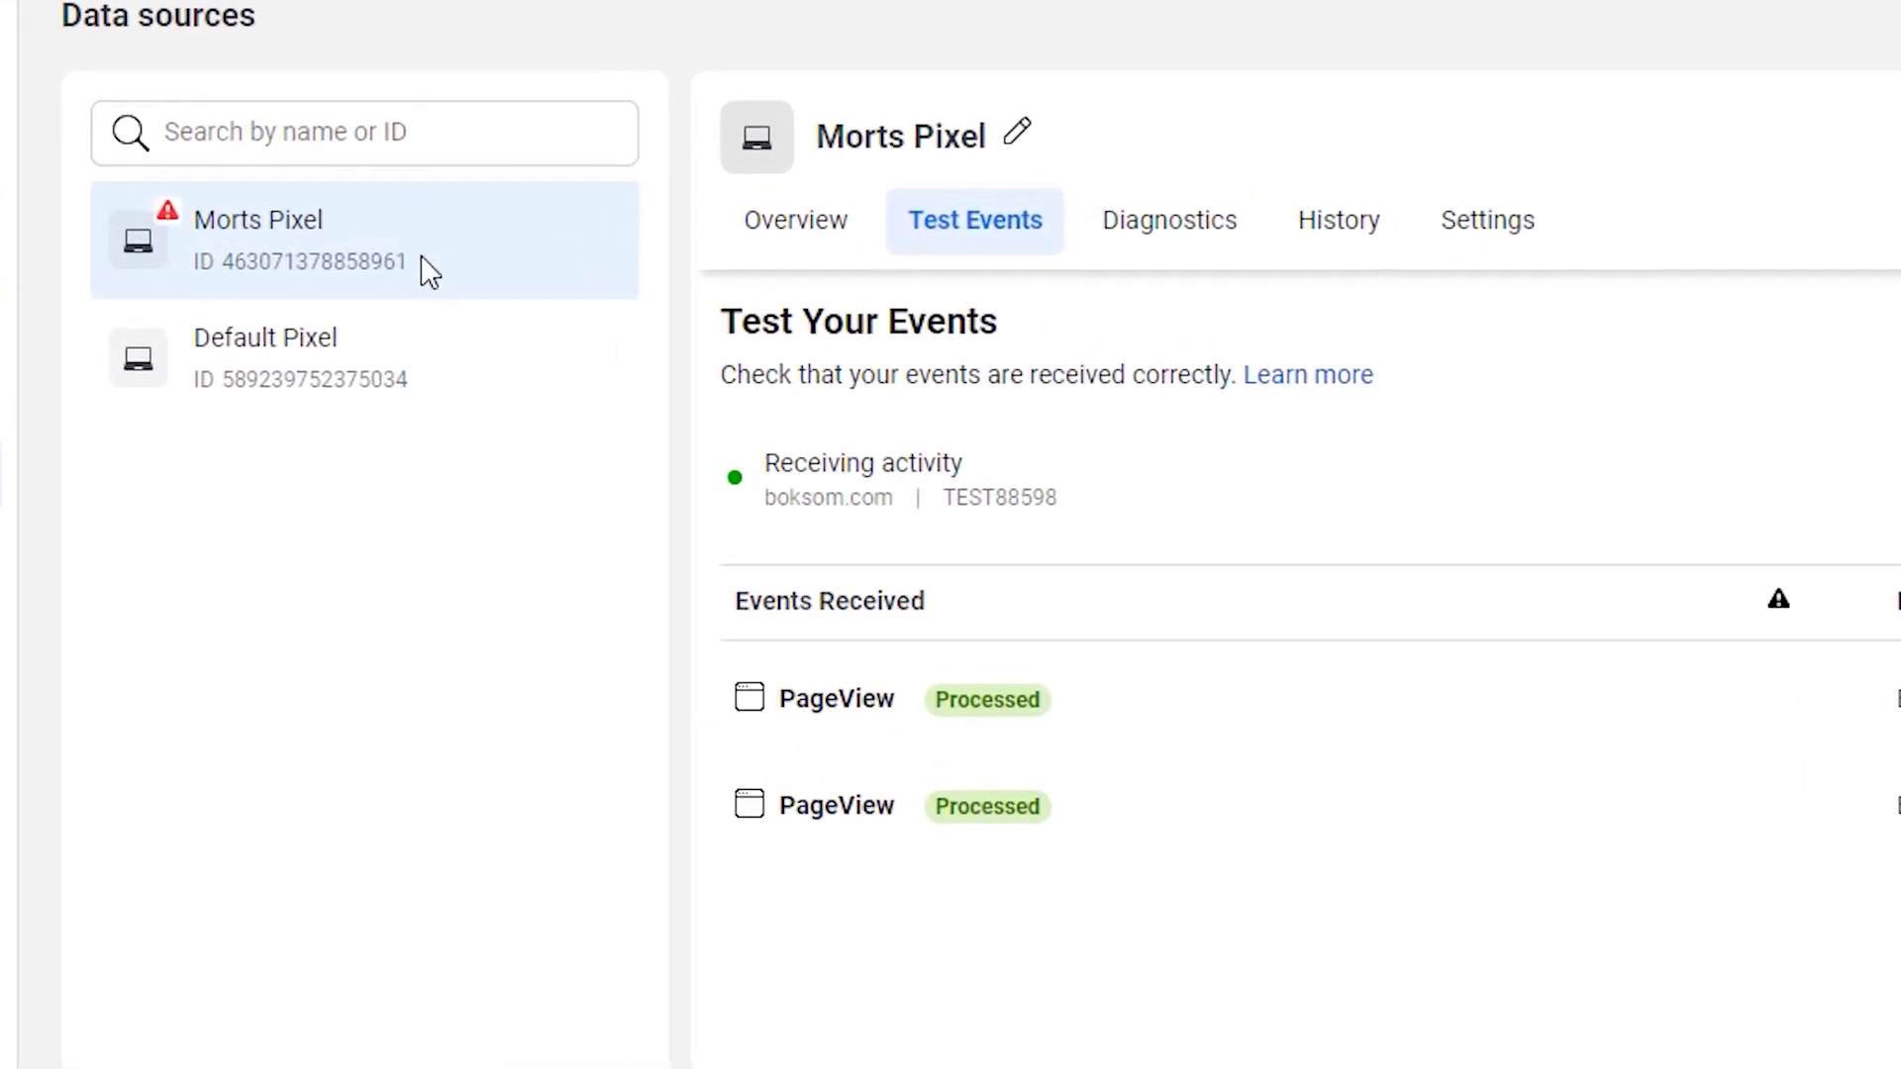
# - Confirm two processed PageView test events for Morts Pixel, then go to Custom Conversions
pyautogui.moveTo(429, 265); pyautogui.dragTo(233, 264)
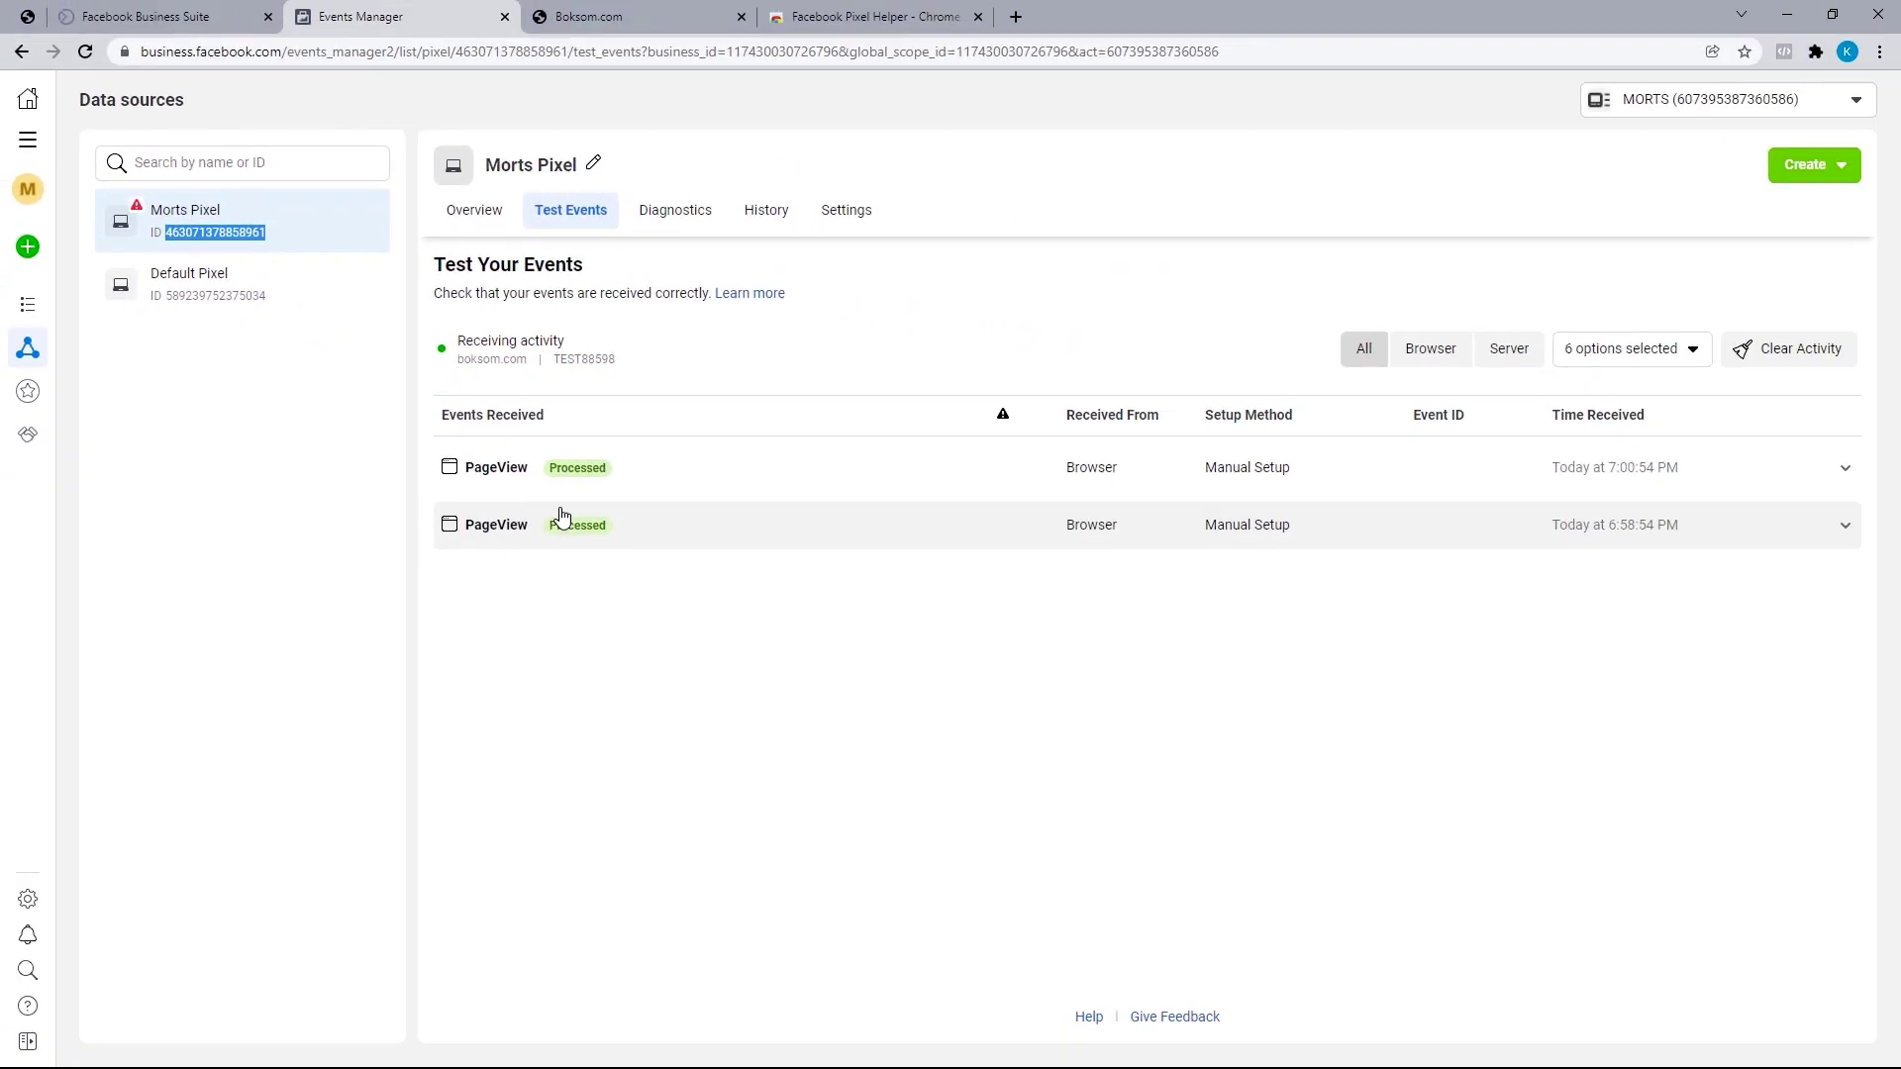
pyautogui.click(29, 393)
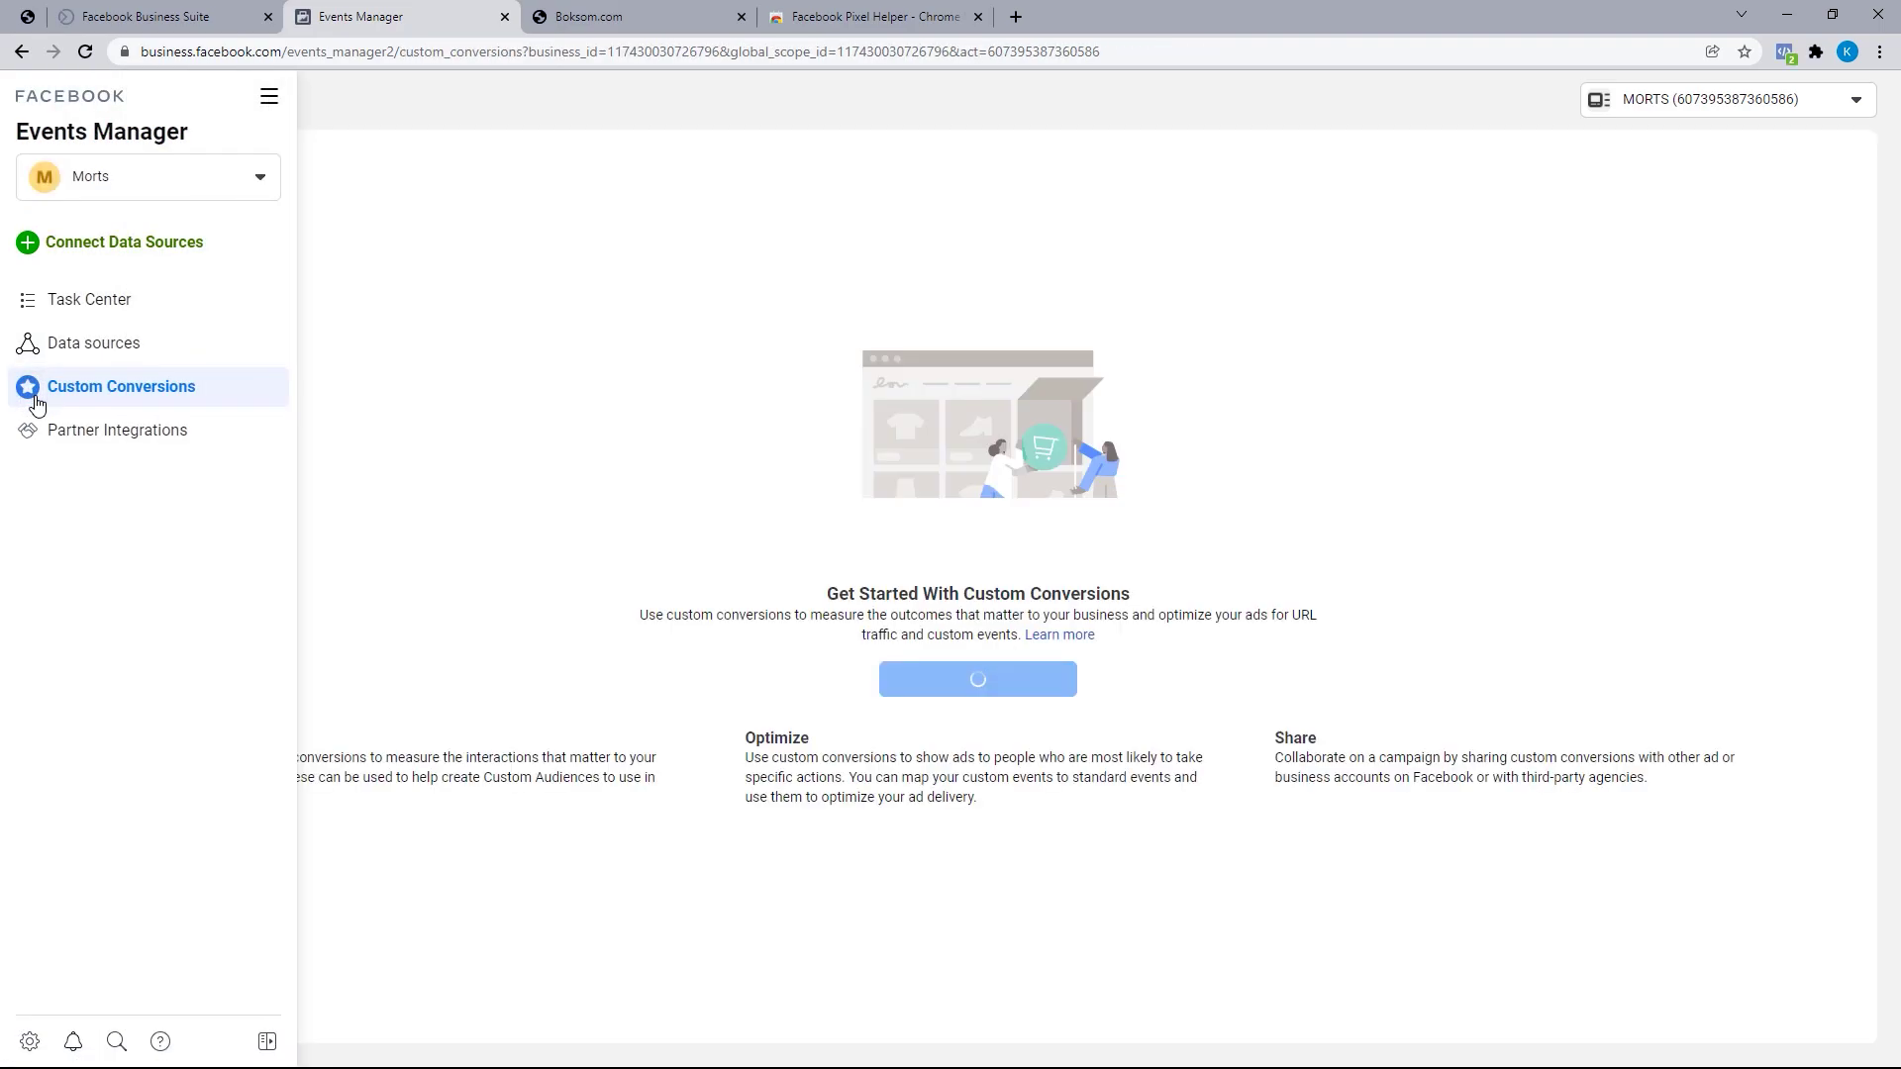